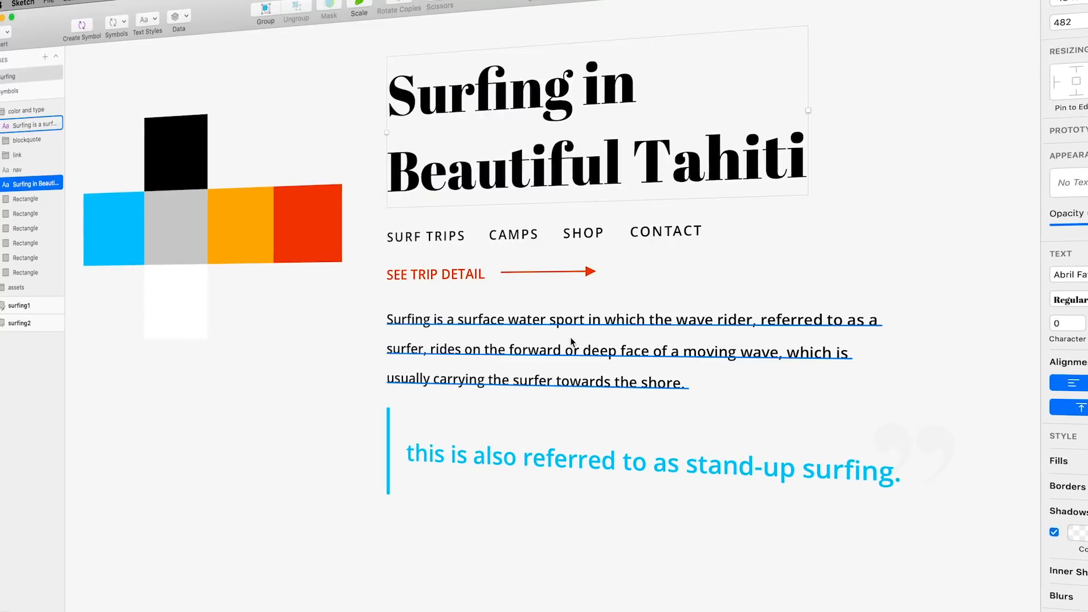
- Paste a copy of the surfing paragraph below the blockquote
key(super+v)
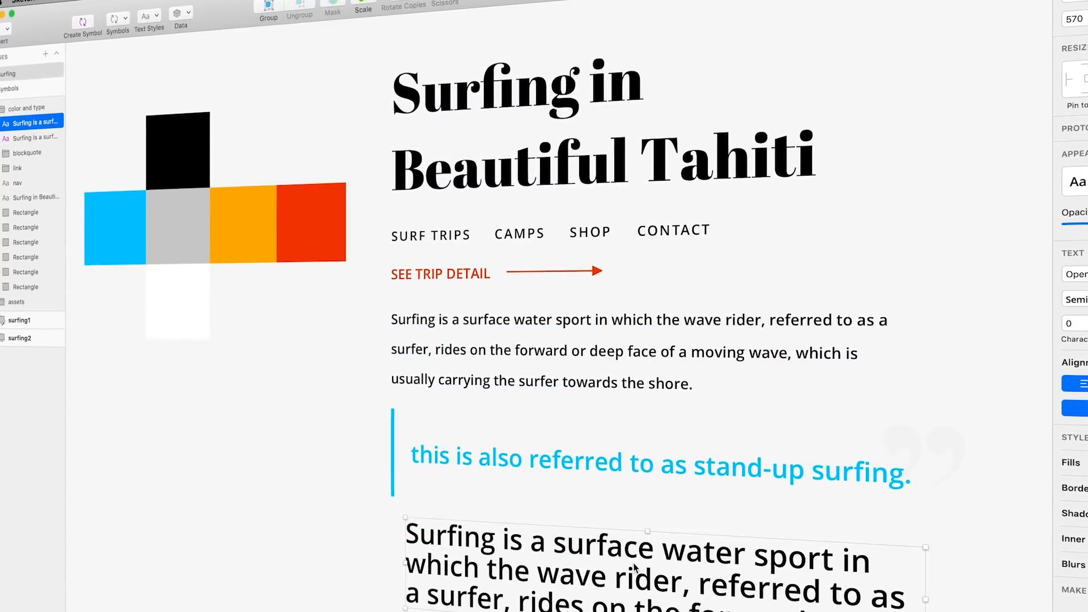
click(371, 374)
key(ctrl+l)
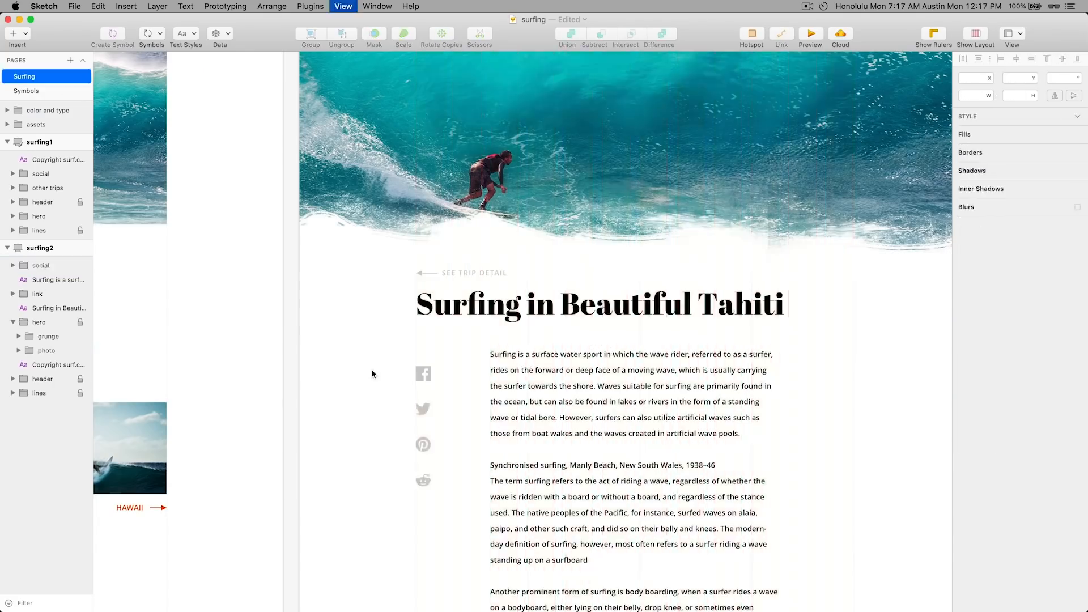
drag(371, 389, 277, 308)
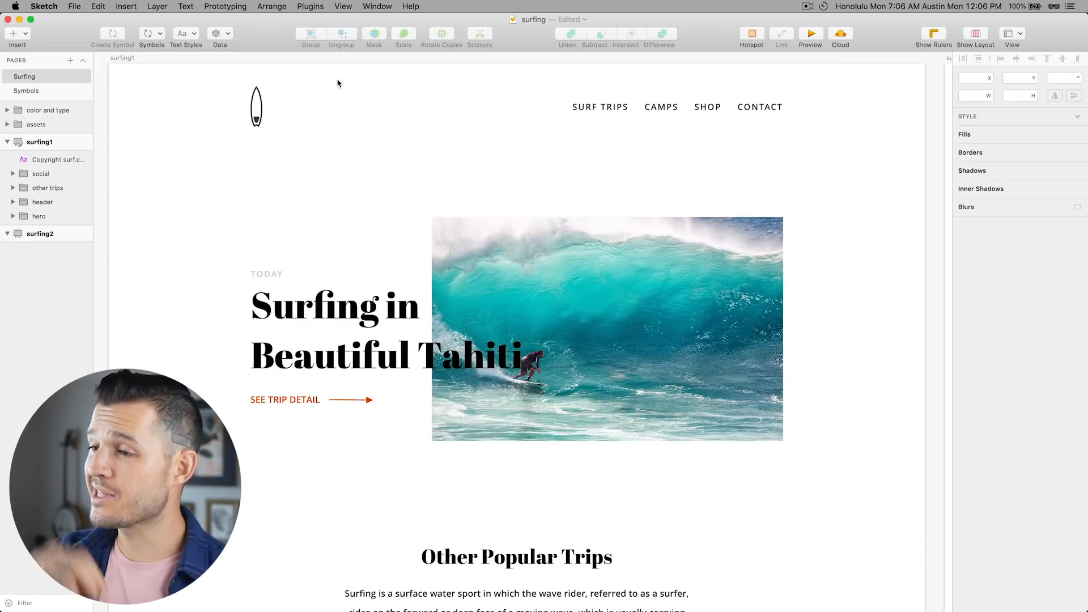
key(super+minus)
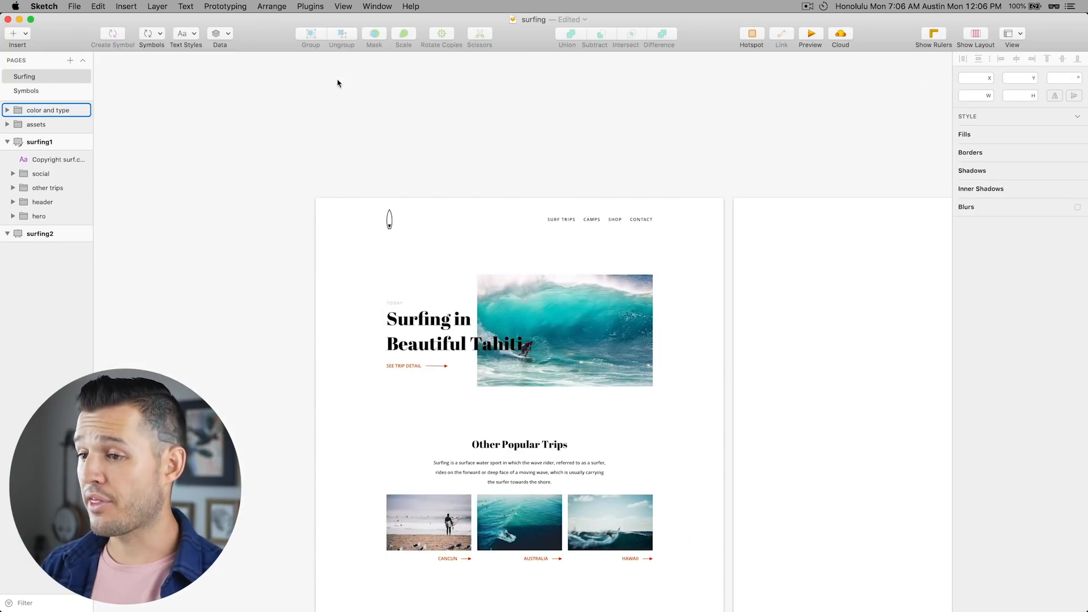
scroll(239, 146, down, 3)
scroll(239, 146, right, 2)
drag(657, 490, 704, 520)
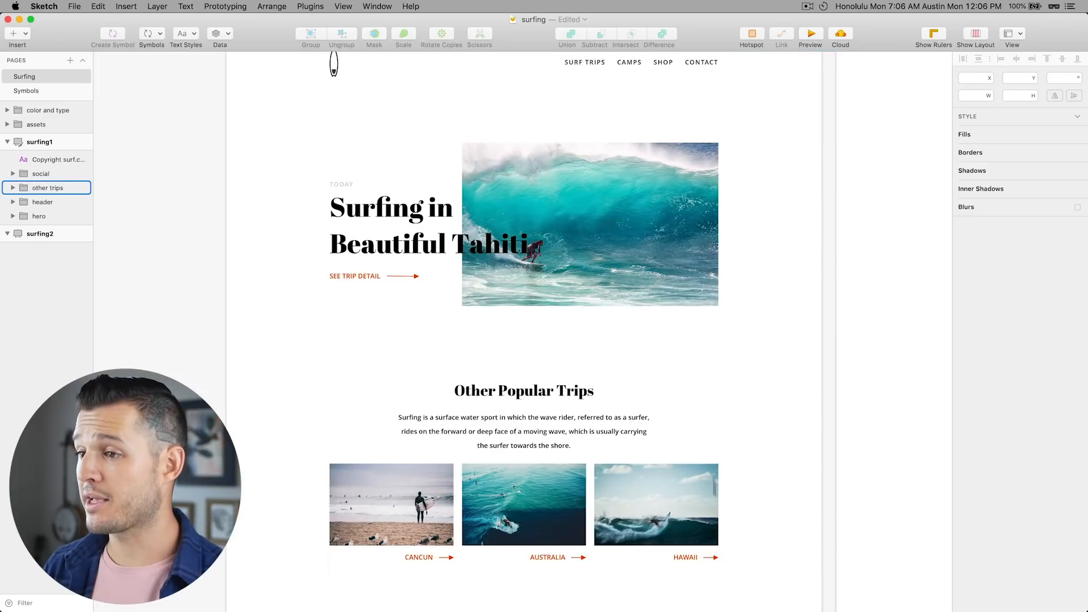
drag(720, 426, 664, 453)
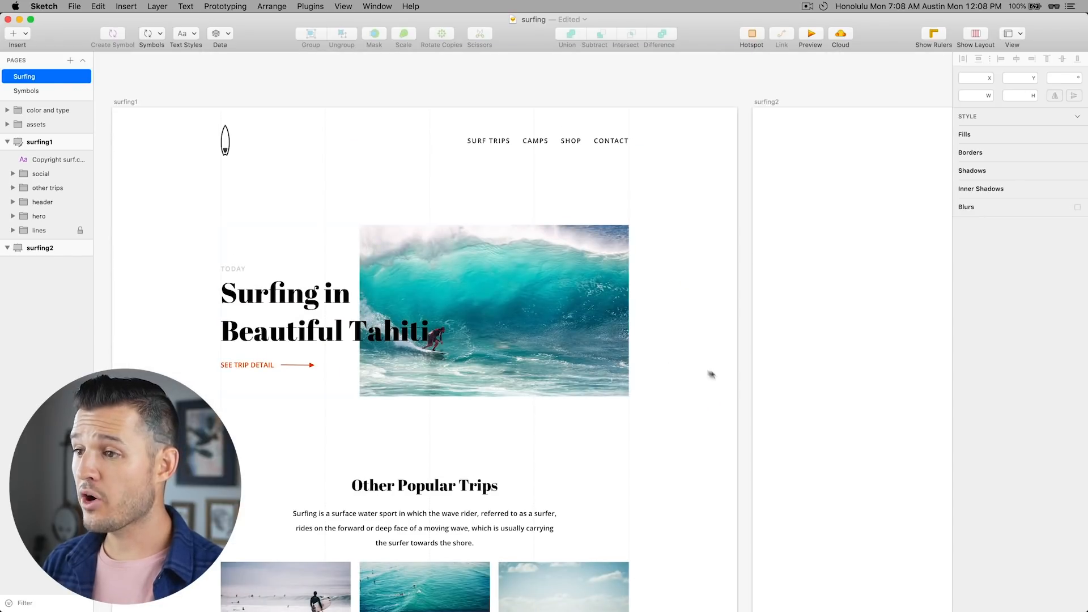
- Unlock the lines group on the surfing1 artboard
key(super+minus)
drag(292, 195, 917, 544)
drag(887, 504, 818, 459)
click(80, 230)
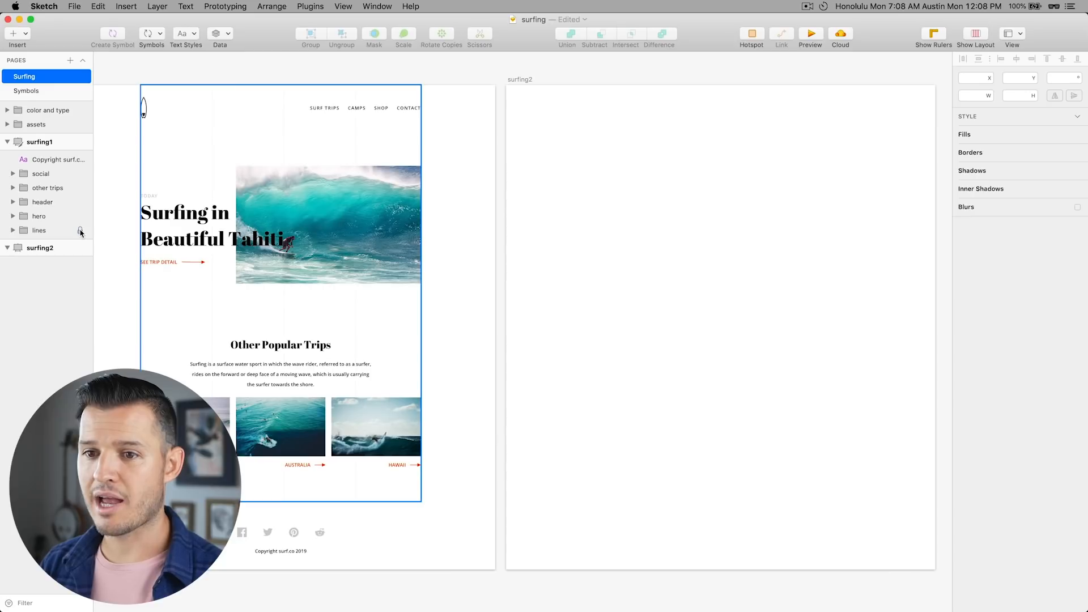
- Copy the lines group, header and copyright text from surfing1 and paste them onto the surfing2 artboard
click(49, 231)
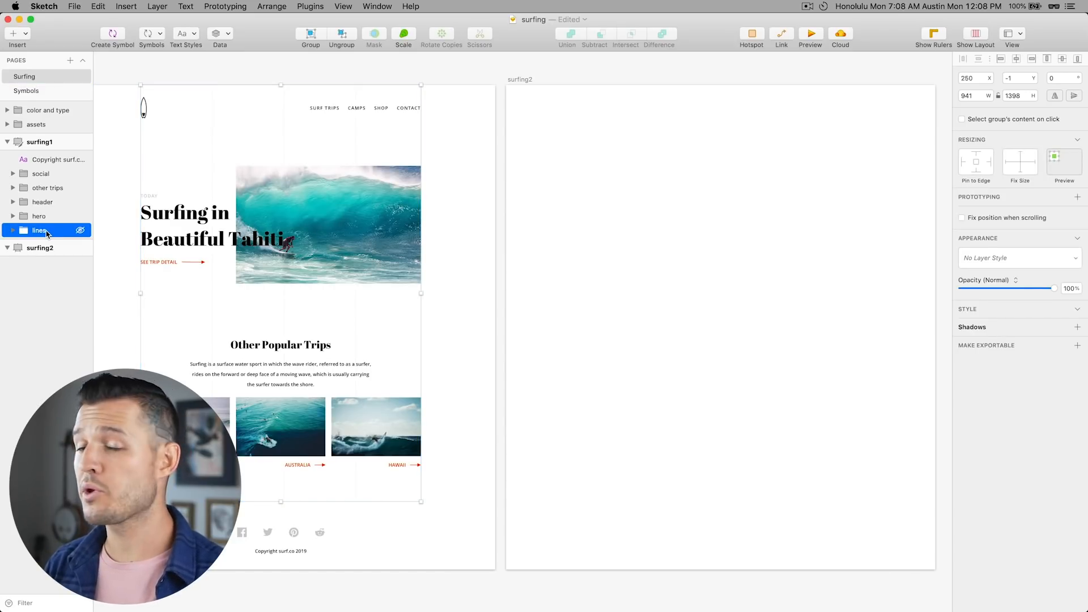
super+click(52, 202)
super+click(57, 160)
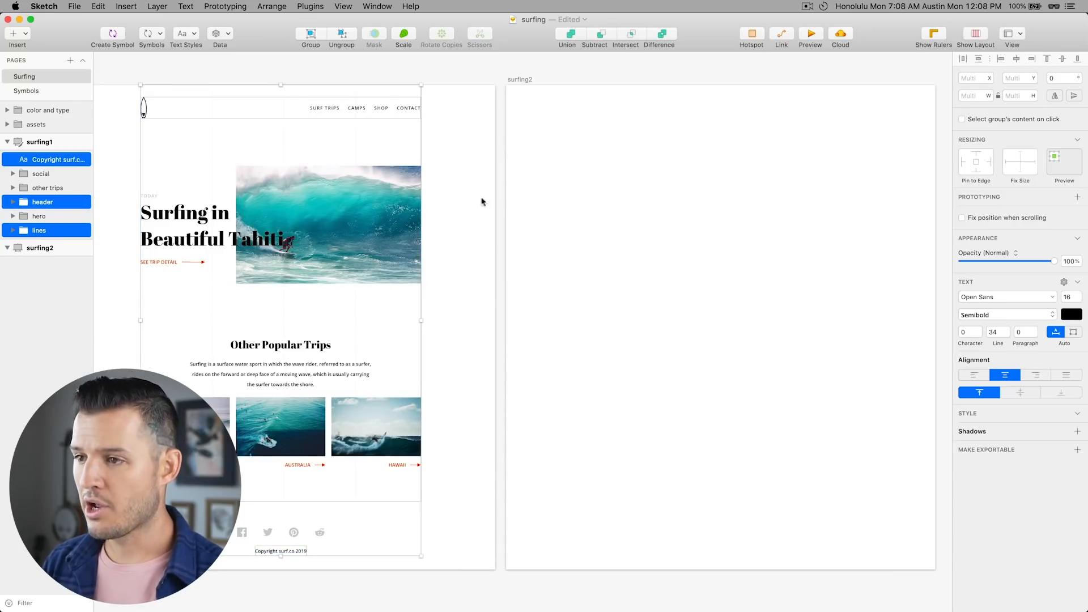
click(602, 114)
key(super+v)
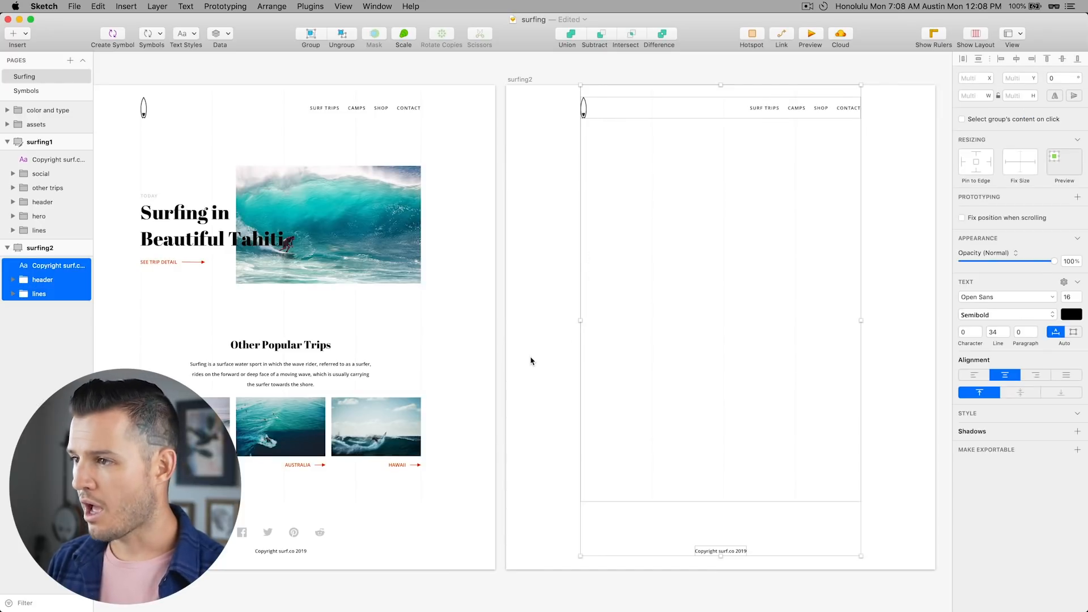
- Stretch the lines groups on both artboards down past the copyright text, to a height of about 1628
click(523, 377)
click(649, 390)
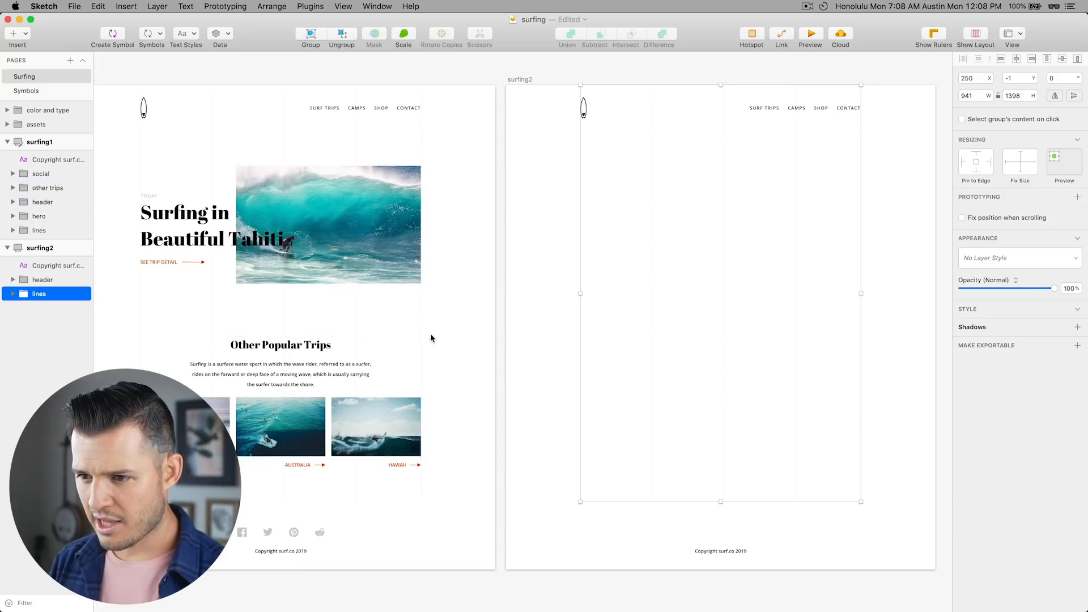
shift+click(416, 325)
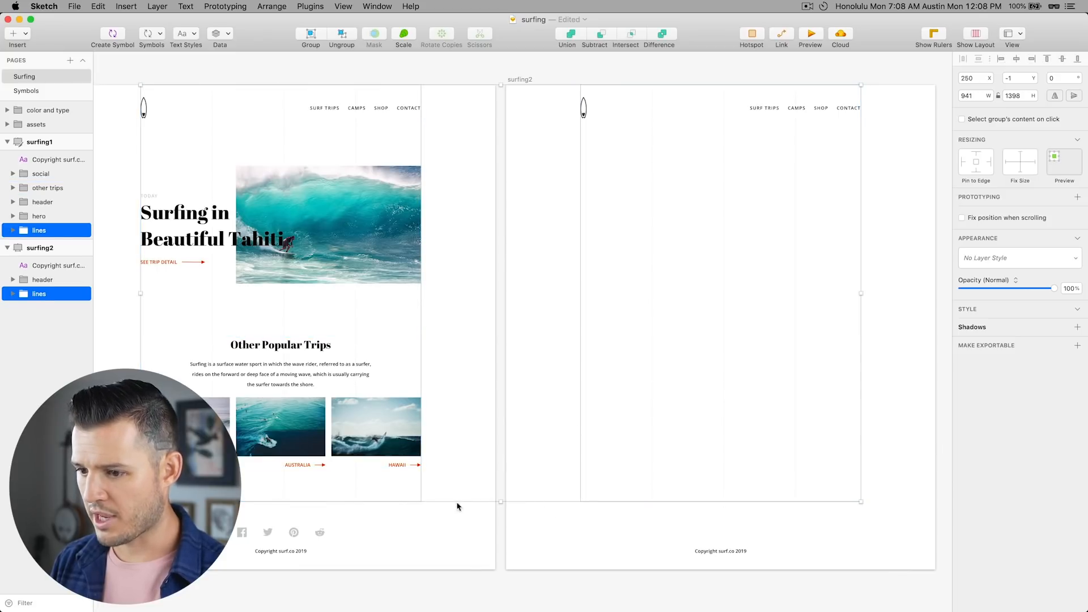
drag(496, 505, 506, 573)
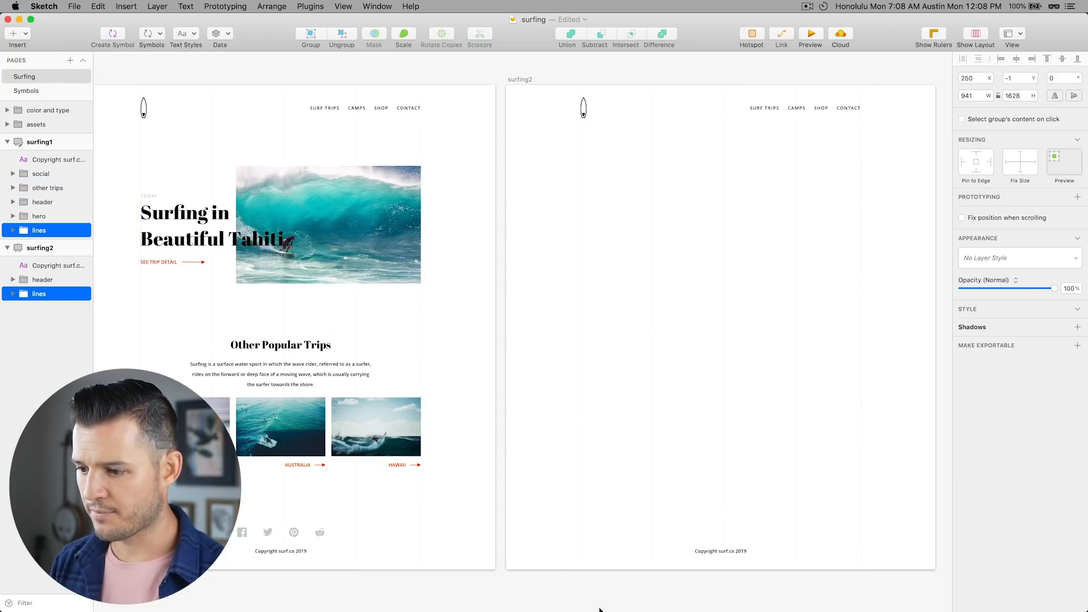
- Lock the lines and header groups on both the surfing1 and surfing2 artboards
click(45, 294)
click(59, 229)
key(ctrl+alt+super+Down)
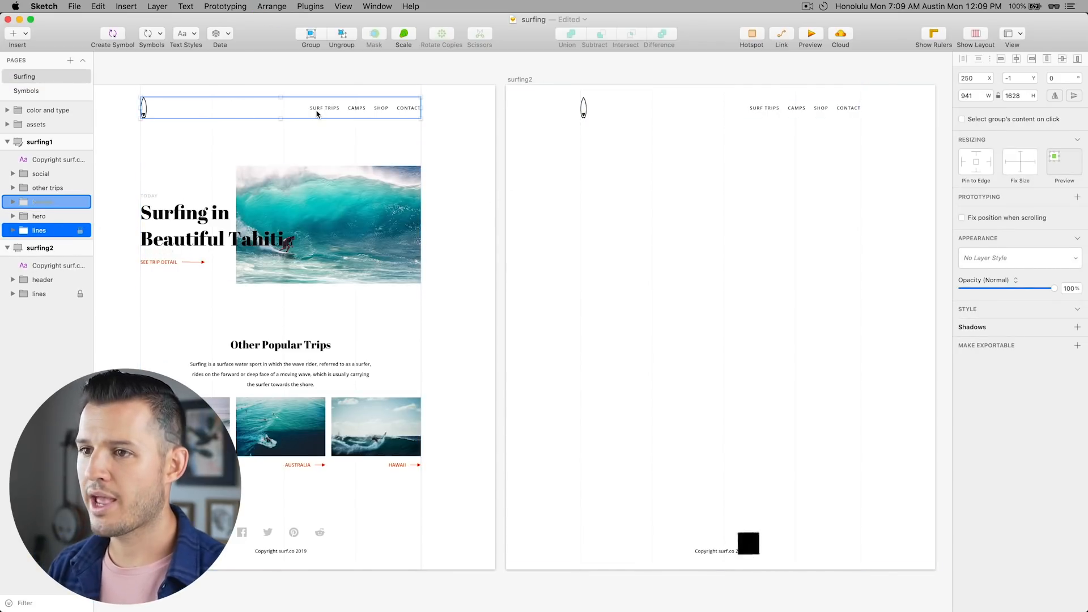
click(317, 114)
click(638, 97)
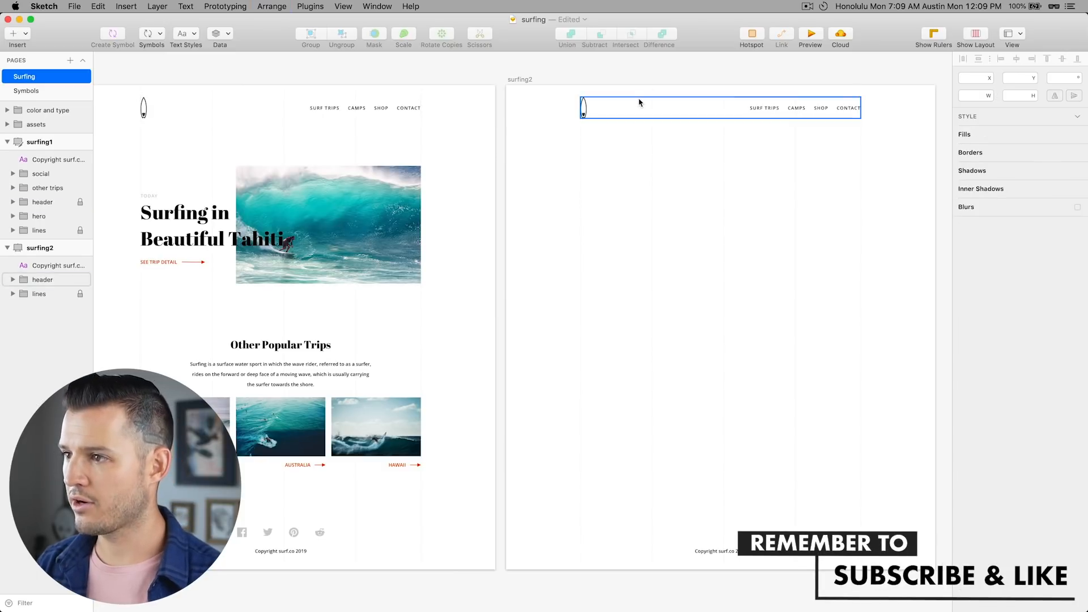
click(639, 102)
click(651, 74)
- Save the surfing document
scroll(651, 73, right, 5)
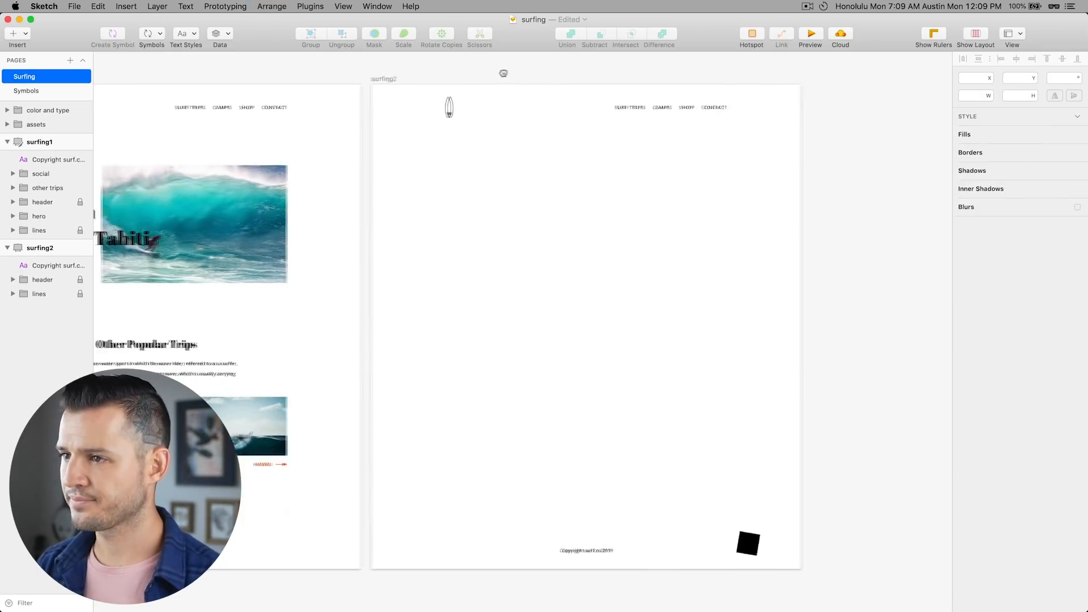
drag(762, 307, 869, 463)
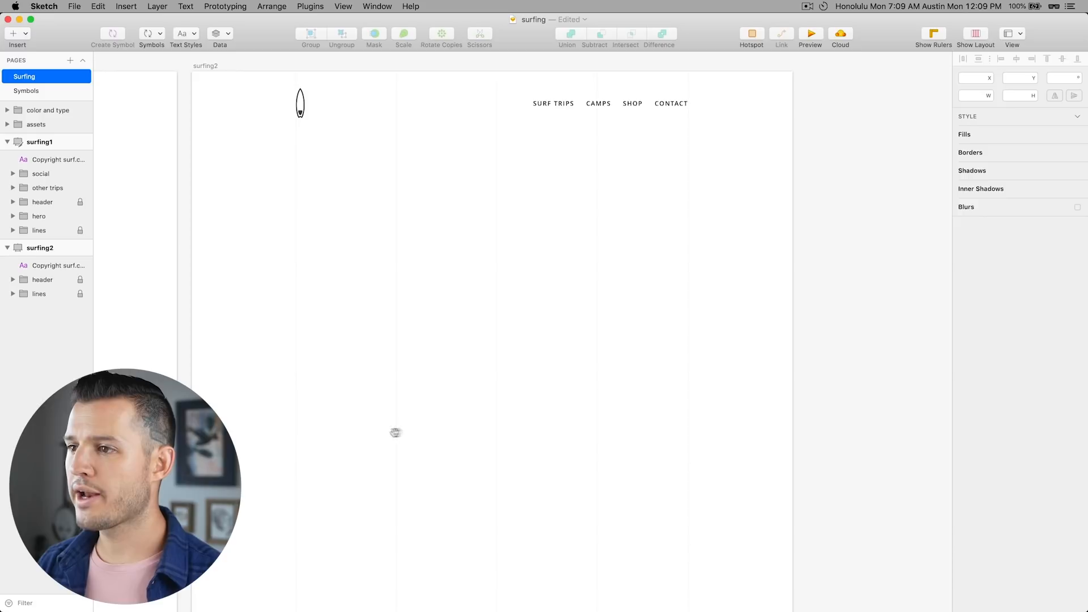
drag(395, 433, 500, 434)
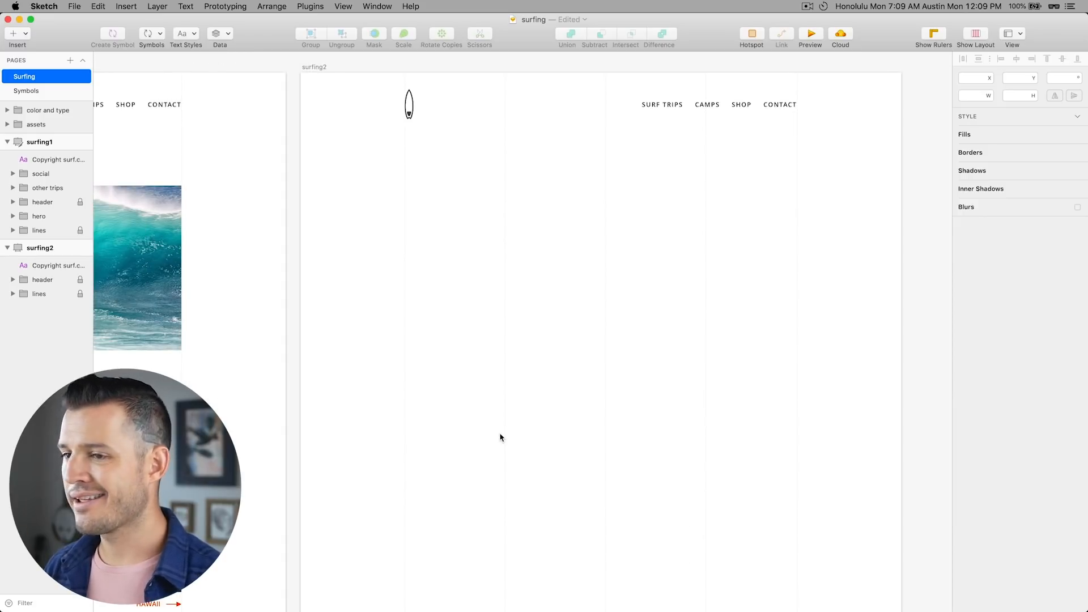
drag(501, 437, 964, 419)
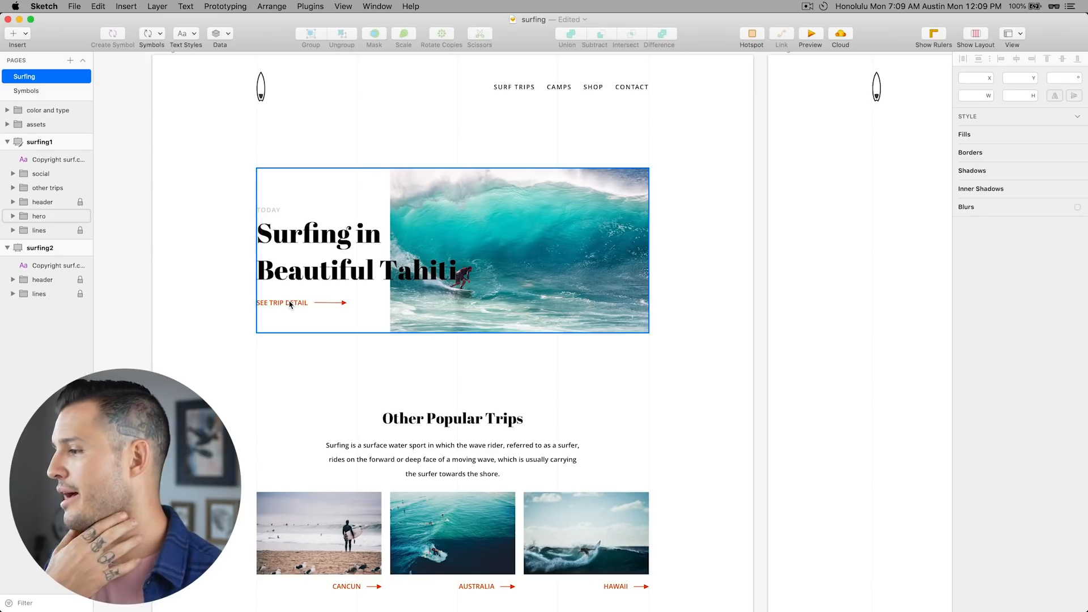
drag(729, 384, 286, 358)
key(super+s)
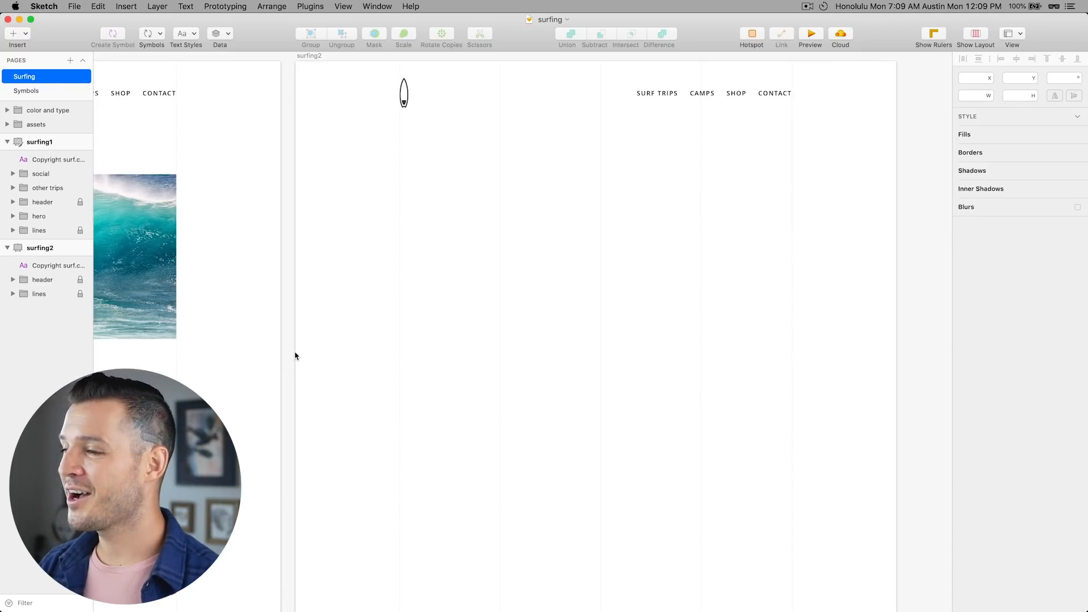
- Copy the hero group from surfing1 and paste it onto the surfing2 artboard
drag(294, 356, 736, 364)
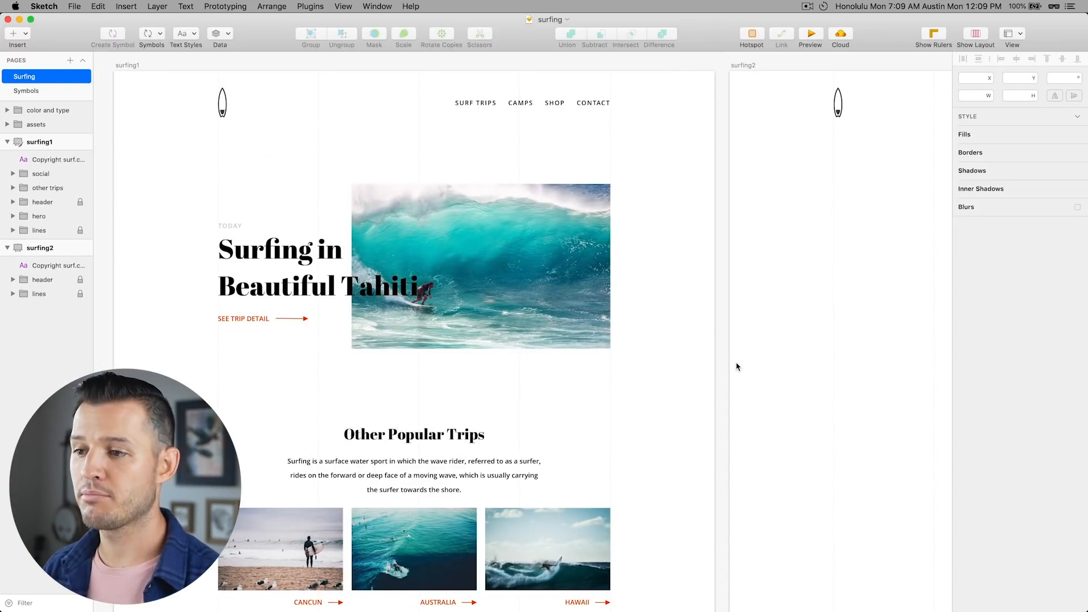
click(736, 366)
click(487, 230)
scroll(482, 210, right, 6)
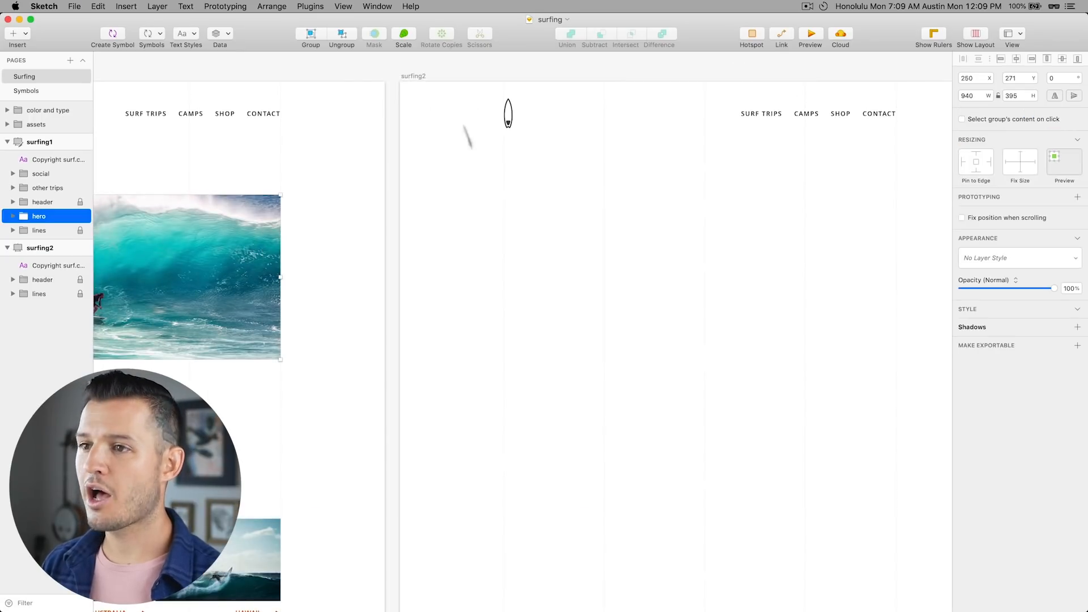
click(418, 76)
key(super+v)
drag(706, 333, 519, 287)
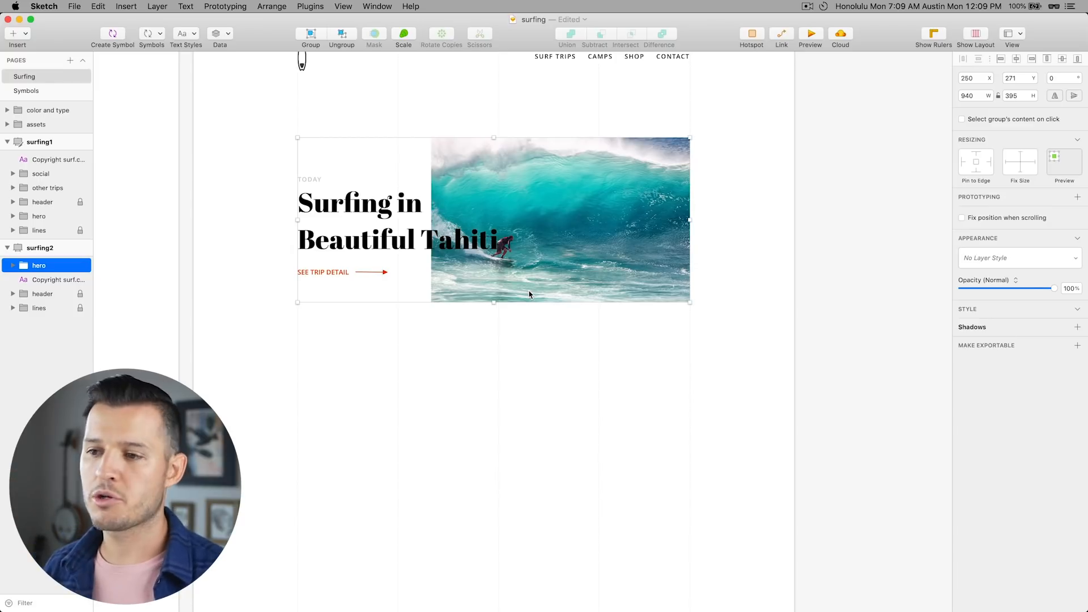
- Move the TODAY label, the headline and the trip detail link below the photo in the surfing2 hero
double_click(352, 276)
click(316, 180)
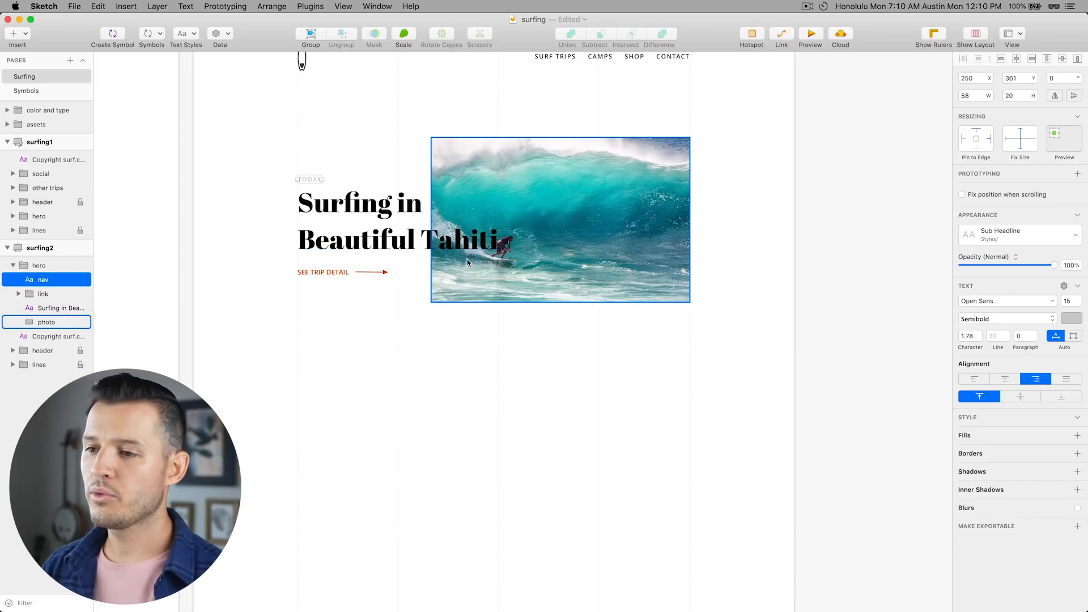
shift+click(381, 244)
shift+click(344, 273)
drag(344, 273, 345, 430)
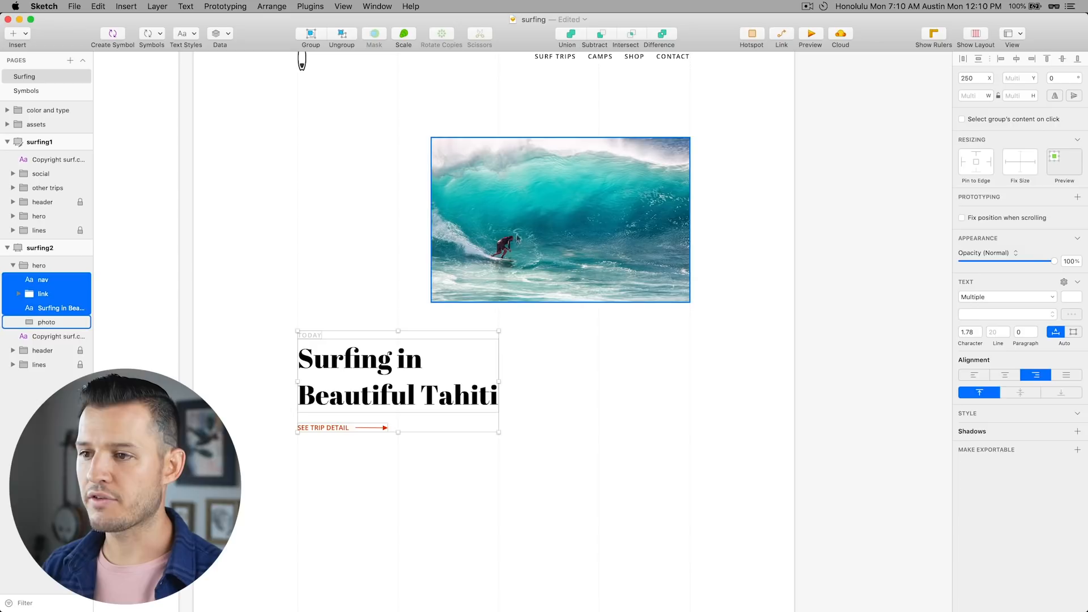
- Draw a rectangle across the full width of the surfing2 artboard, covering the hero photo area
click(454, 259)
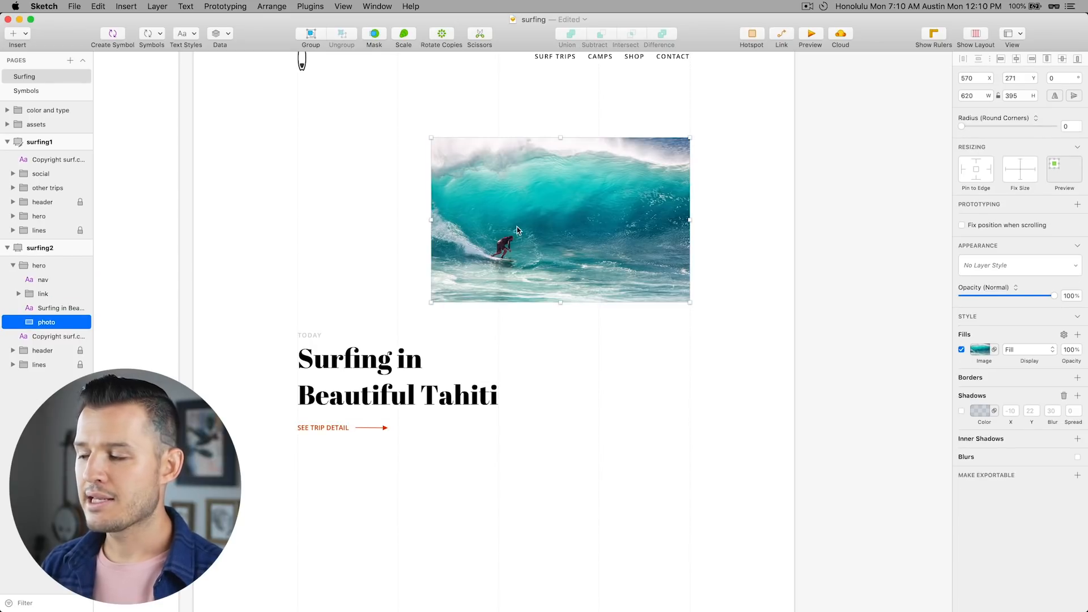
drag(548, 217, 544, 314)
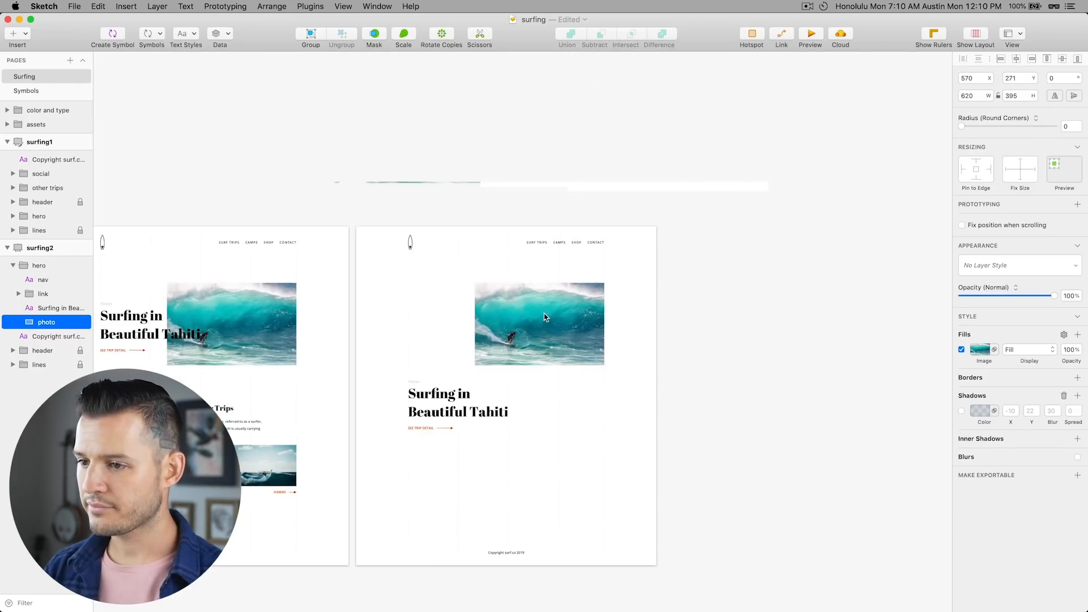
scroll(544, 314, down, 5)
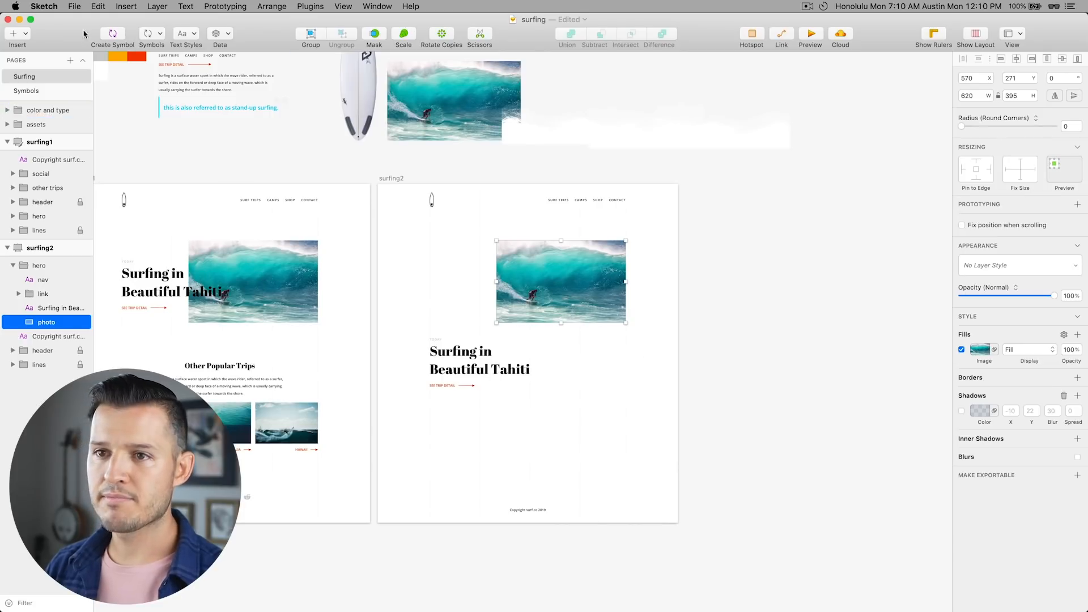
key(r)
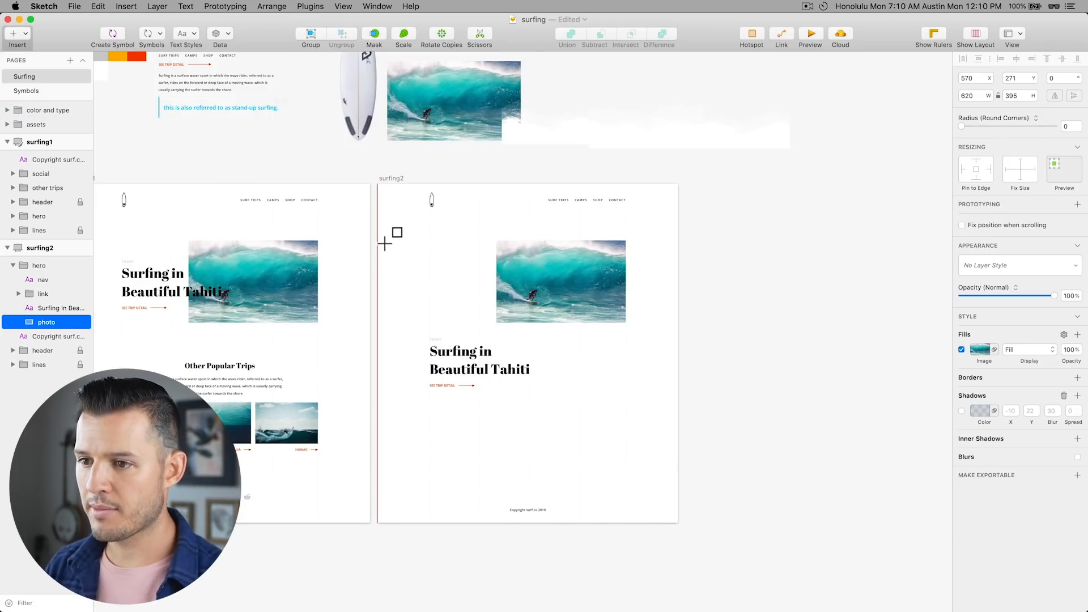
drag(379, 232, 695, 359)
- Move the TODAY label, headline and trip detail link down so they sit clear below the dark rectangle
click(436, 340)
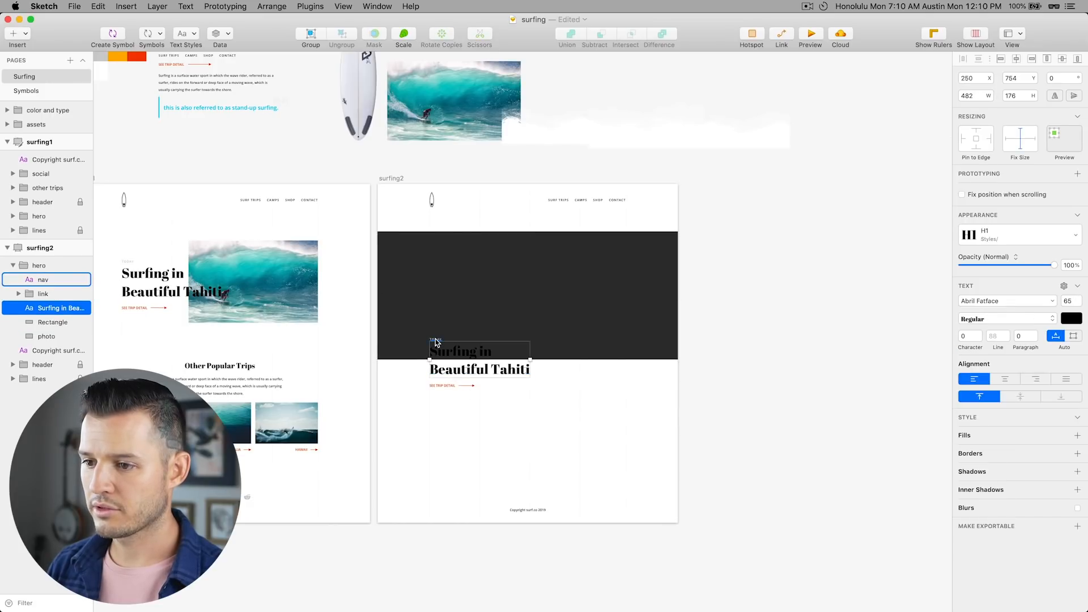
click(436, 340)
shift+click(442, 386)
shift+click(444, 369)
drag(444, 368, 444, 427)
- Send the dark rectangle behind the photo, then enlarge the photo to about 1440 by 917 and place it over the rectangle
click(471, 320)
key(alt+super+Down)
click(505, 294)
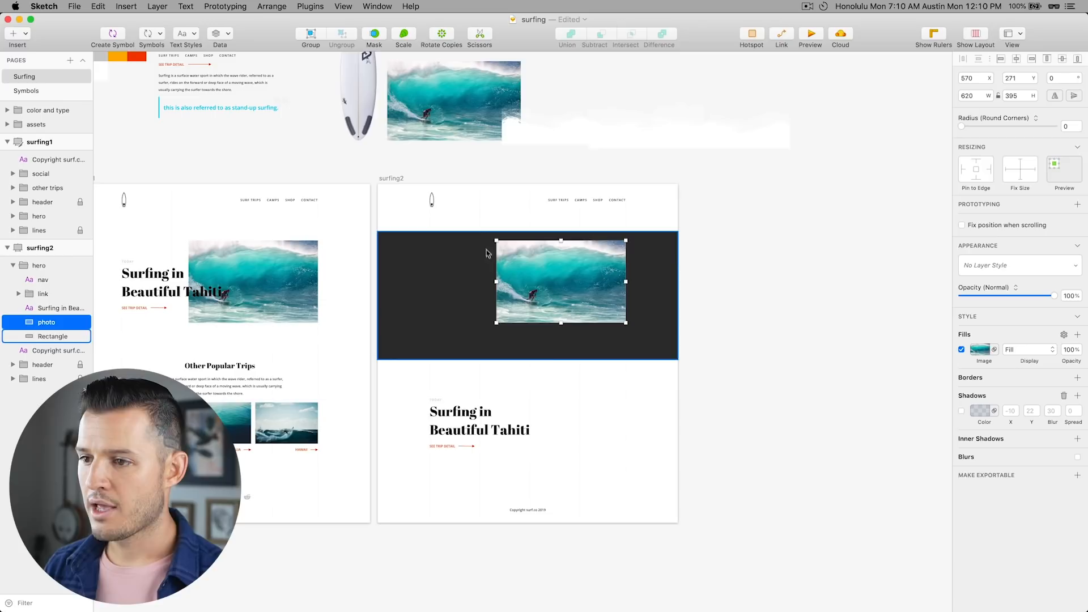
drag(497, 240, 377, 165)
drag(746, 163, 697, 246)
drag(503, 270, 514, 270)
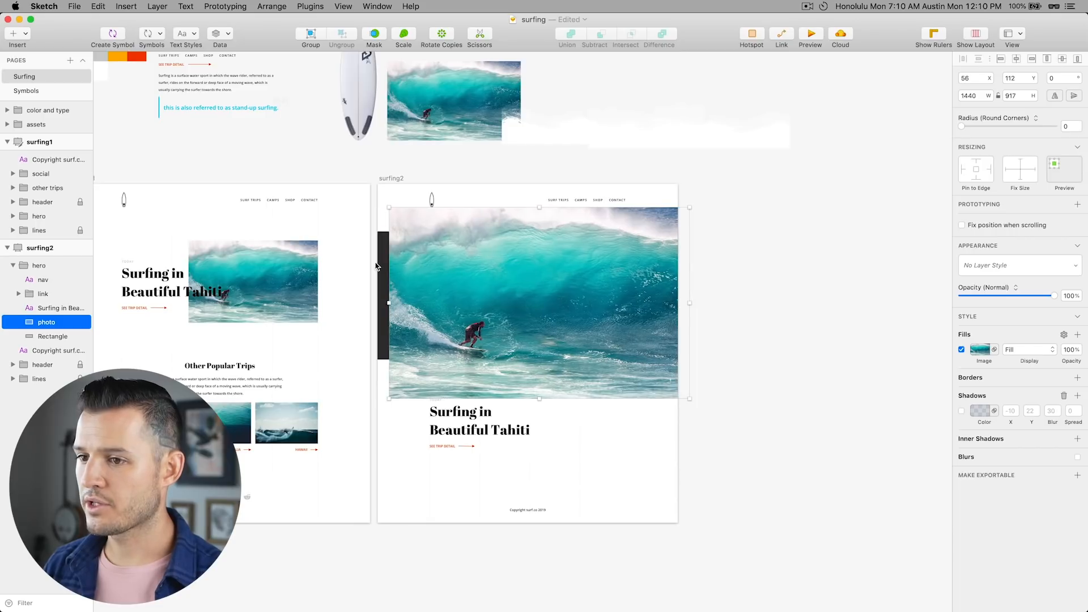
- Mask the photo with the rectangle and reposition it inside the mask to X 0, Y 37
shift+click(382, 263)
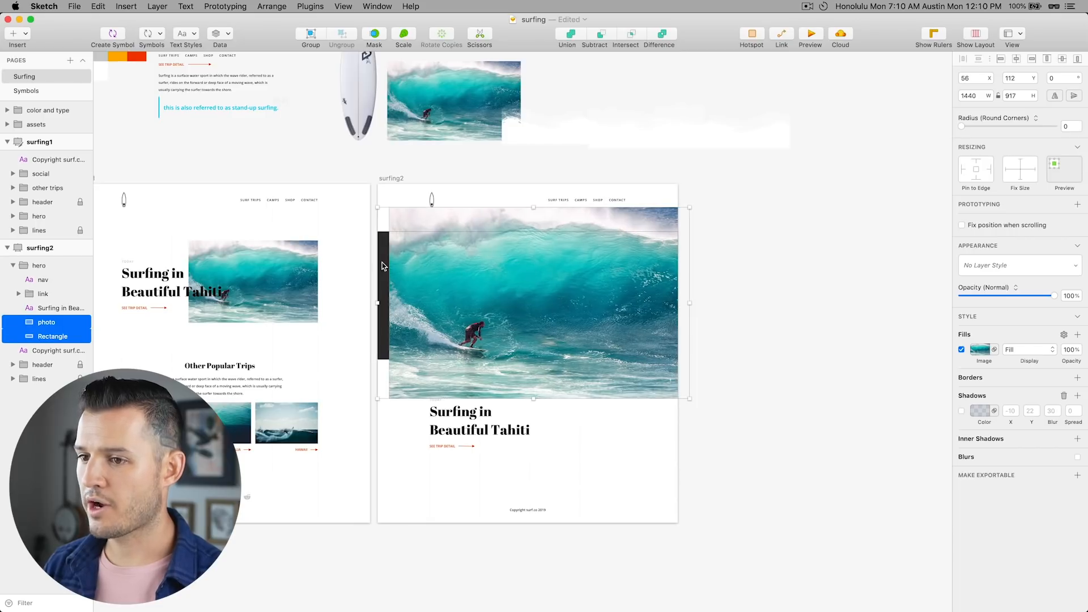
click(374, 35)
double_click(559, 294)
drag(559, 293, 539, 291)
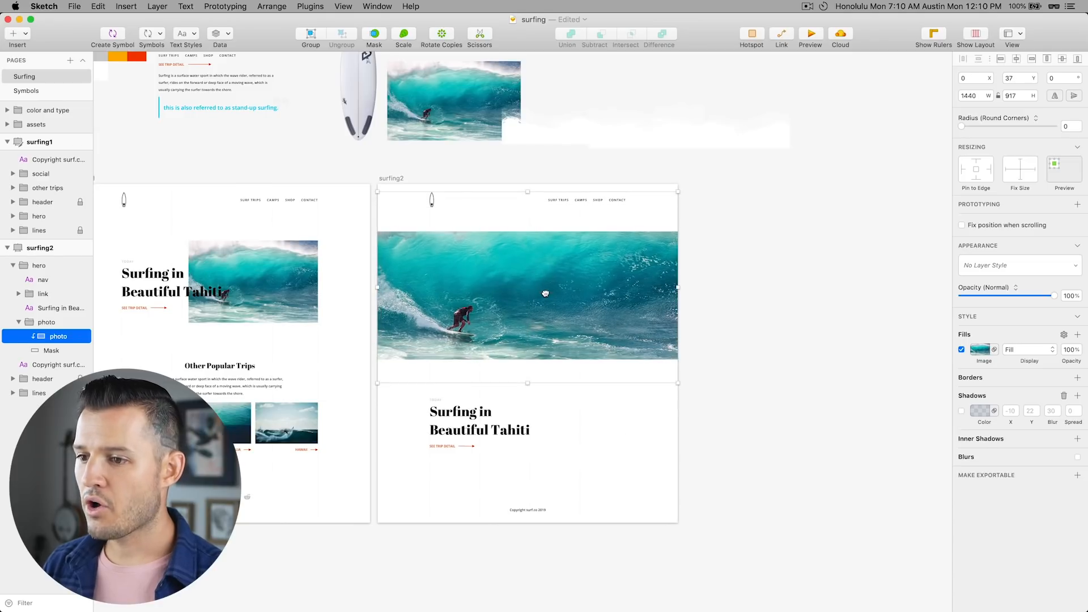
click(802, 242)
- Copy the grunge group from the assets and paste it into the surfing2 artboard
click(691, 148)
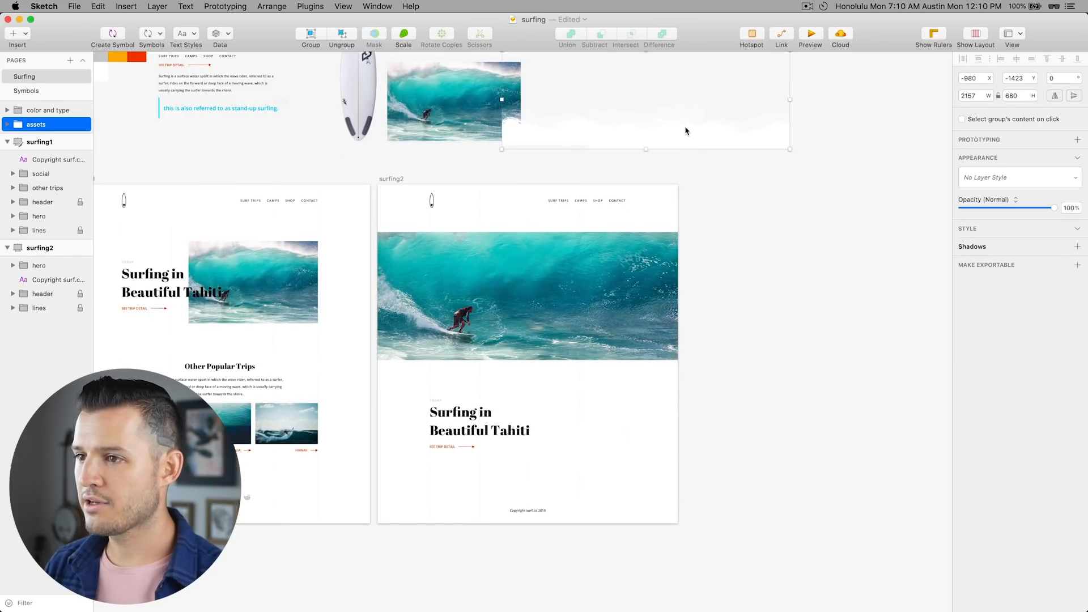
double_click(685, 131)
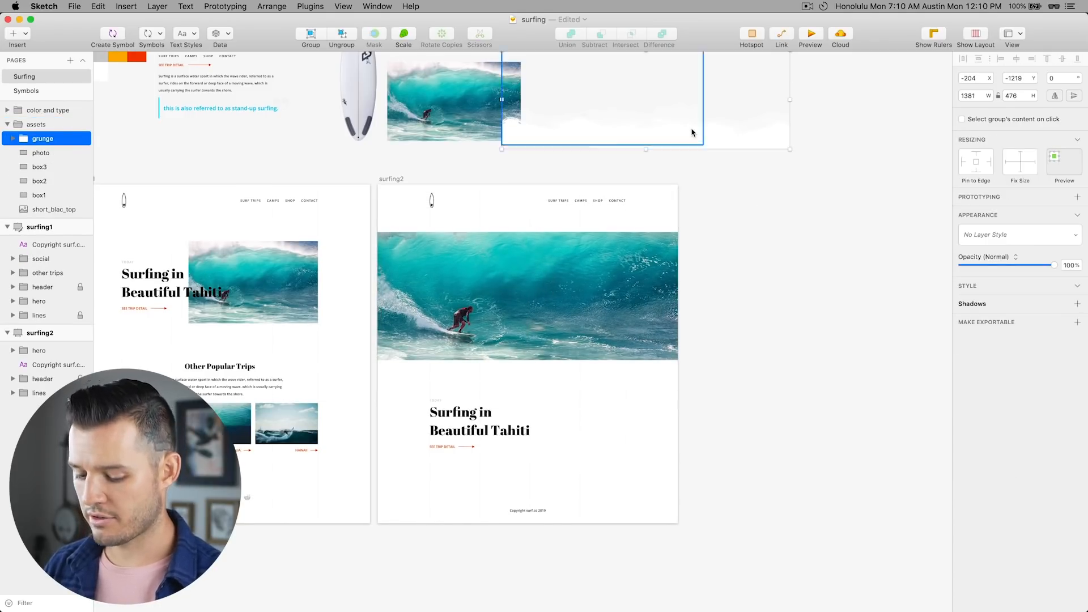
key(Escape)
click(539, 291)
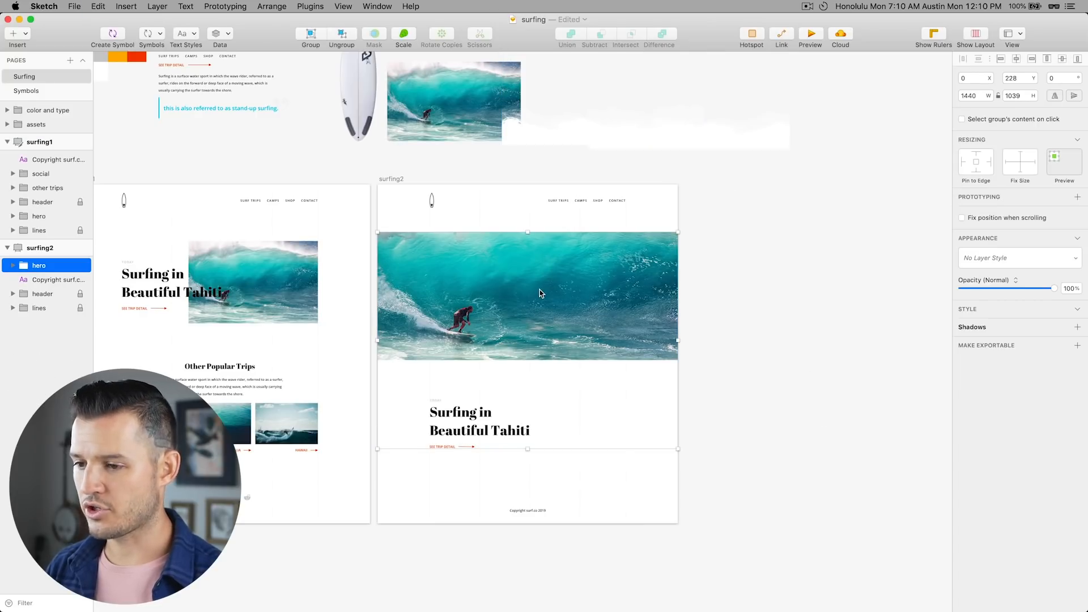
key(super+v)
- Position the grunge over the photo's lower edge at X 0, Y 392 and stretch it to cover the artboard's full width
key(shift+Up)
key(shift+Up)
key(shift+Up)
key(shift+Up)
key(shift+Up)
key(shift+Up)
key(shift+Up)
key(shift+Up)
key(shift+Up)
key(shift+Up)
key(shift+Up)
key(shift+Up)
key(shift+Up)
key(shift+Up)
key(shift+Up)
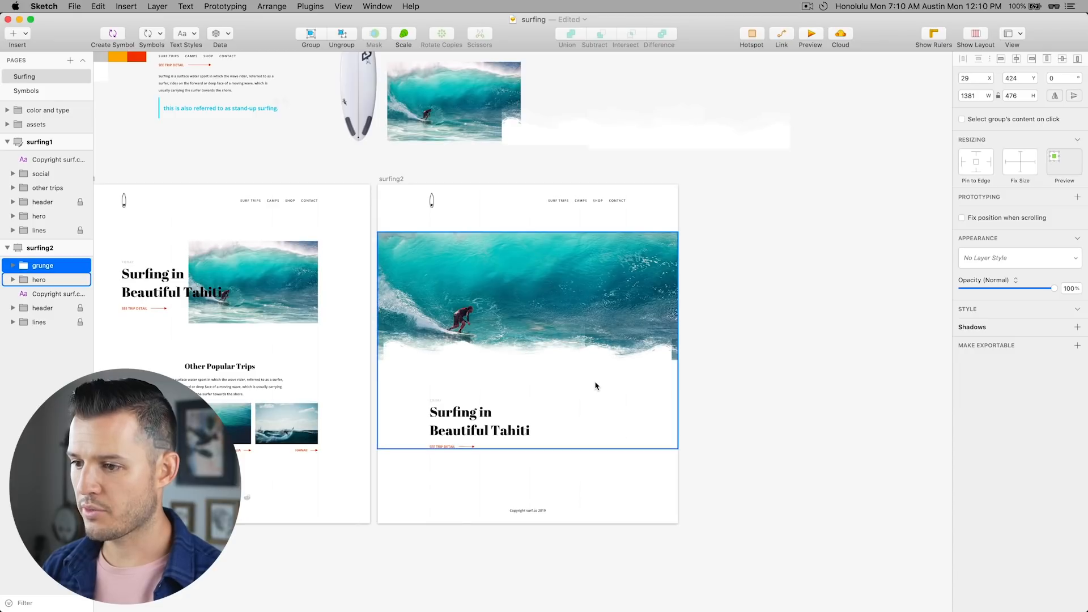
key(super+plus)
drag(595, 388, 548, 334)
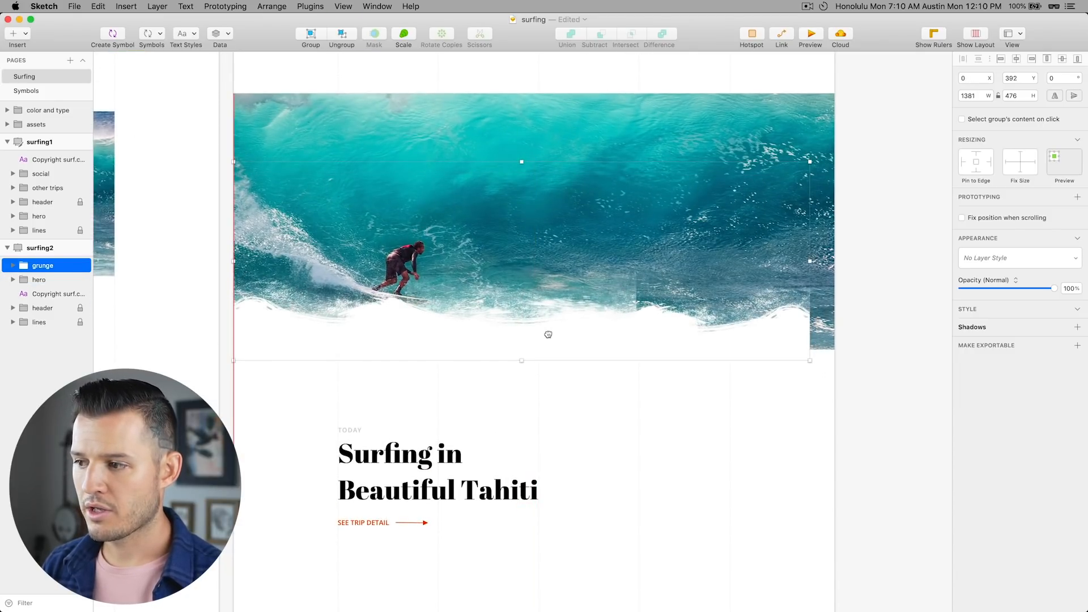
drag(810, 261, 837, 263)
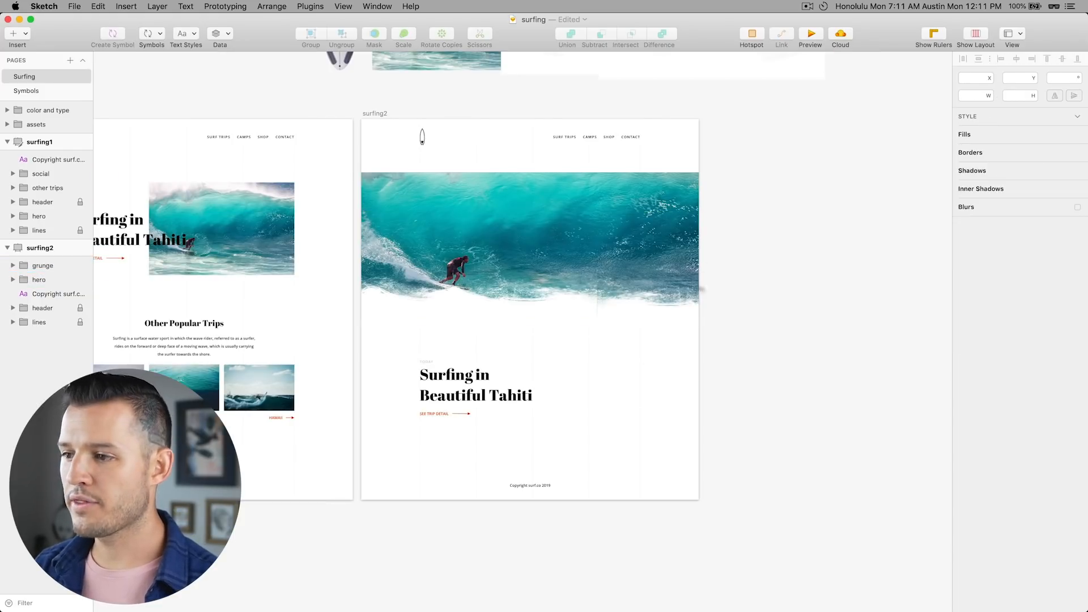
- Take the TODAY label, headline and trip detail link out of surfing2's hero group in the layer order
click(608, 285)
shift+click(584, 186)
double_click(460, 387)
shift+click(426, 362)
shift+click(432, 415)
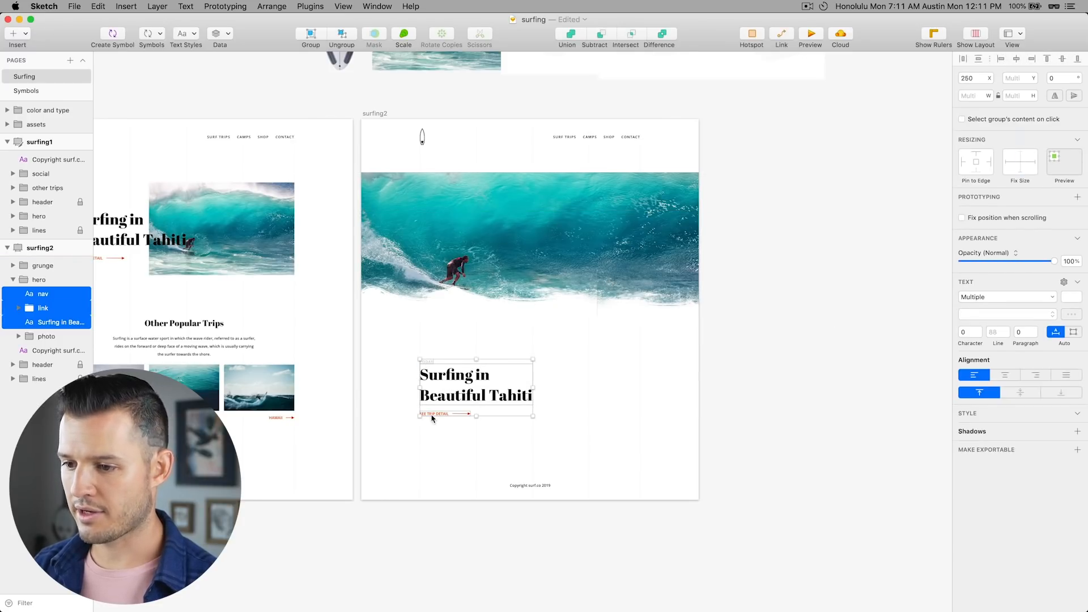
drag(57, 303, 45, 278)
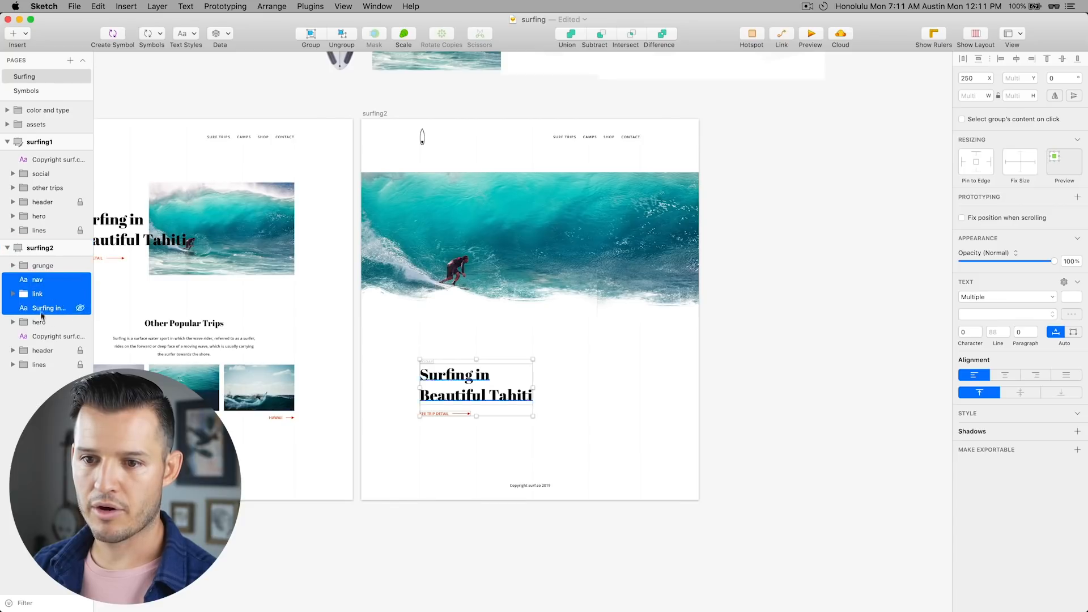
- Move the grunge group into surfing2's hero group so it sits with the photo
click(39, 322)
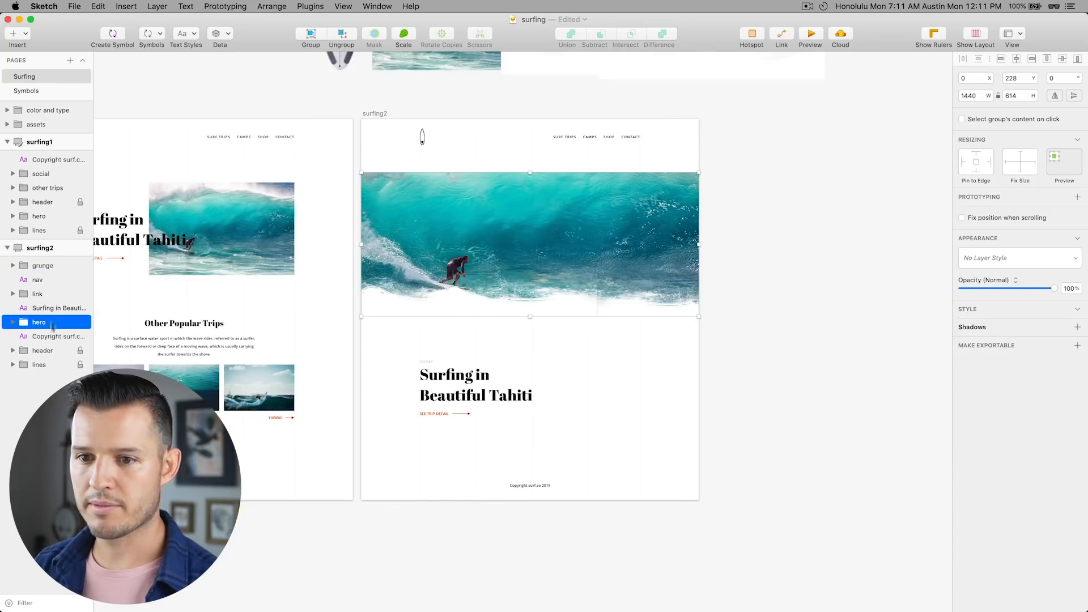
click(13, 321)
drag(38, 266, 37, 331)
click(13, 309)
click(51, 310)
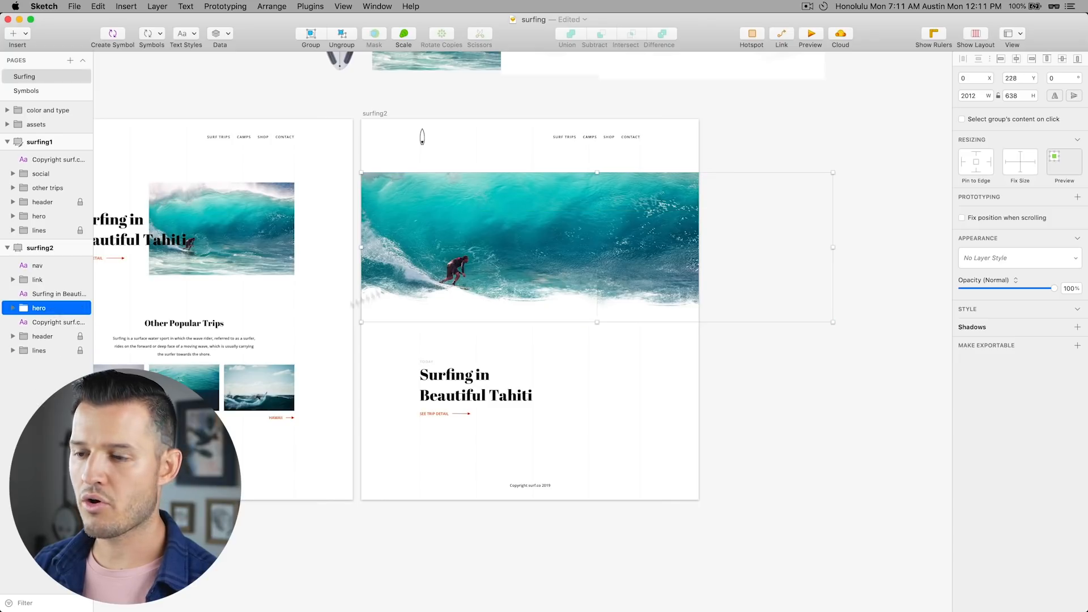
- Move the hero group up to Y 154, checking its spacing against the header
drag(556, 239, 555, 225)
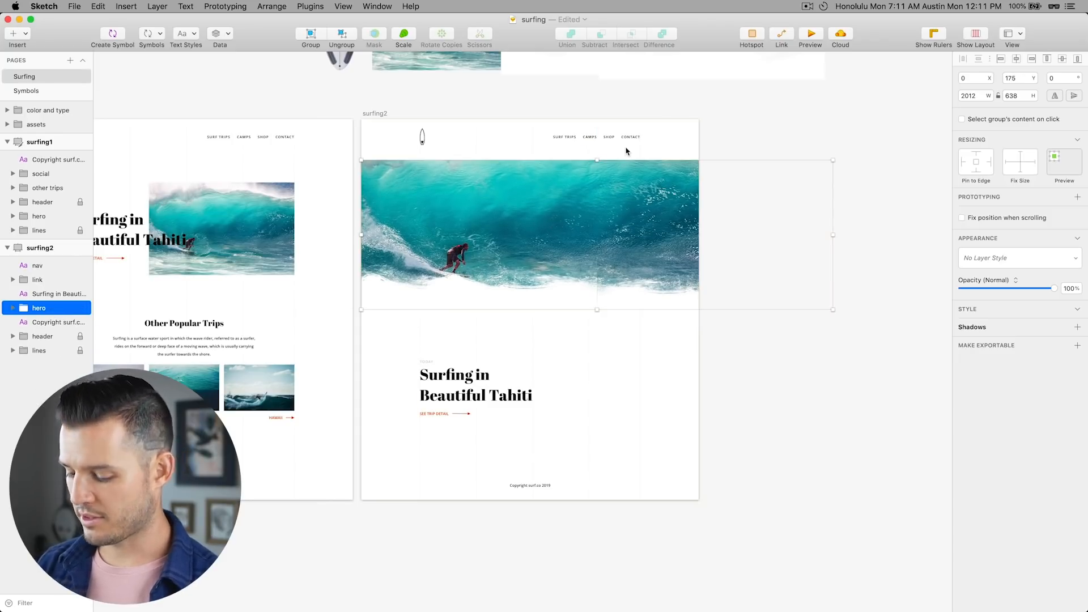
scroll(626, 151, up, 5)
scroll(625, 150, down, 5)
scroll(621, 362, up, 2)
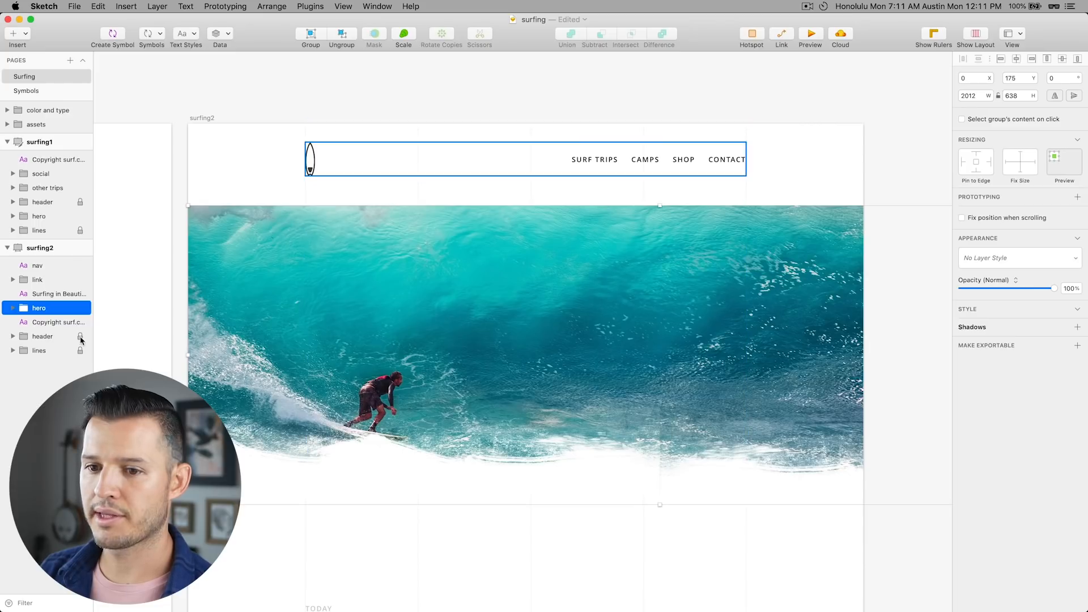
shift+click(310, 161)
click(334, 162)
key(alt)
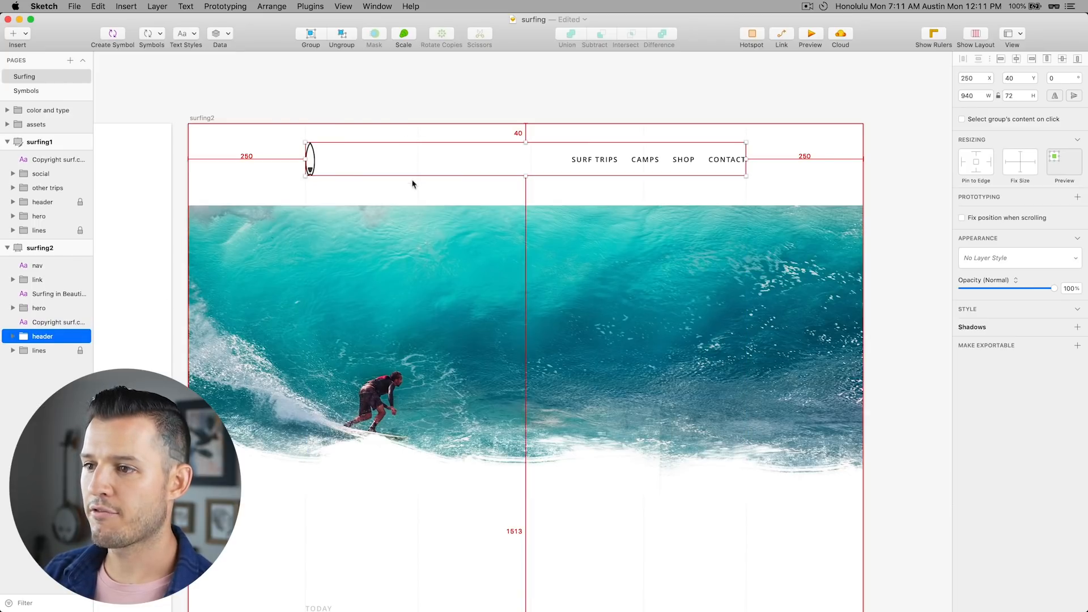
click(419, 221)
key(shift+Up)
key(shift+Up)
key(alt)
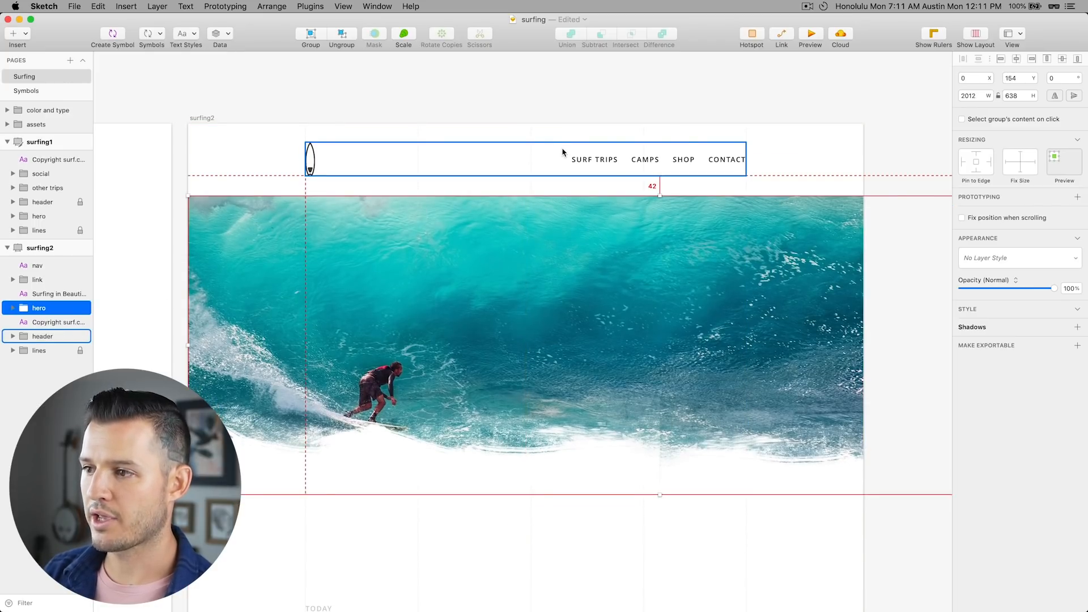
click(568, 80)
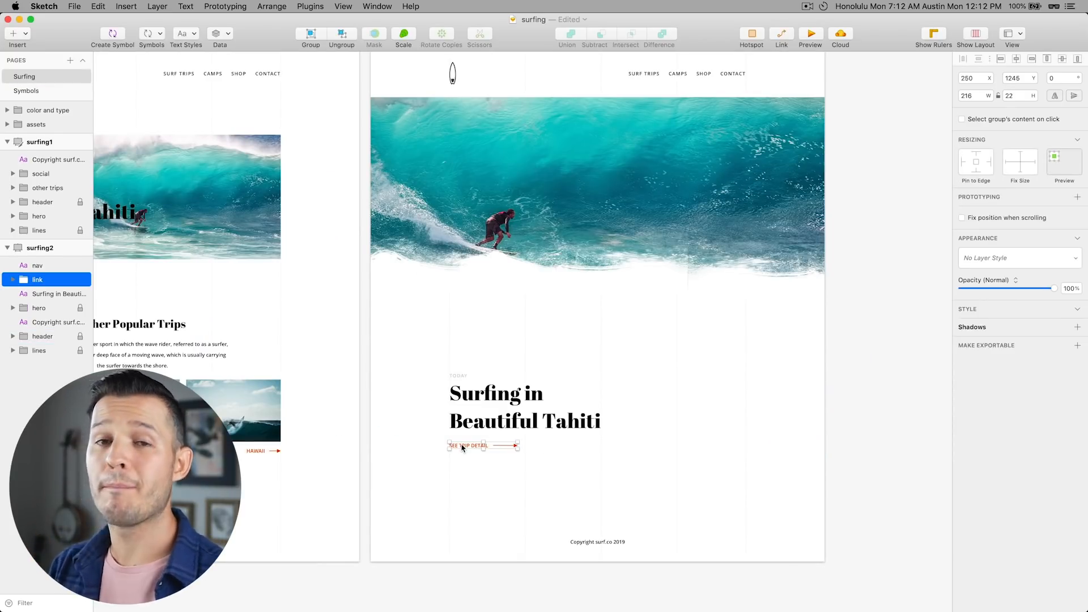
- Move the trip detail link up to Y 759 just below the photo and apply the Sub Headline style to its text
drag(462, 447, 458, 292)
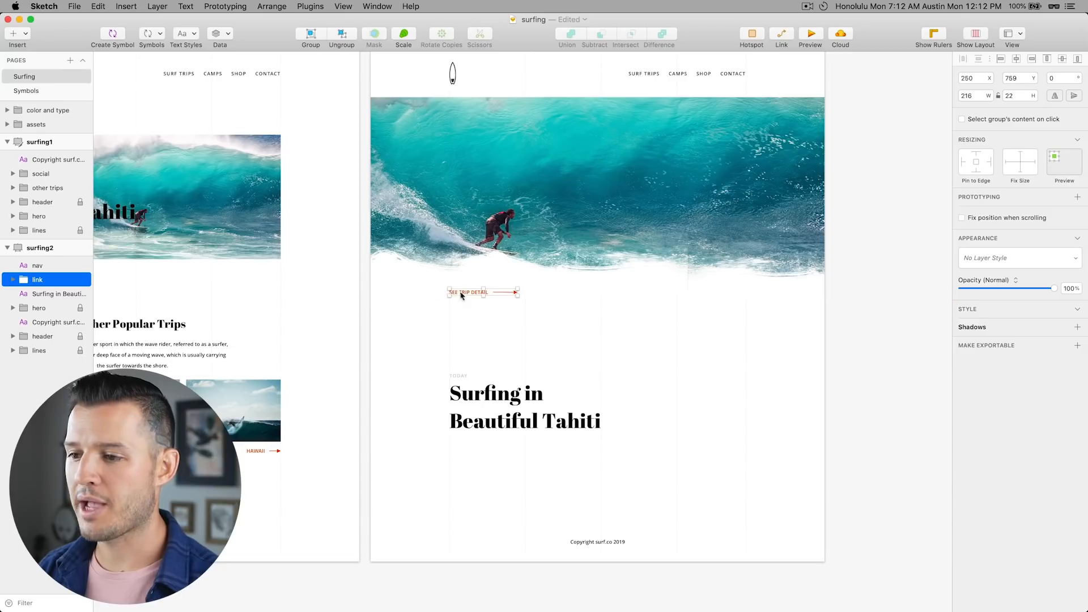
double_click(462, 293)
click(975, 243)
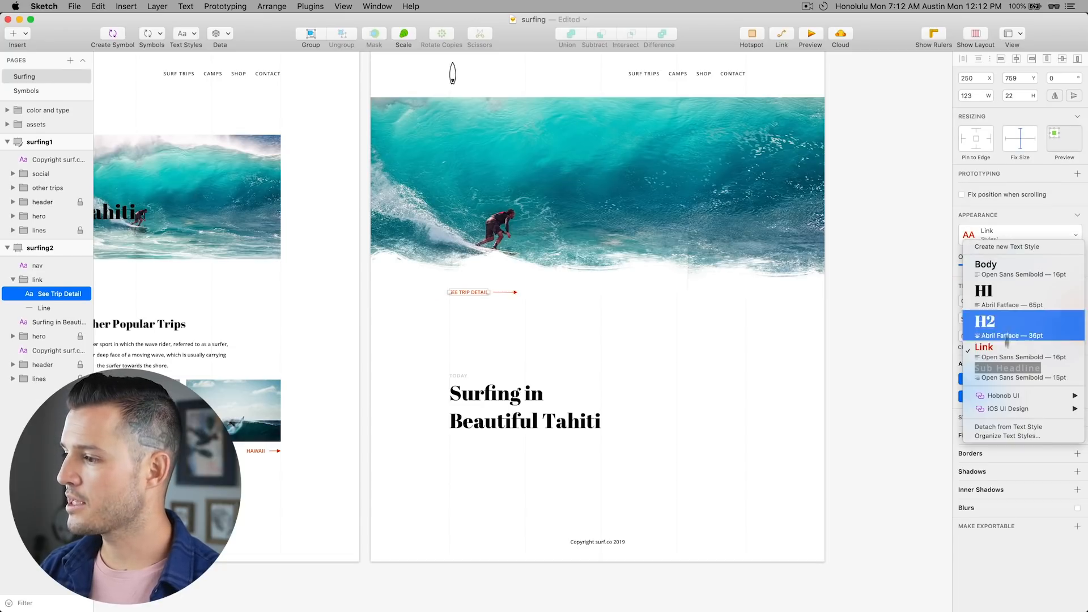
click(1004, 371)
- Set the link arrow's border color to the light gray CDCDCD
click(507, 293)
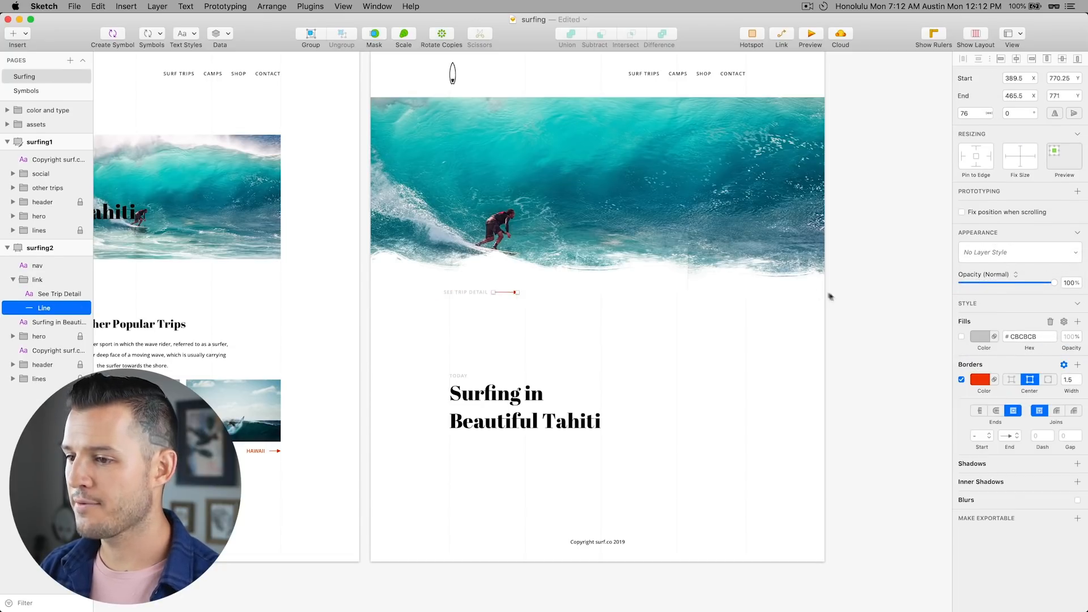
click(977, 381)
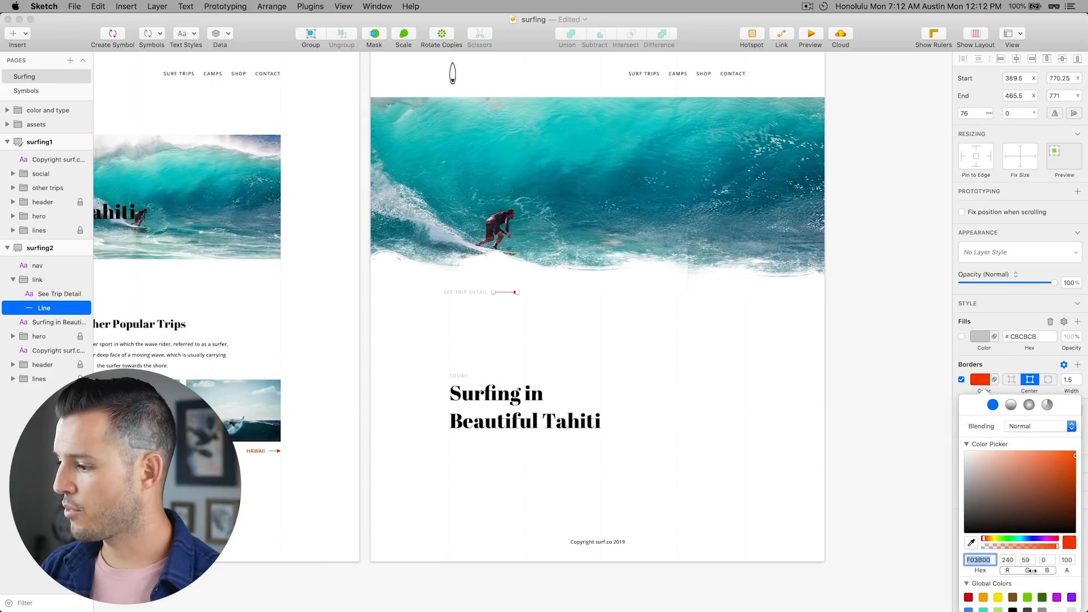
scroll(997, 567, down, 3)
click(983, 603)
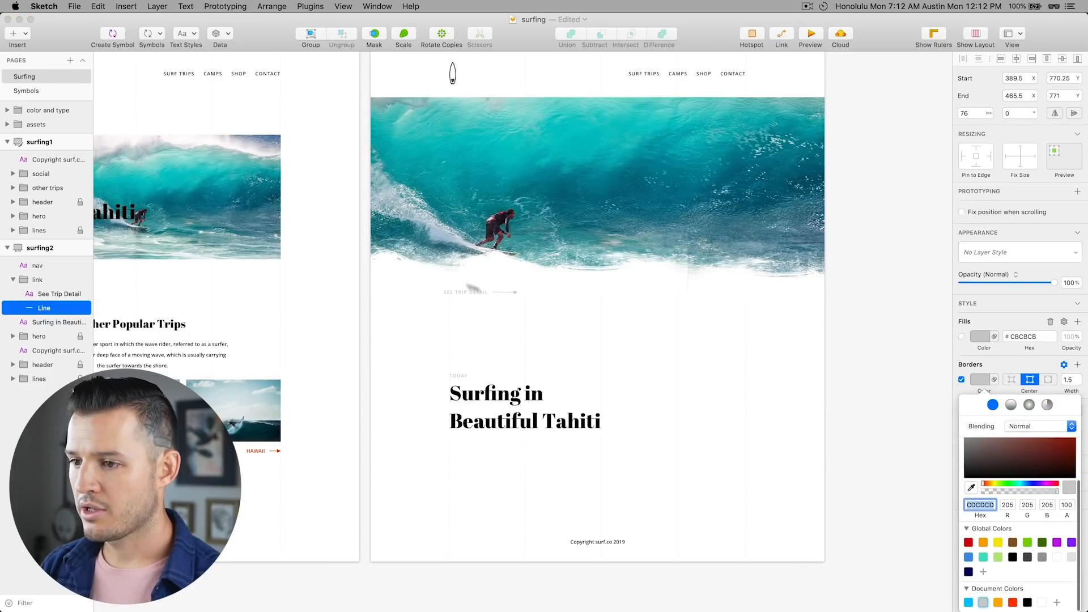
- Flip the arrow to point left in front of the SEE TRIP DETAIL text and align both to the first guide line
drag(516, 292, 434, 296)
key(super+plus)
key(super+plus)
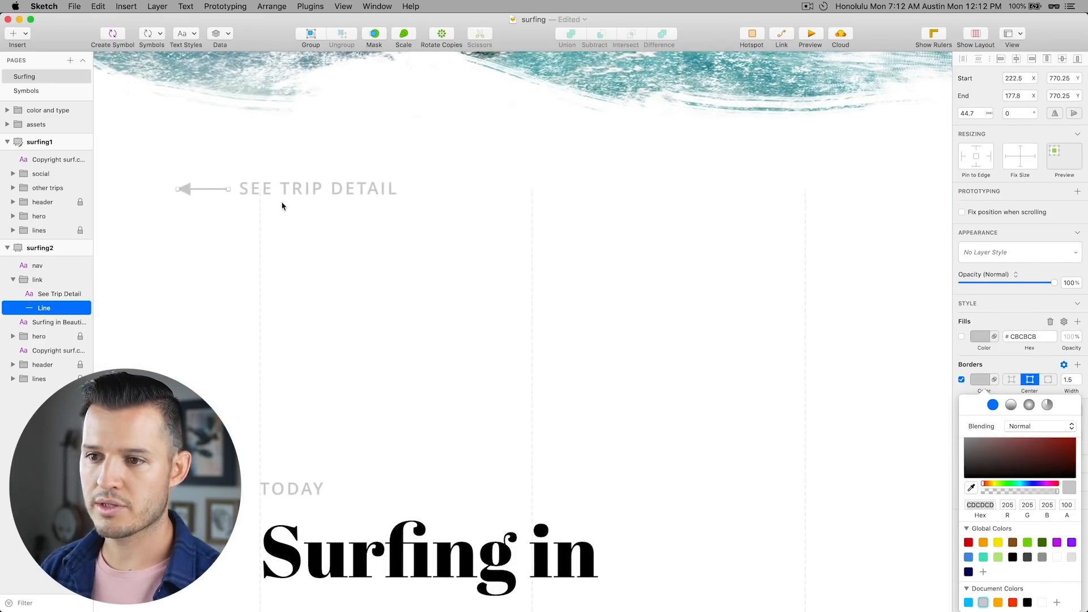
shift+click(283, 192)
drag(294, 192, 367, 194)
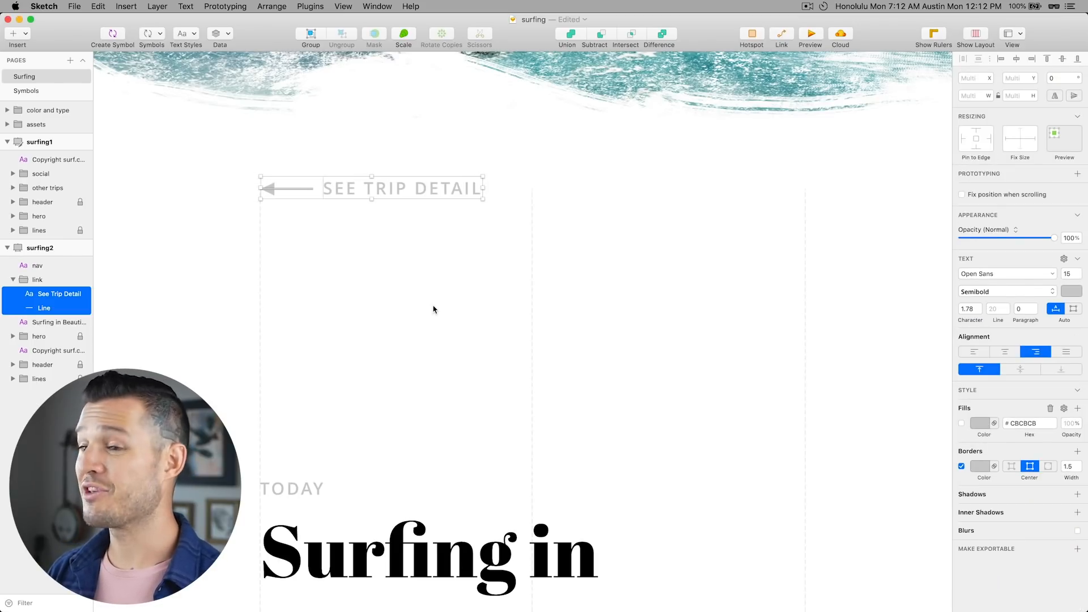
- Check the back link's alignment against the layout grid, leaving the grid hidden
key(Escape)
key(ctrl+l)
key(ctrl+l)
key(ctrl+l)
key(ctrl+l)
key(ctrl+l)
key(ctrl+l)
key(ctrl+l)
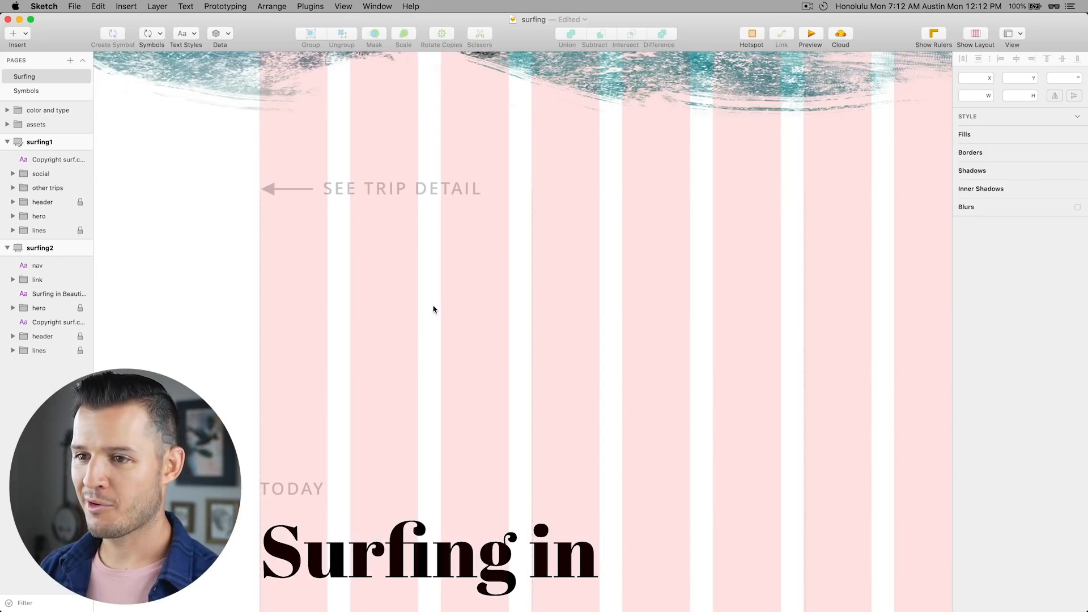
key(ctrl+l)
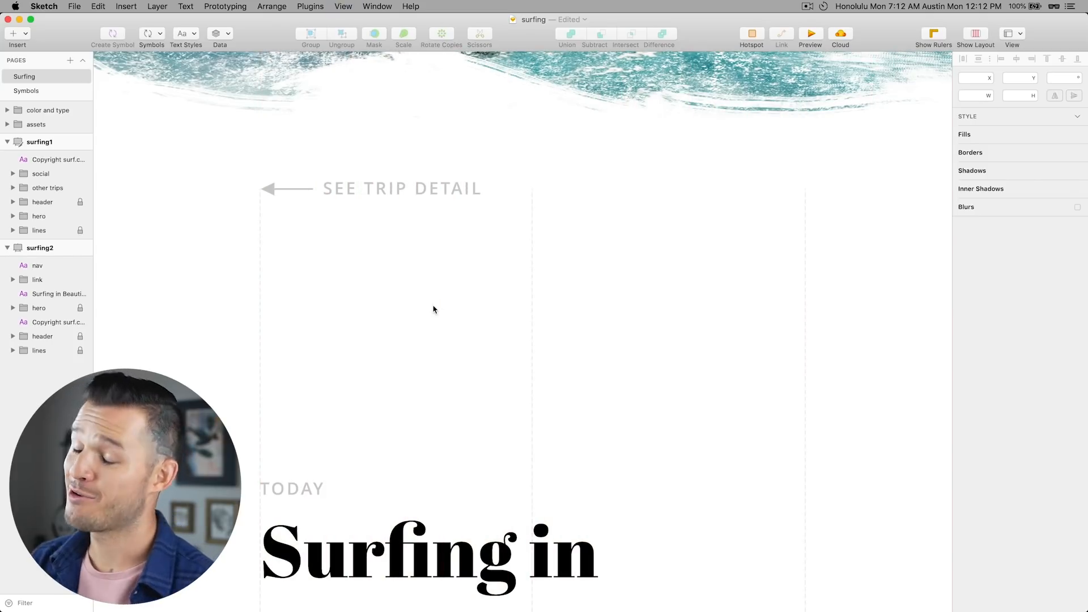
- Delete the TODAY label above the headline in surfing2
key(super+minus)
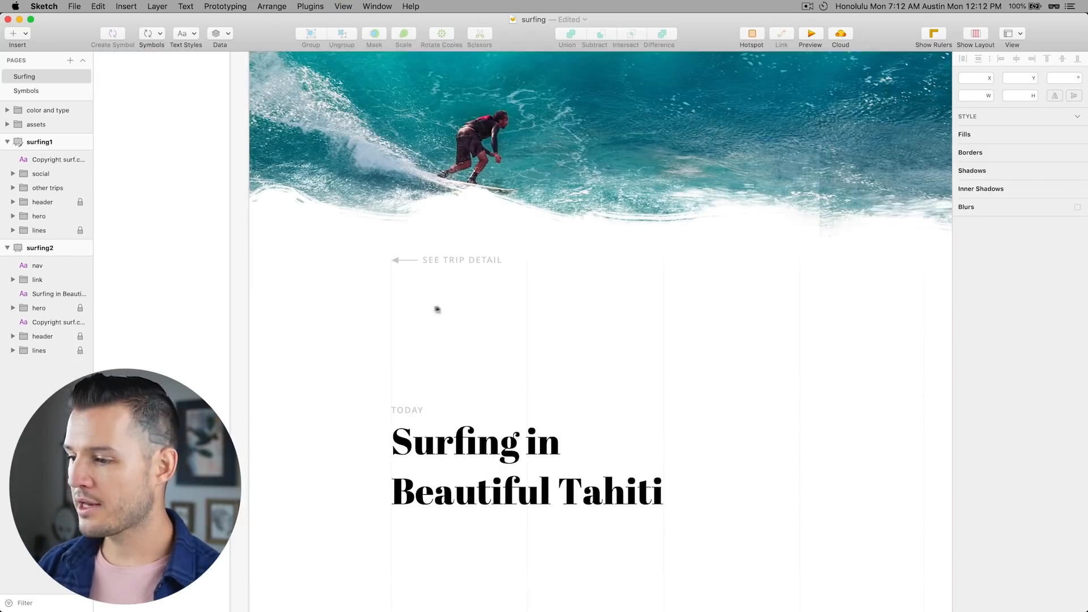
click(398, 404)
key(BackSpace)
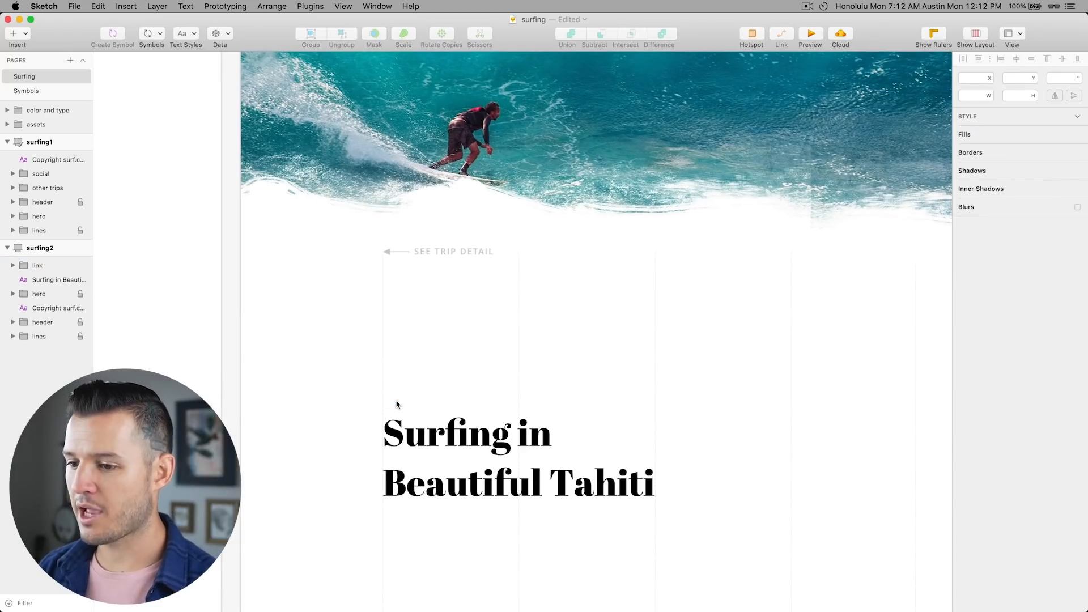
- Widen the headline's text box to 854 and join "Surfing in Beautiful Tahiti" onto a single line
click(649, 462)
drag(655, 458, 866, 456)
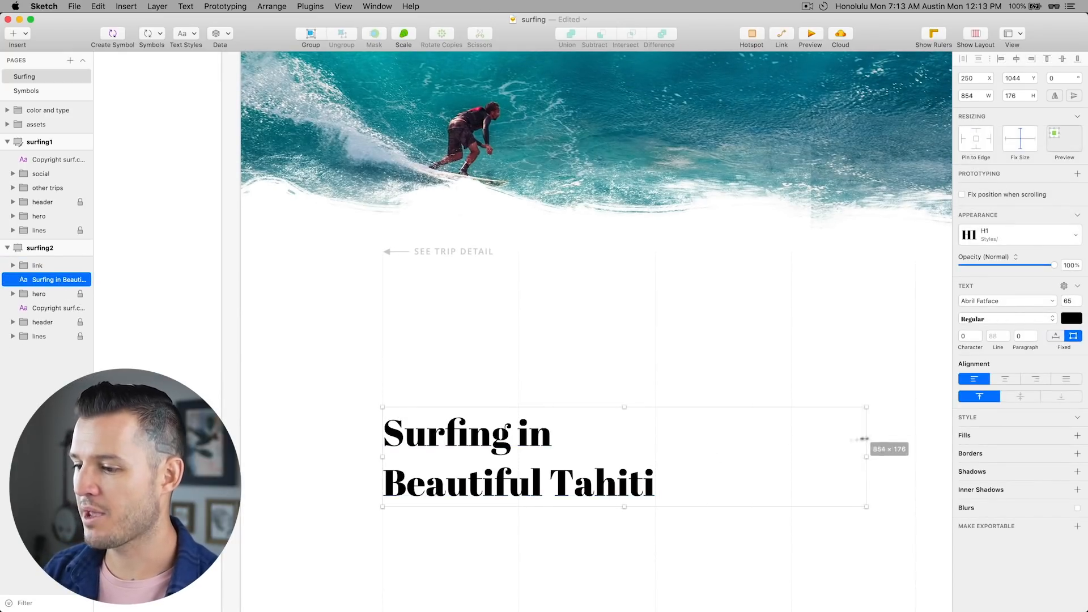
double_click(406, 485)
key(Left)
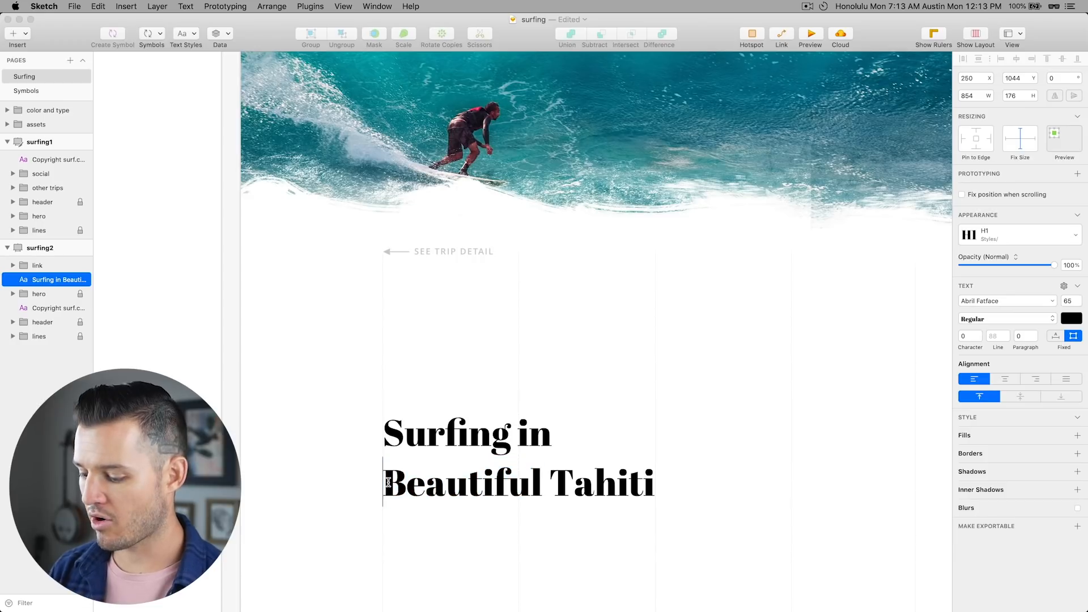
key(BackSpace)
key(Escape)
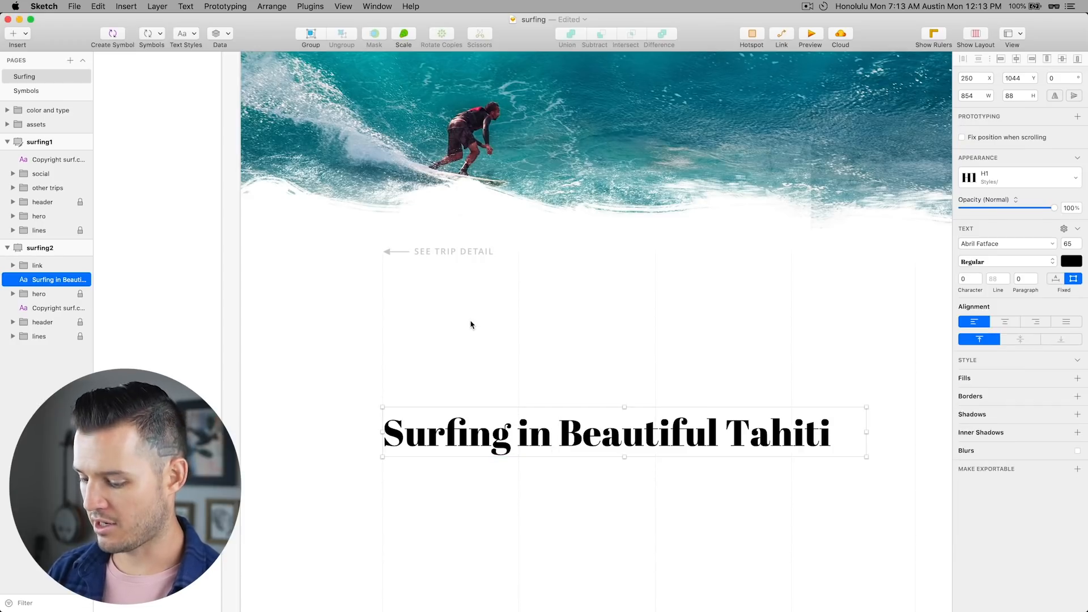
- Move the headline up to Y 801, directly beneath the SEE TRIP DETAIL link
key(super+minus)
key(super+Tab)
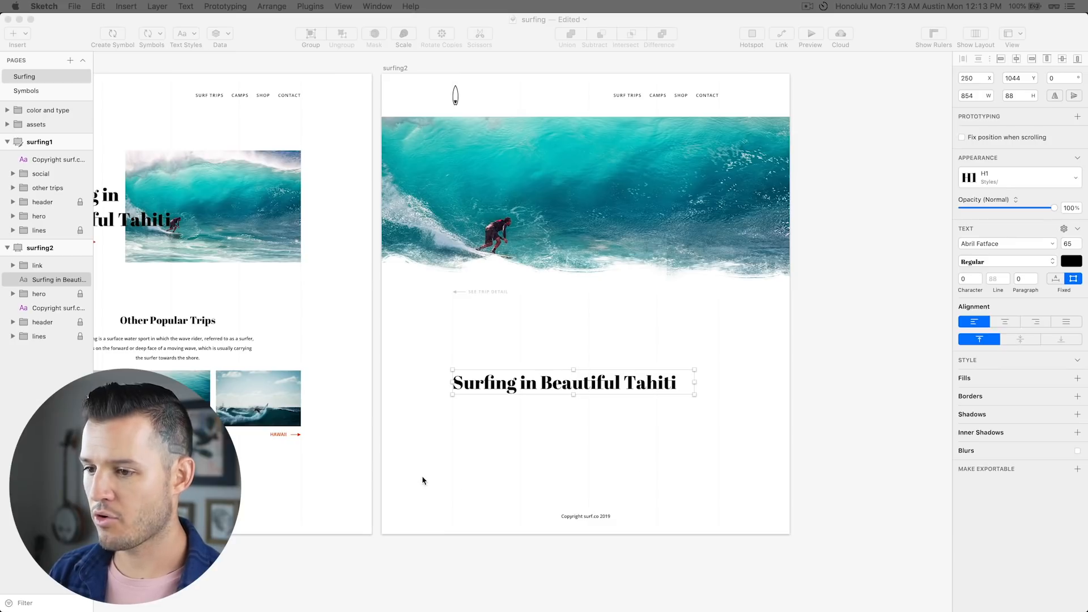
click(512, 374)
drag(507, 366, 504, 313)
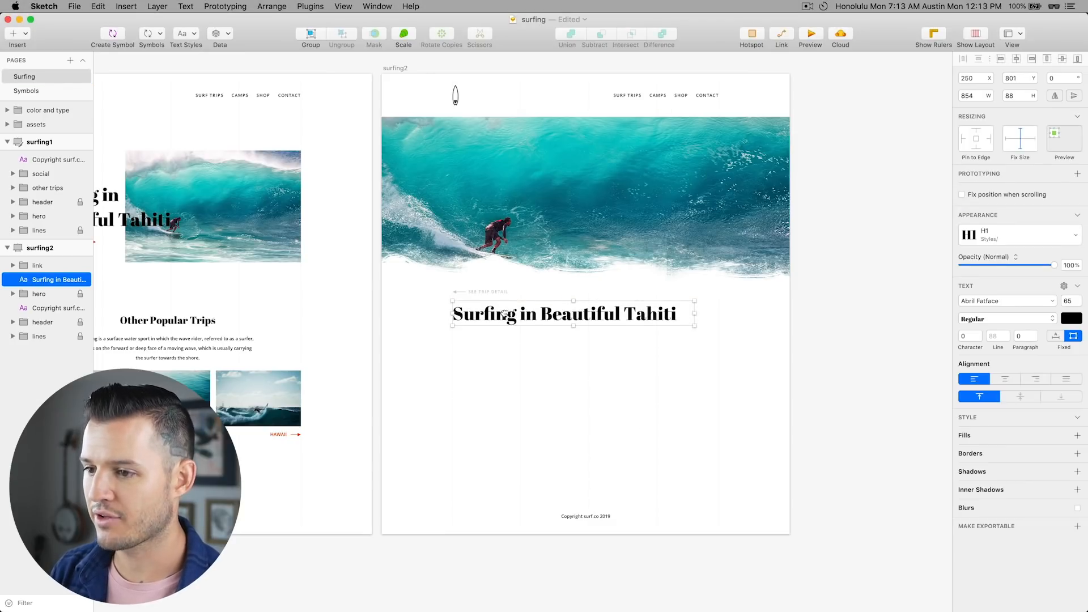
click(502, 355)
scroll(501, 340, down, 3)
scroll(502, 312, up, 3)
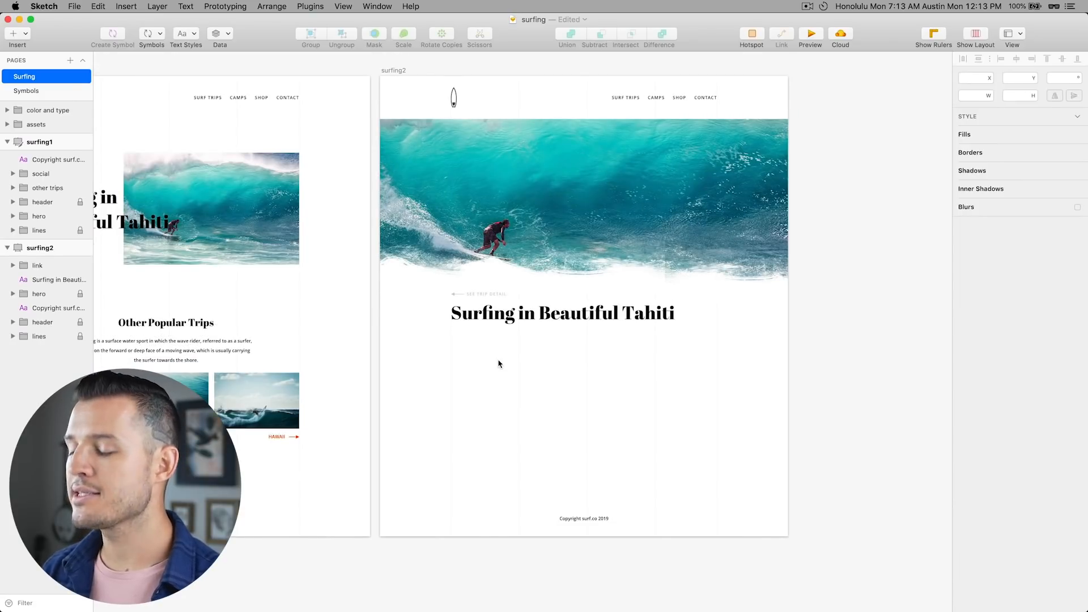
- Copy the body paragraph from surfing1 into surfing2 and place it left-aligned below the headline at X 251, Y 918
scroll(396, 352, left, 3)
click(231, 338)
click(587, 343)
click(64, 271)
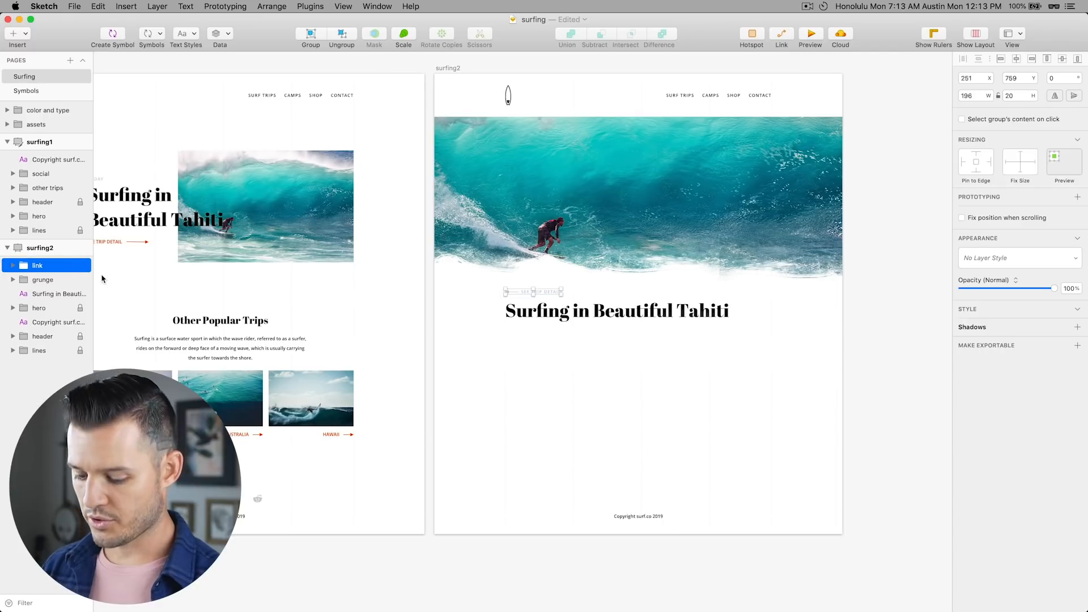
key(super+v)
click(680, 439)
scroll(680, 439, up, 2)
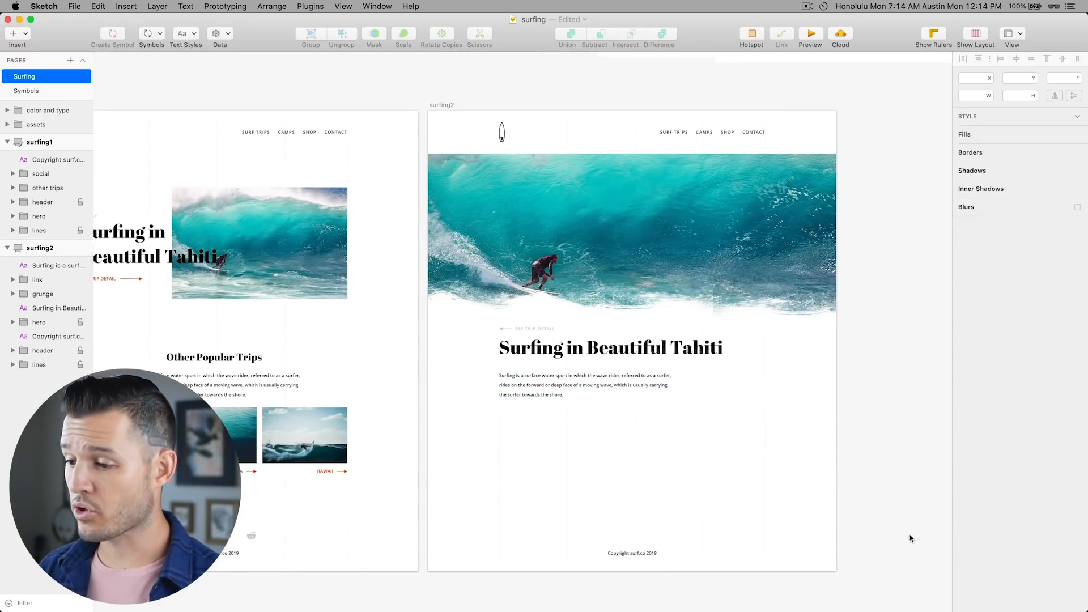
- Replace the body paragraph under the surfing2 headline with the longer copied surfing article text
double_click(527, 381)
key(super+a)
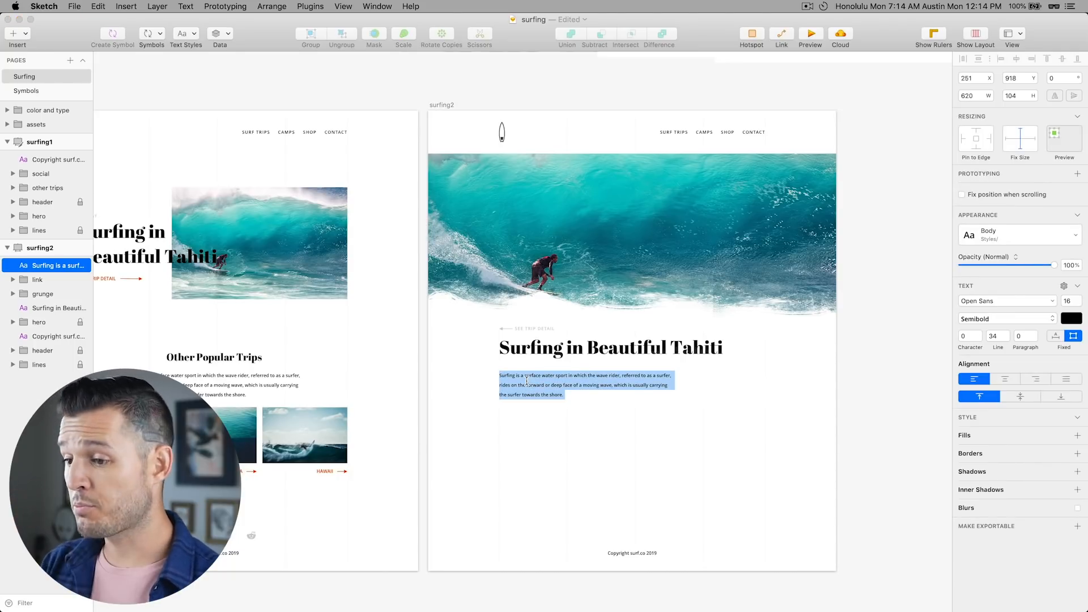
key(super+v)
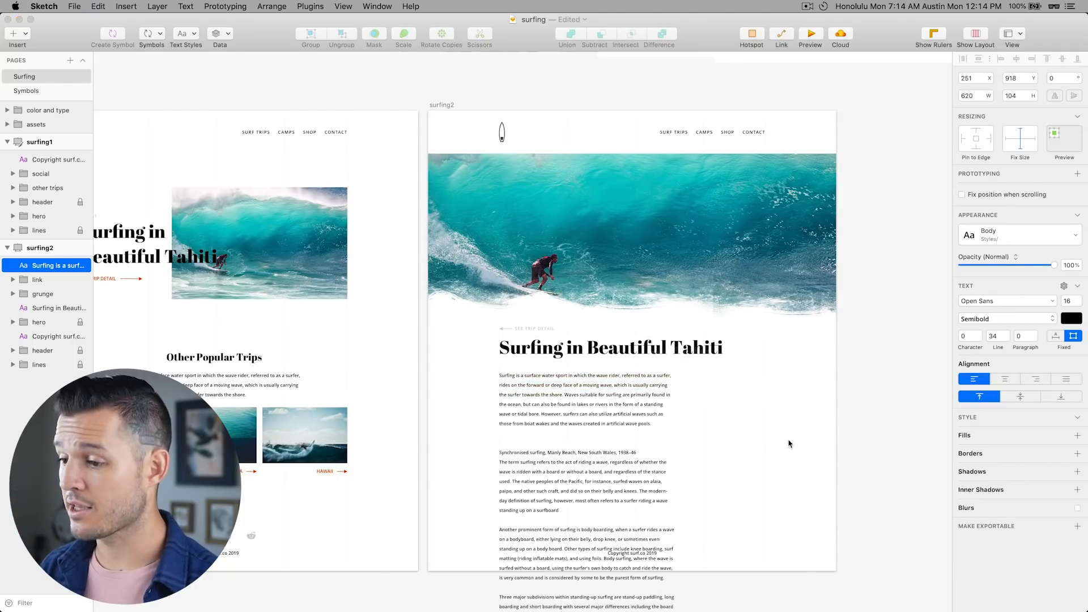
key(Escape)
- Try to lengthen the surfing2 artboard downward
click(441, 105)
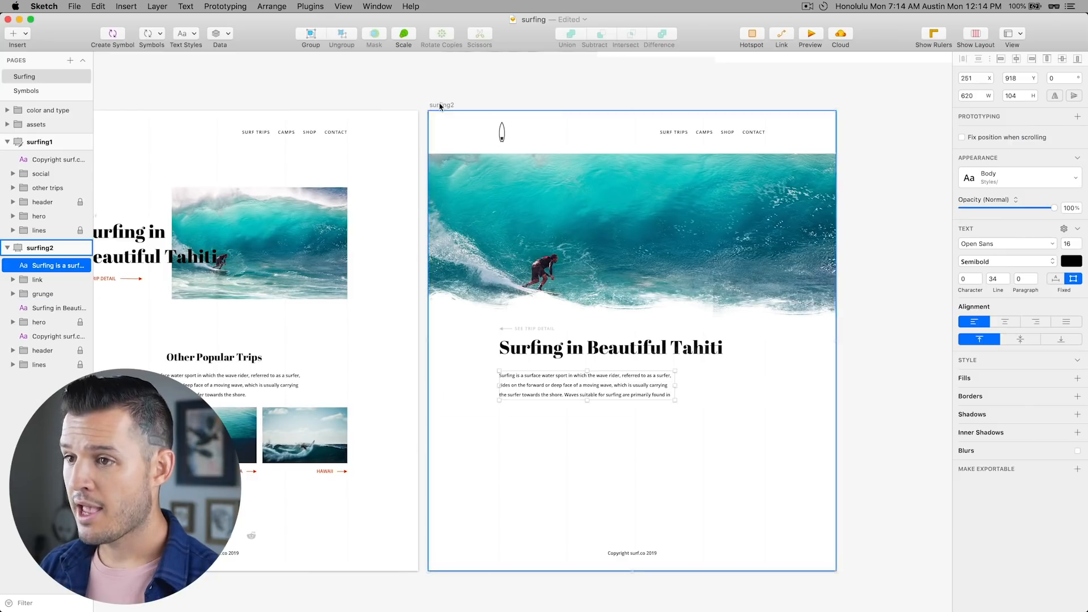
scroll(623, 328, down, 5)
drag(632, 368, 668, 597)
key(super+z)
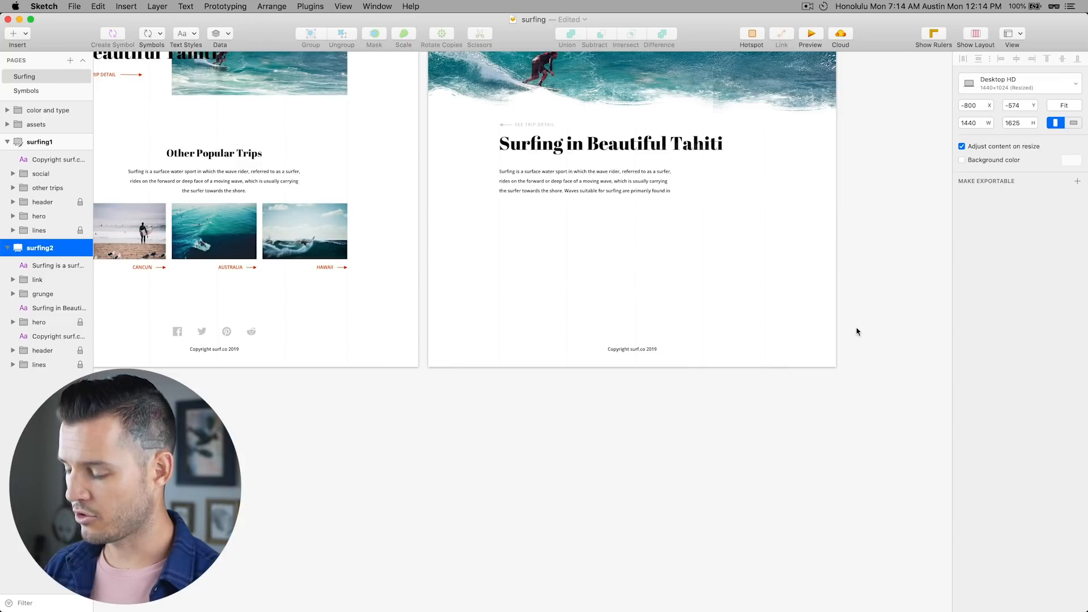
- Turn off content adjustment on resize for the surfing2 artboard and extend its height downward to 2758
click(855, 331)
key(super+1)
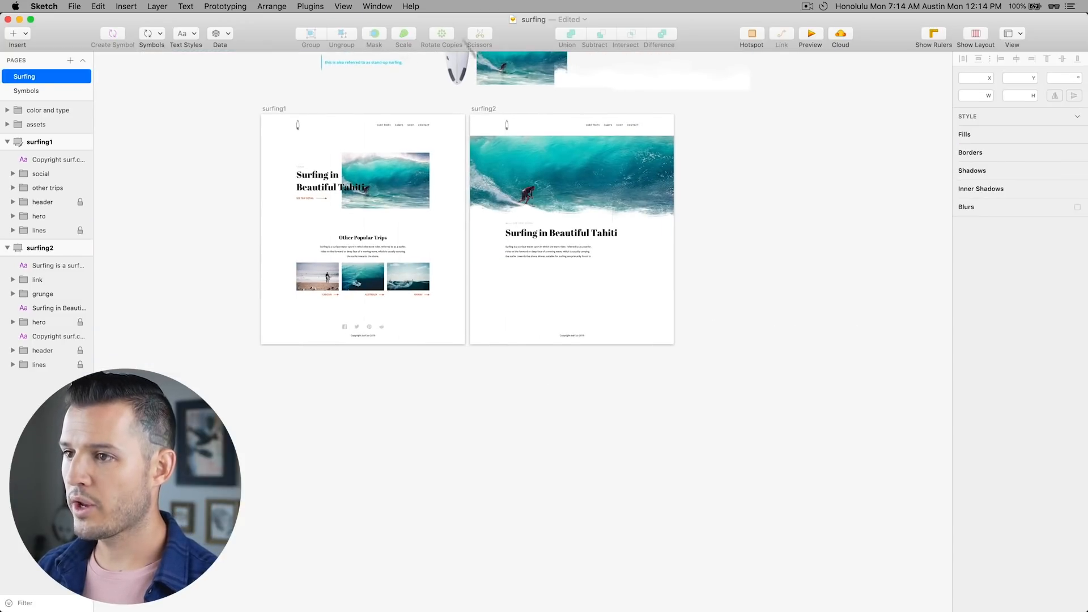
click(486, 109)
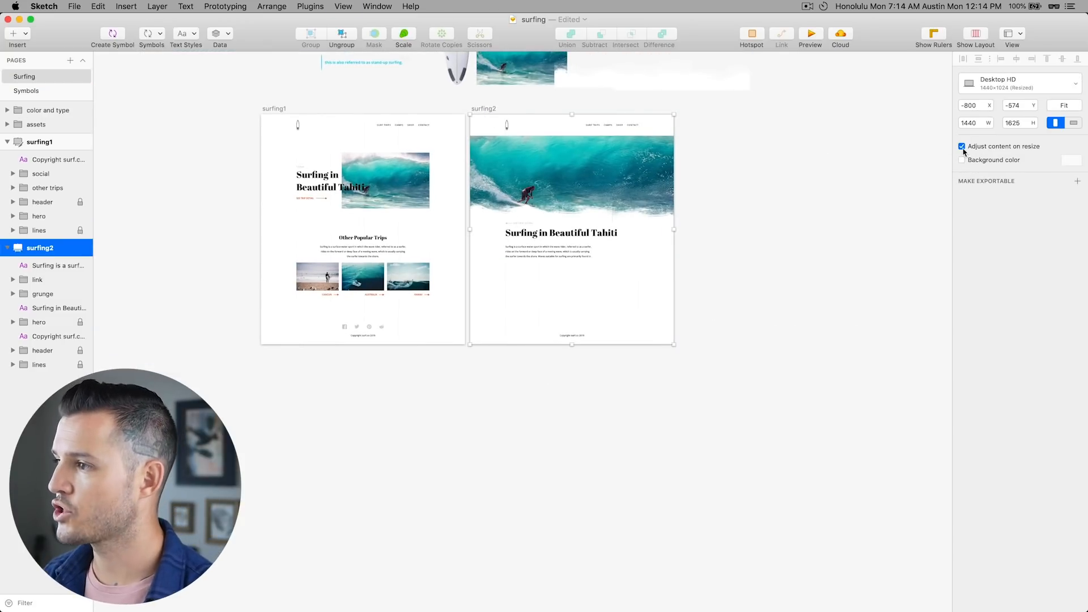
drag(574, 347, 578, 505)
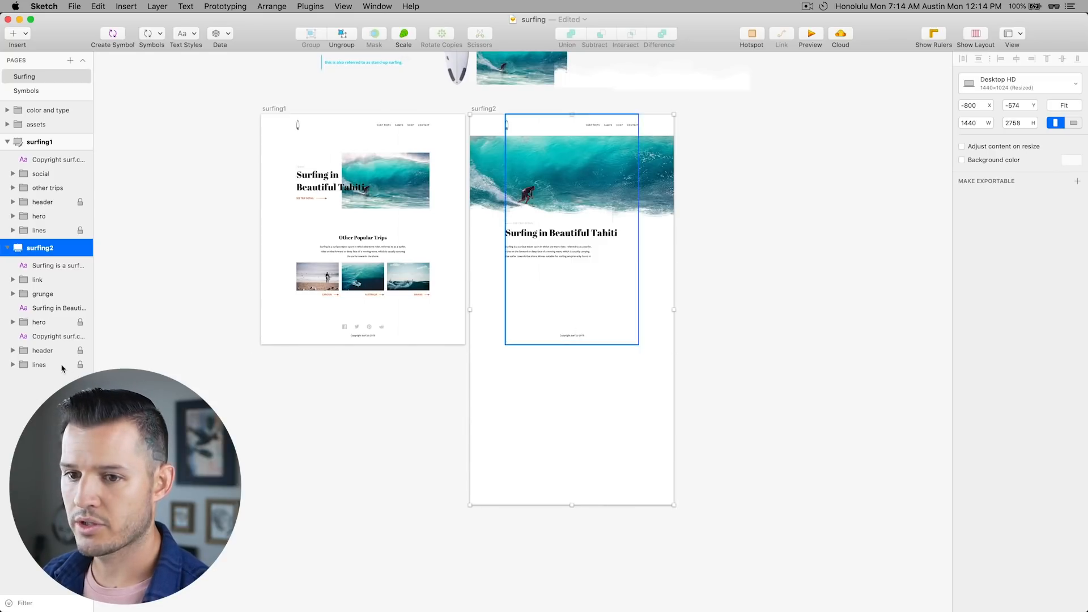
- Move the copyright line straight down to Y 2685 at the foot of the surfing2 artboard
click(136, 348)
key(super+alt+0)
click(565, 239)
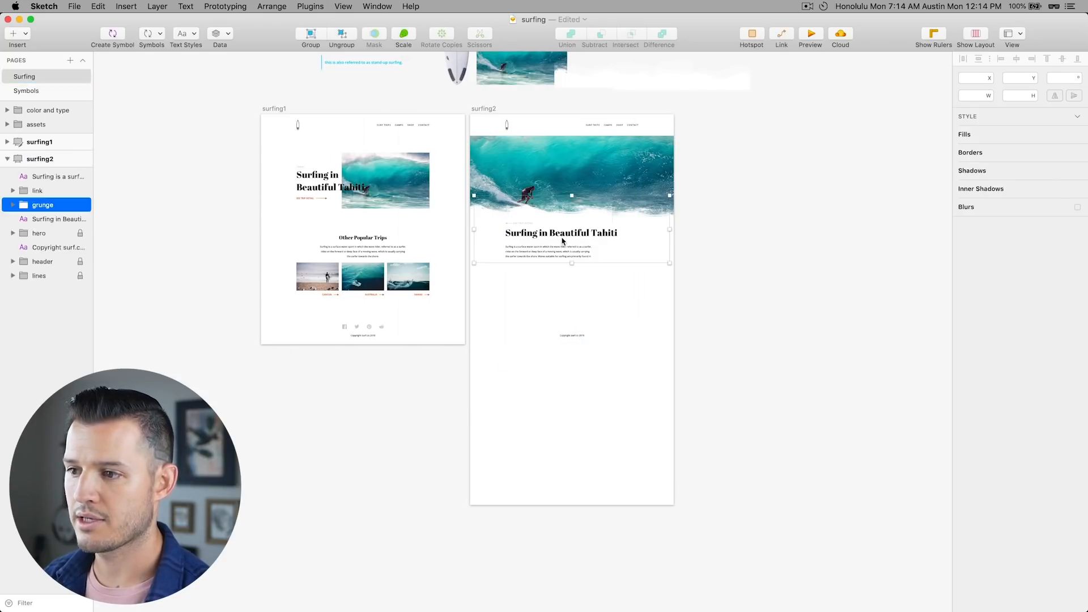
click(577, 340)
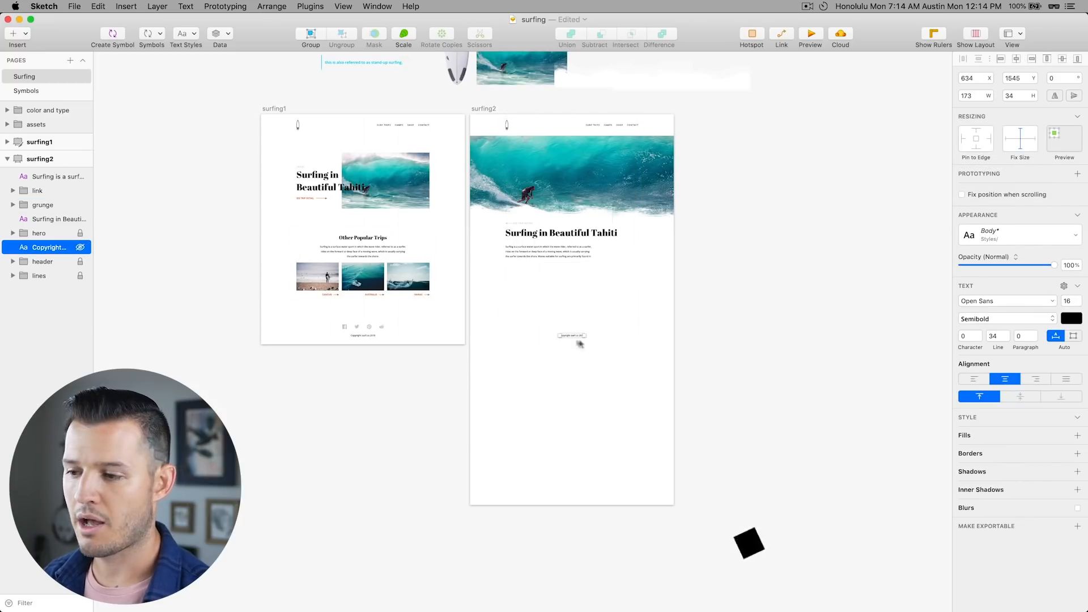
drag(576, 338, 578, 497)
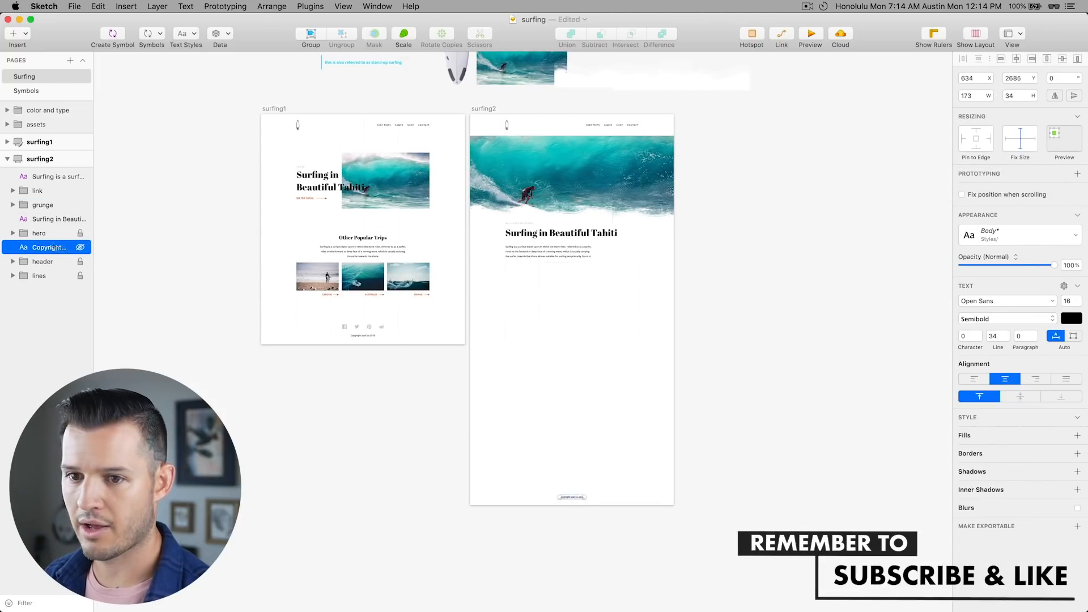
- Unlock the lines group in surfing2 and stretch it down to a height of 2759
click(80, 276)
click(69, 276)
drag(572, 345, 583, 506)
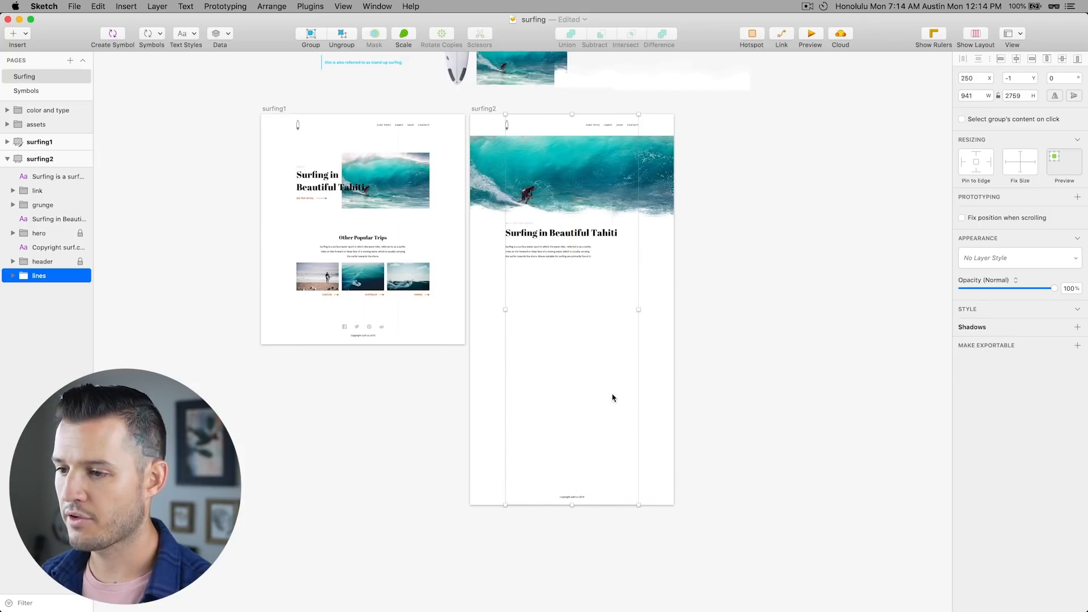
- Delete the surplus grunge group that sits outside the hero group in surfing2
super+click(554, 249)
click(559, 265)
super+click(559, 262)
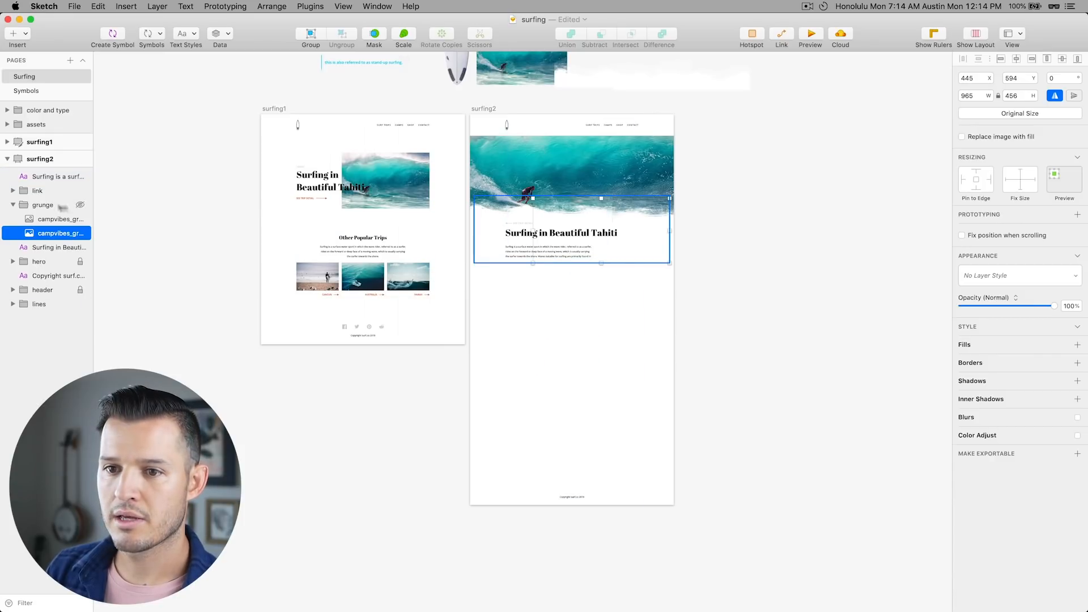
click(13, 205)
click(13, 233)
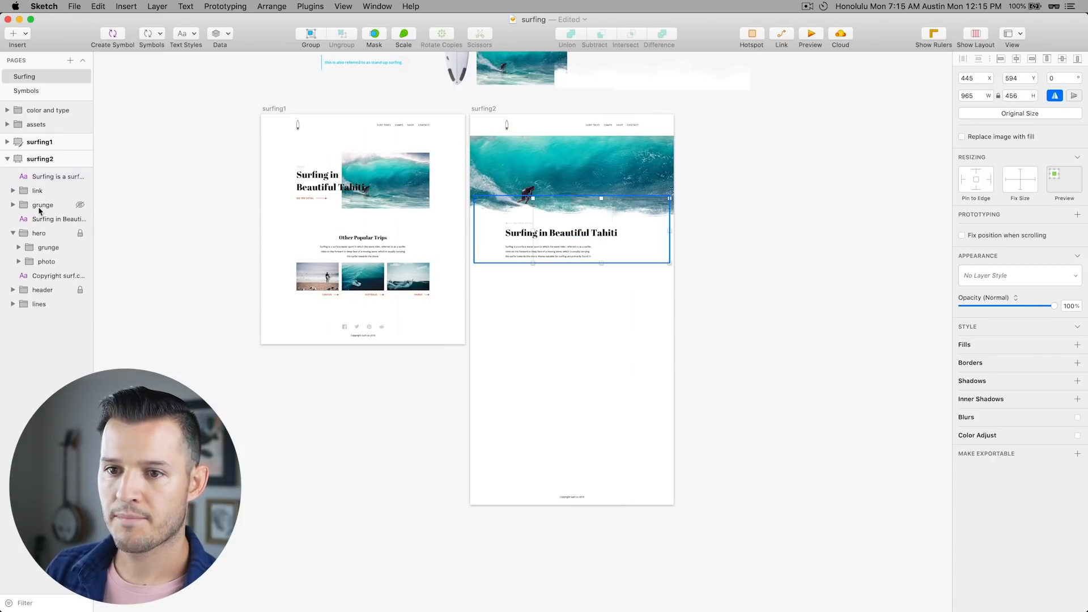
click(49, 207)
key(Delete)
- Extend the body text box in surfing2 to a height of 979 to fit the whole article
click(567, 253)
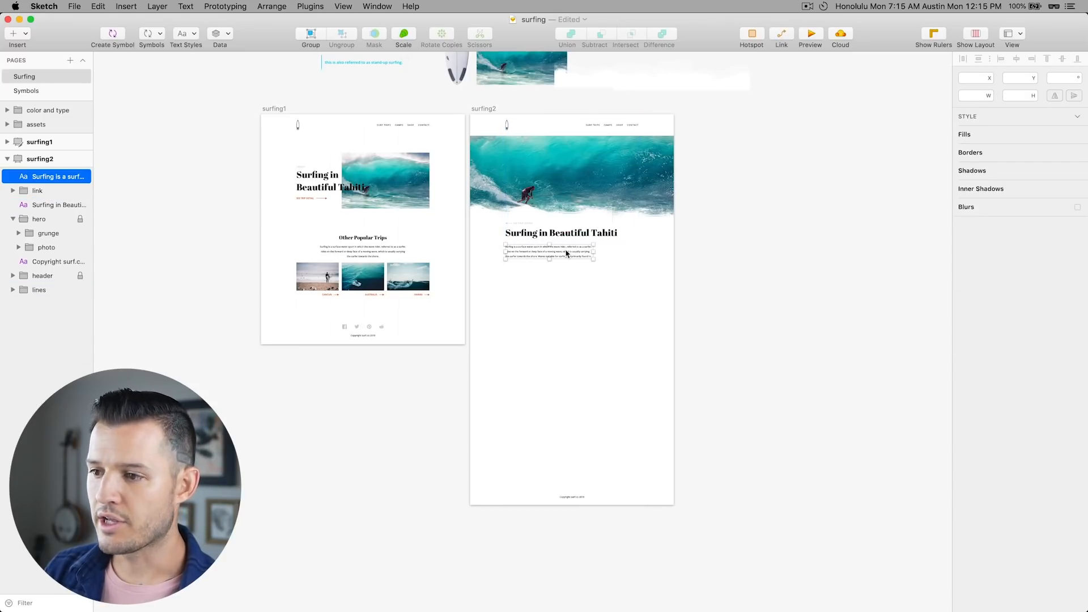
click(769, 251)
click(565, 255)
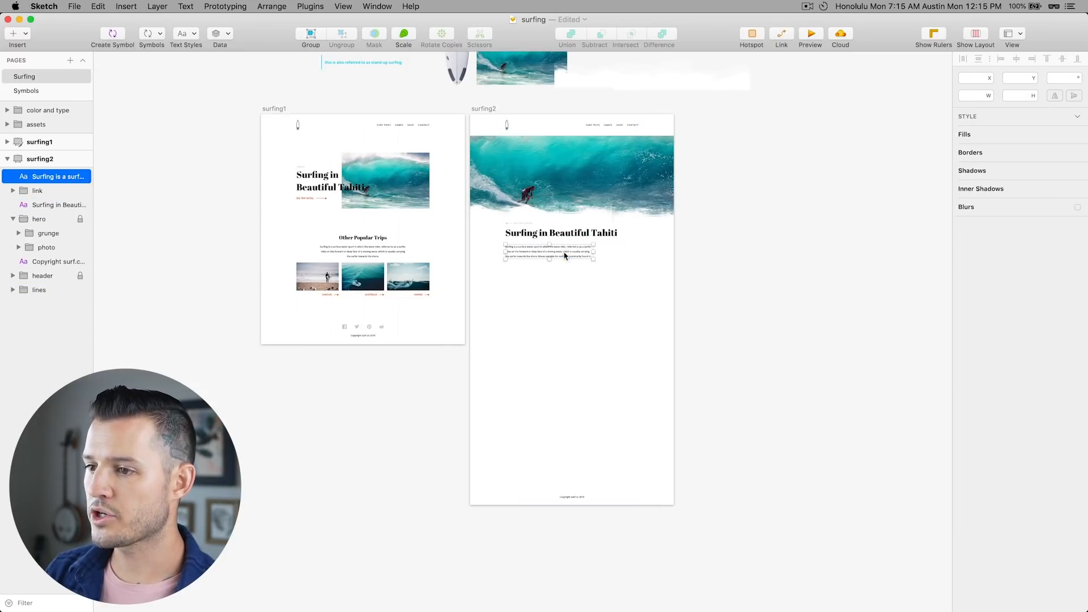
drag(565, 256, 561, 383)
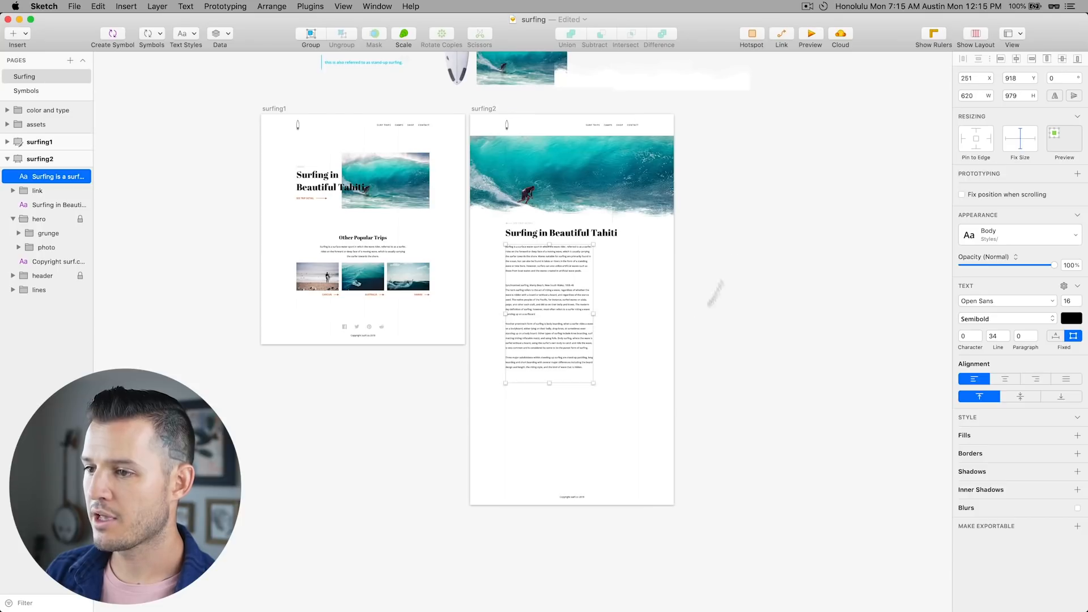
- Remove the extra blank line above the "Synchronised surfing" paragraph in the body text
click(718, 136)
key(z)
drag(723, 124, 393, 466)
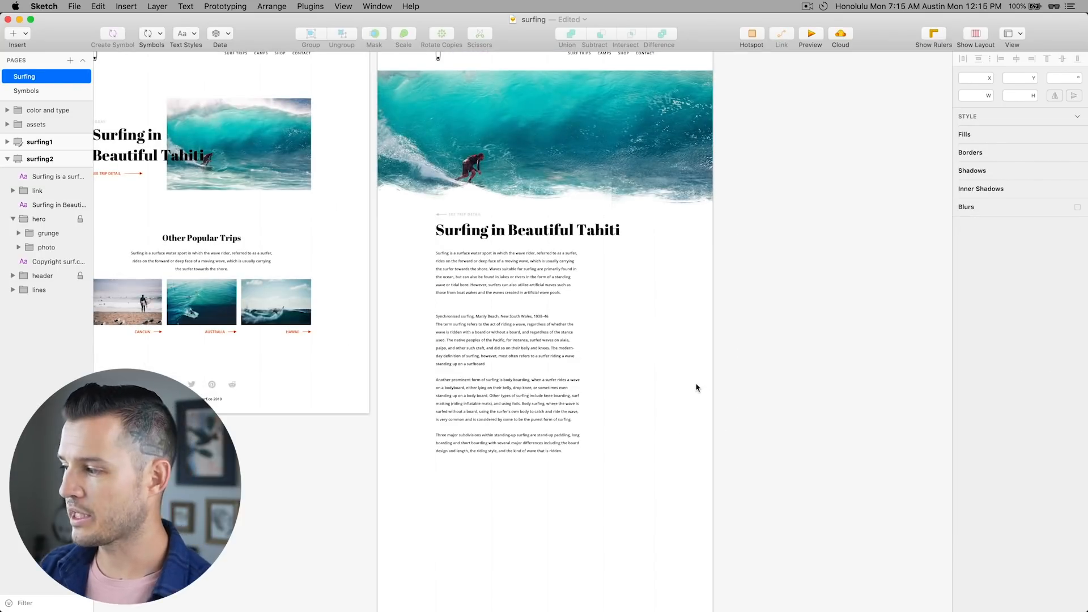
scroll(813, 377, left, 3)
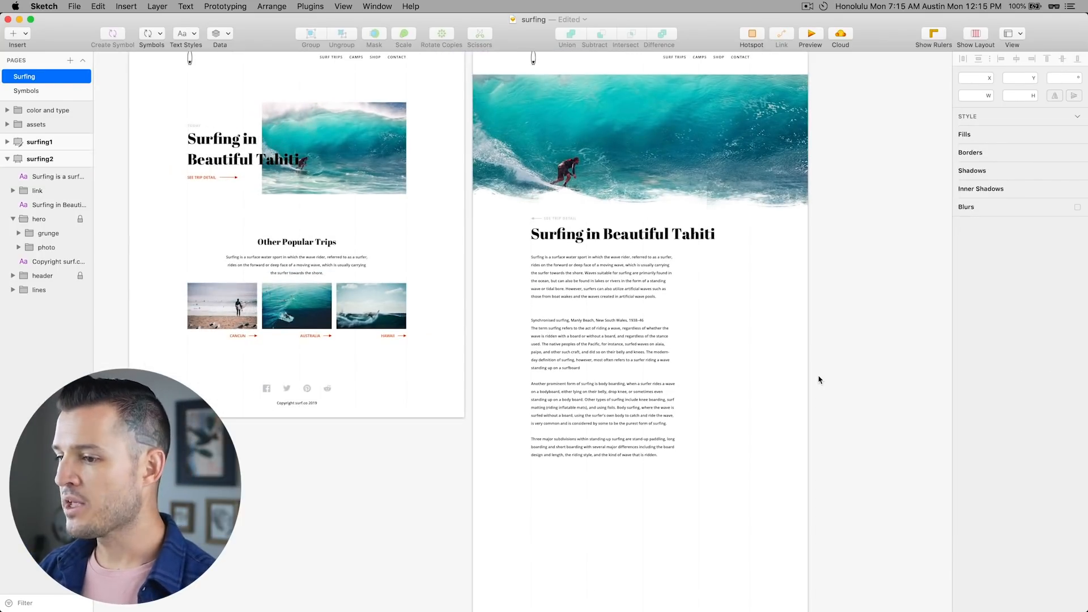
click(547, 327)
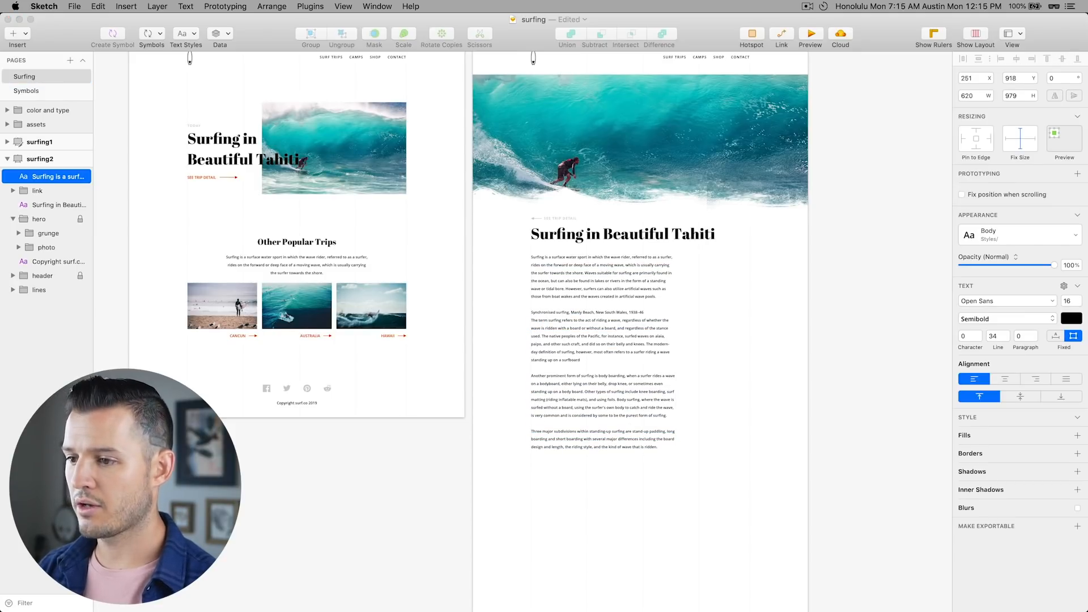
key(Escape)
- Copy the social icons group from surfing1 and paste it into surfing2
drag(775, 334, 795, 387)
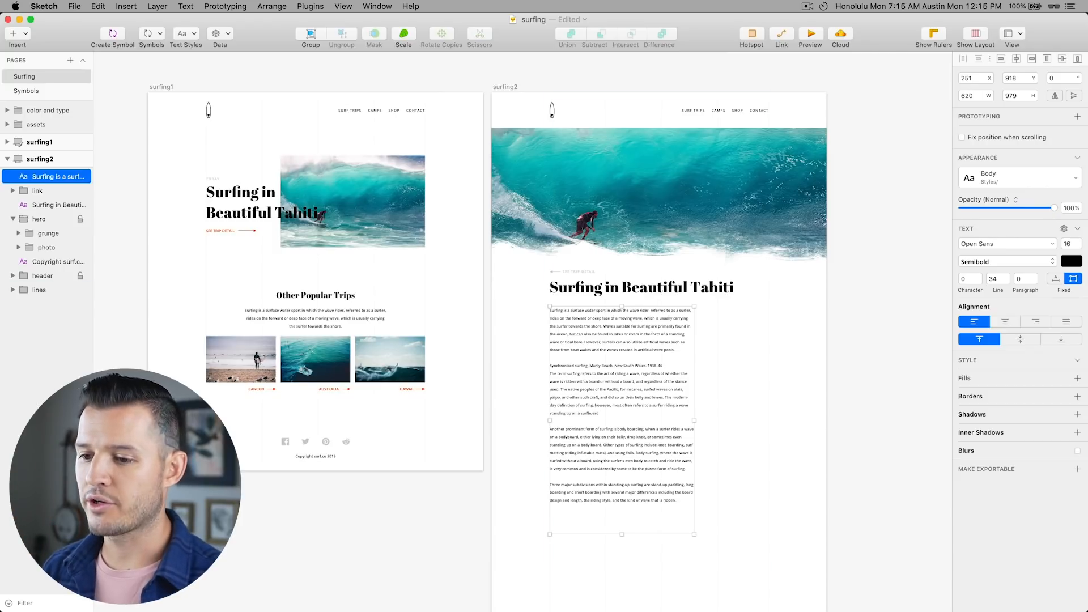
click(327, 445)
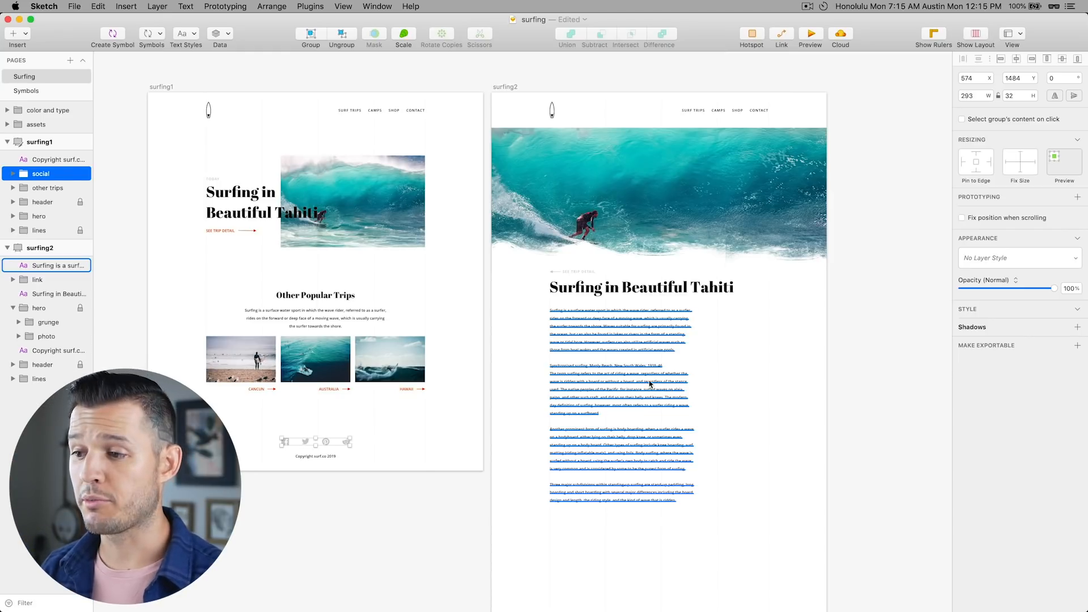
key(super+v)
key(super+z)
click(656, 436)
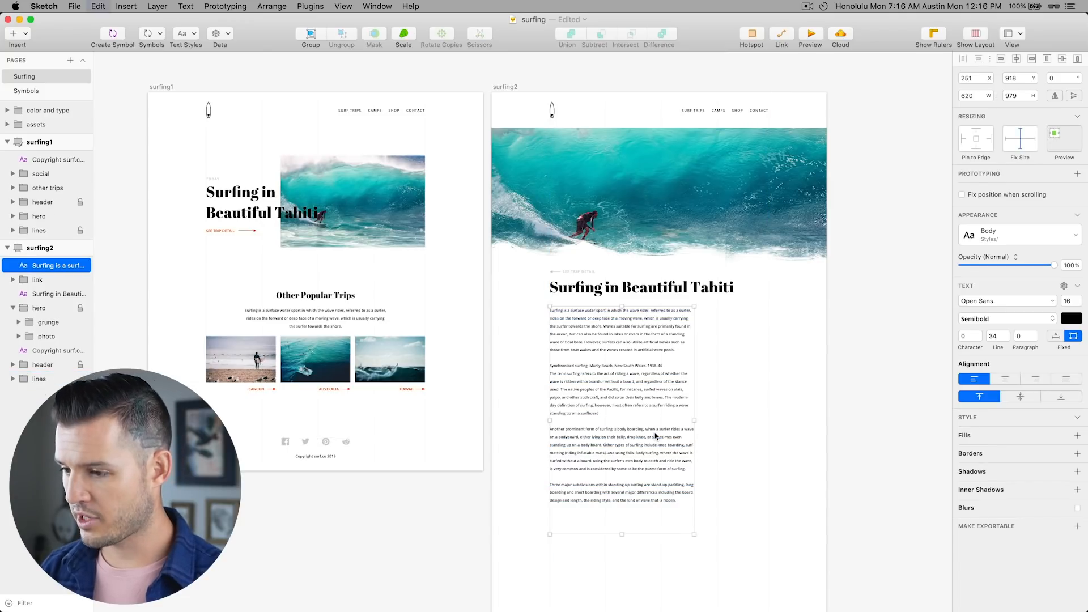
key(super+v)
- Place the social icons beneath the headline at X 250, Y 927 and move the body text down to Y 999
drag(666, 441, 590, 520)
key(super+plus)
drag(708, 516, 595, 385)
drag(498, 579, 515, 159)
drag(522, 214, 521, 251)
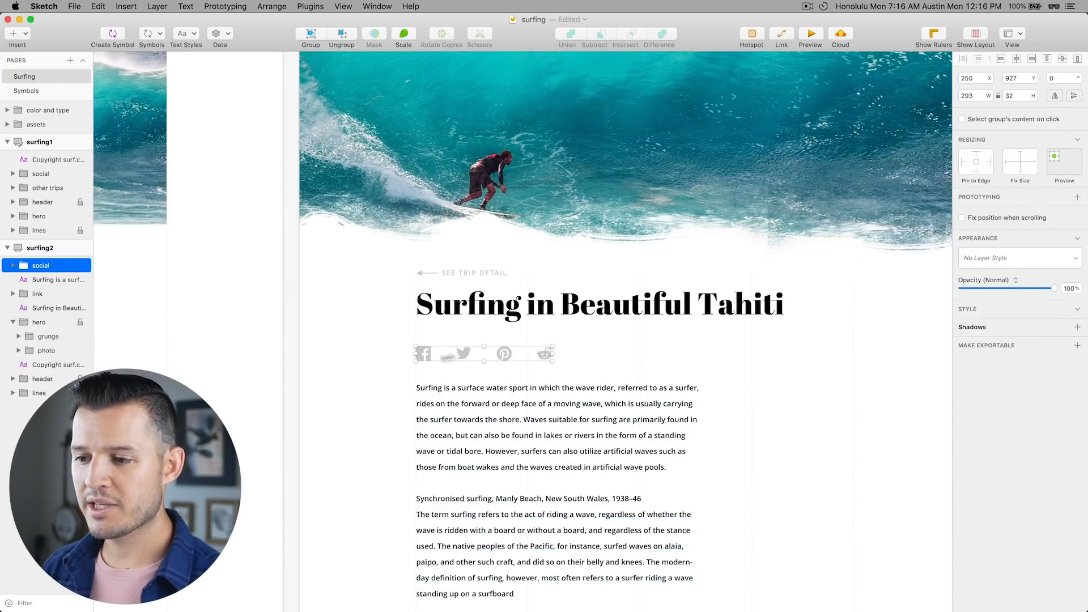
- Show the column layout grid and shift the body text sideways to X 410
key(Escape)
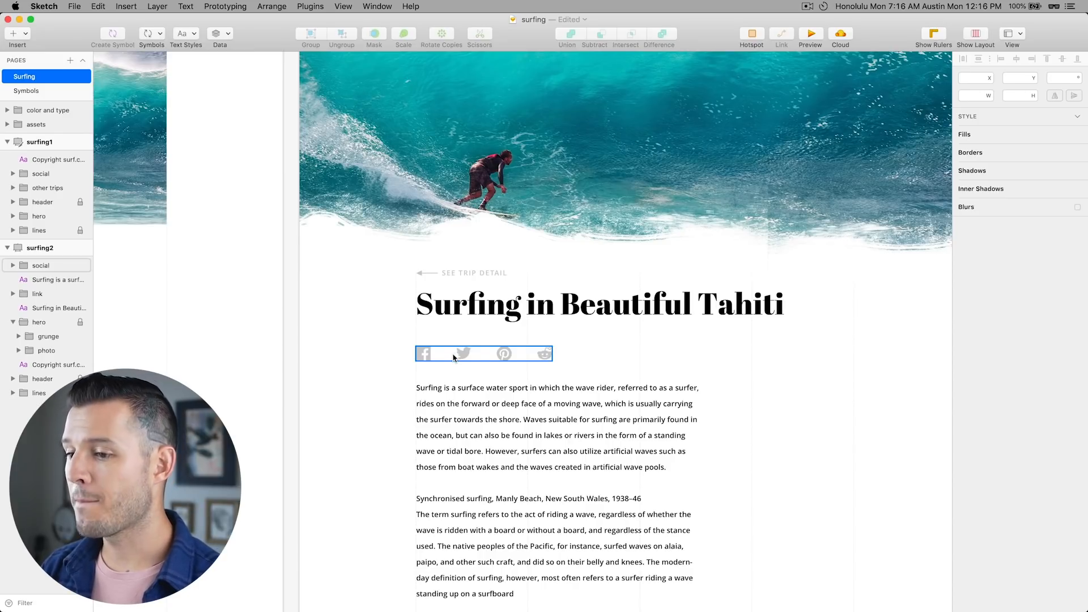
key(ctrl+l)
drag(458, 404, 528, 401)
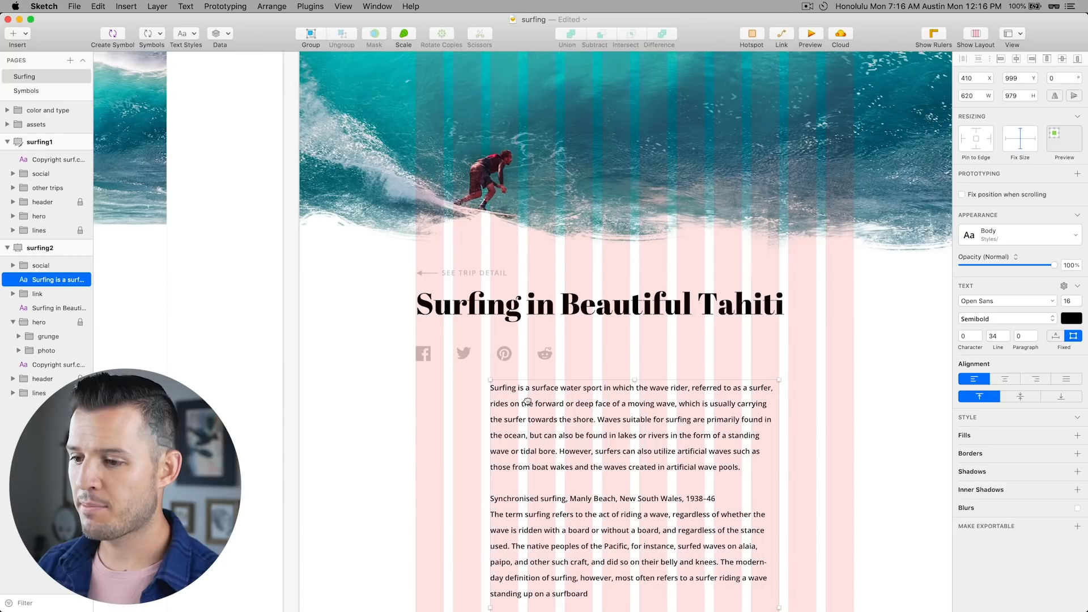
- Stack the Twitter and Pinterest icons in a column below the Facebook icon
super+click(469, 356)
drag(467, 354, 429, 389)
super+click(505, 354)
drag(504, 354, 423, 426)
click(544, 357)
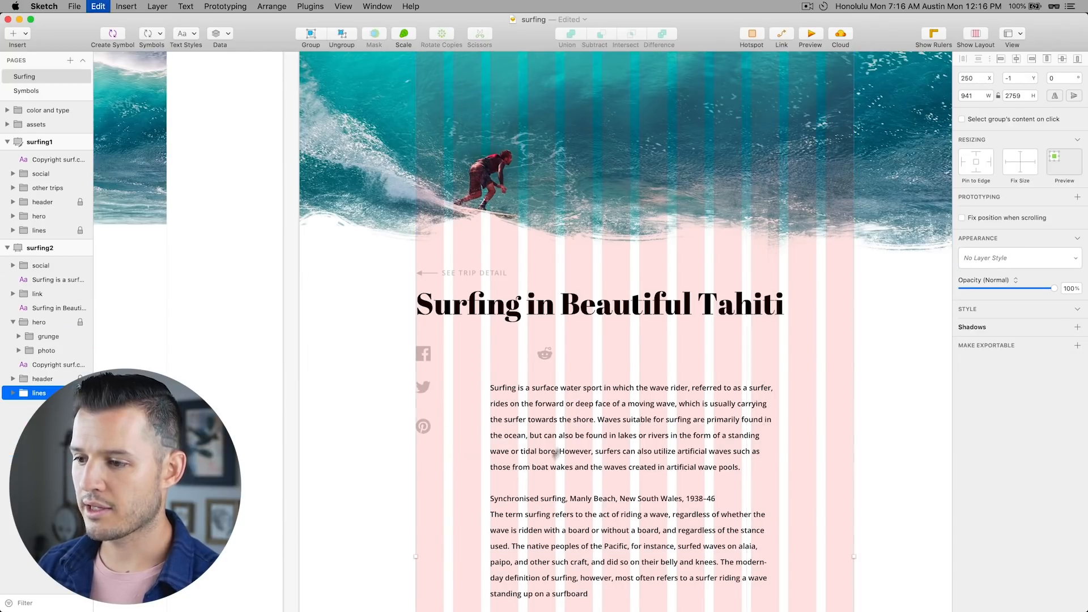
super+click(545, 354)
drag(544, 354, 451, 460)
key(super+z)
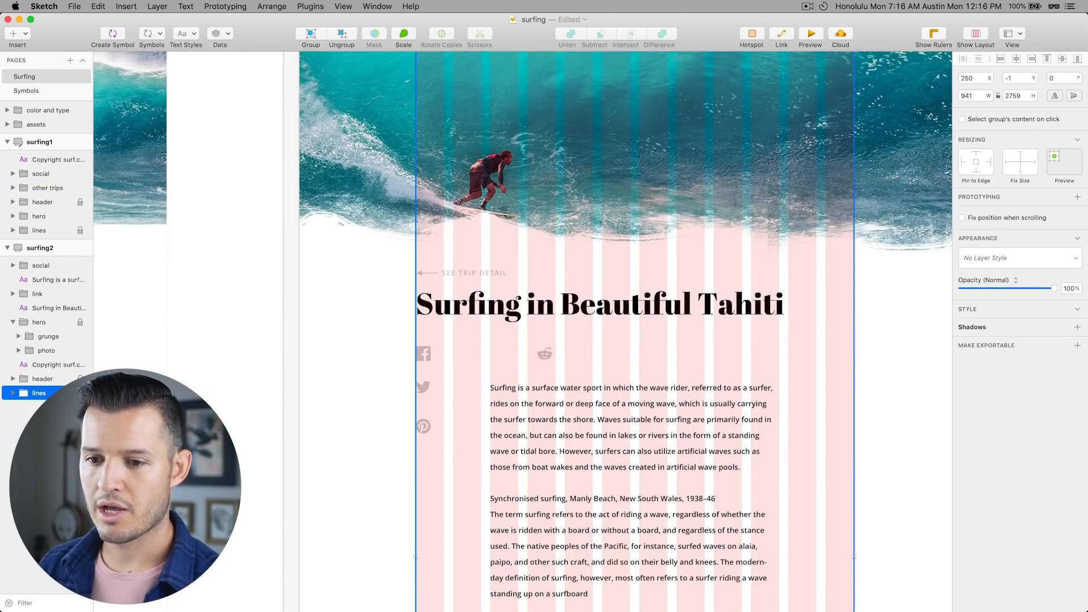
- Place the Reddit icon below the Pinterest icon at X 250 and distribute the four social icons evenly vertically
super+click(544, 354)
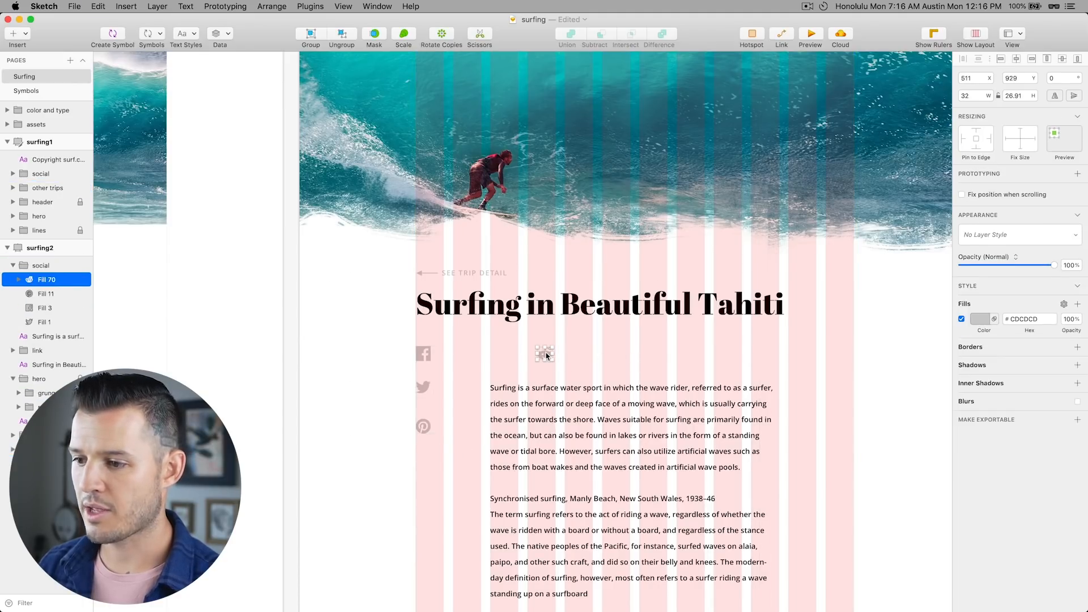
drag(530, 371, 431, 448)
shift+click(423, 426)
shift+click(425, 382)
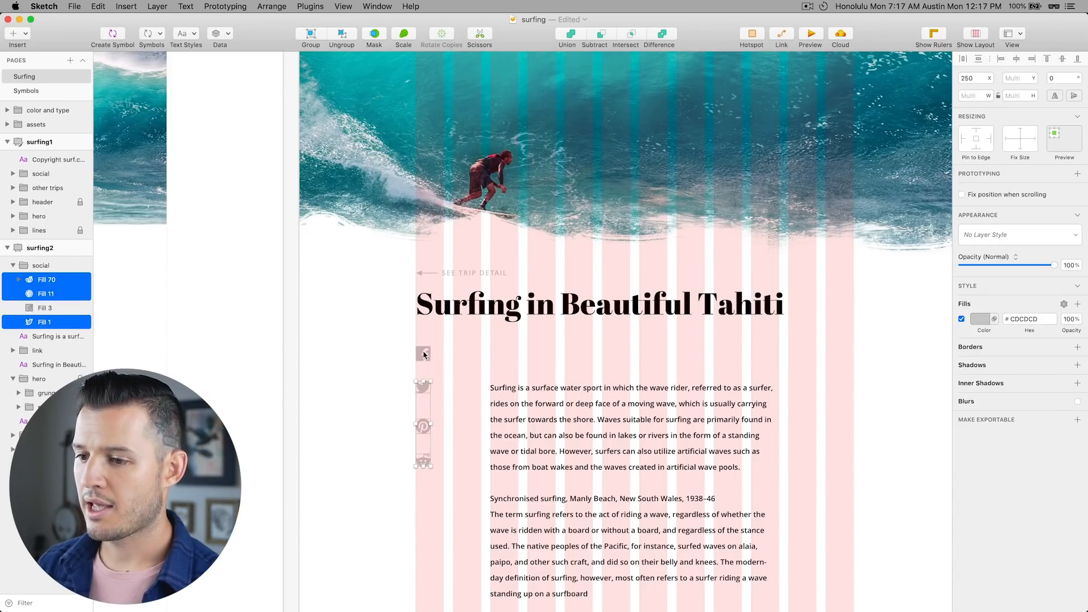
shift+click(424, 354)
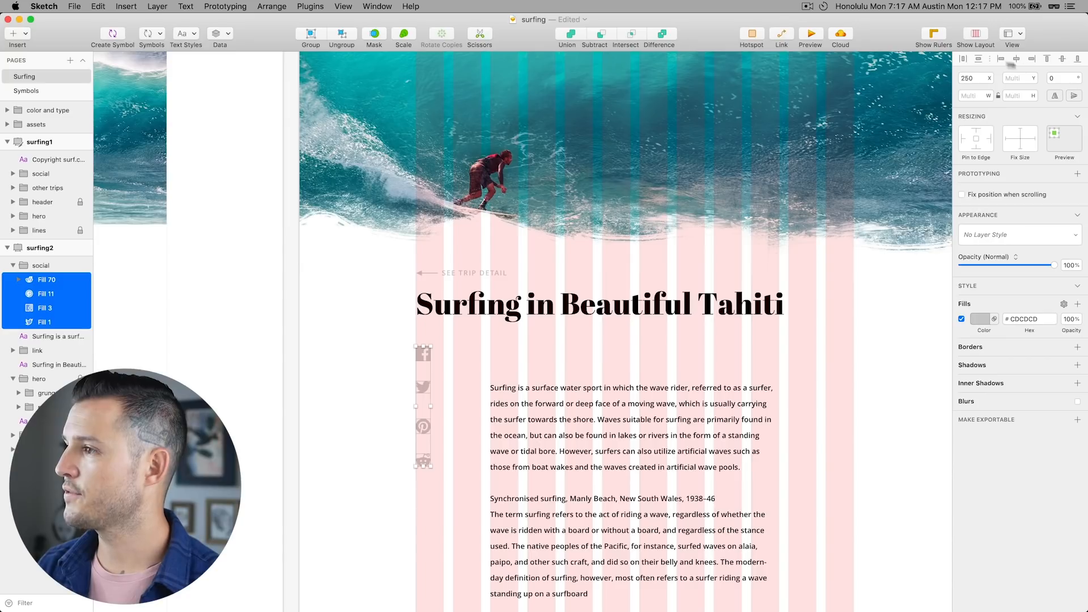
click(979, 60)
click(652, 107)
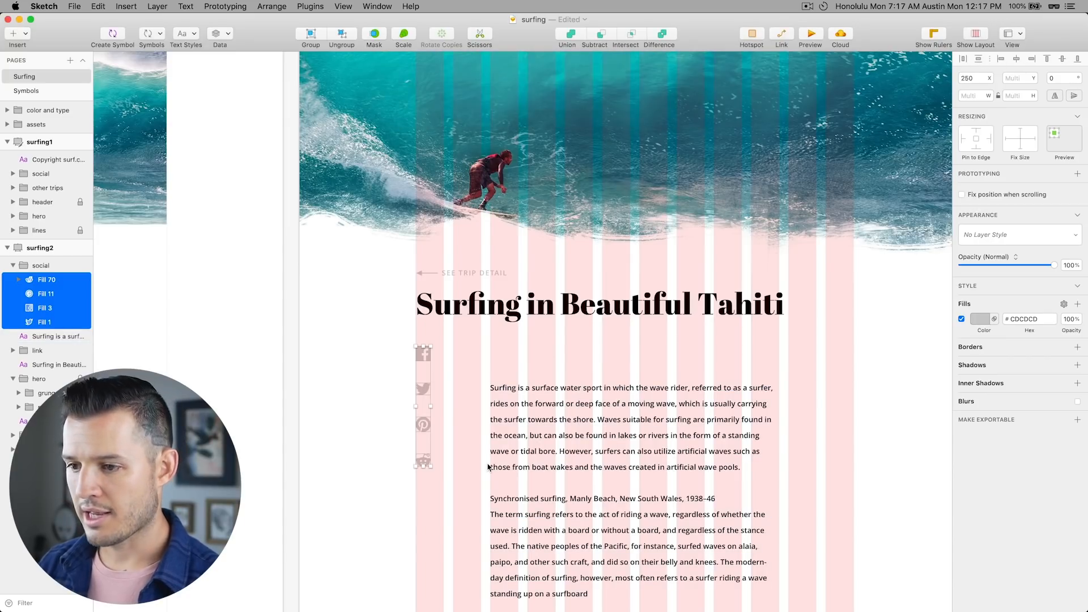
- Raise the body text beneath the headline, lower the social icon column to start beside its second line, and hide the layout grid
drag(420, 352, 421, 359)
drag(527, 400, 528, 375)
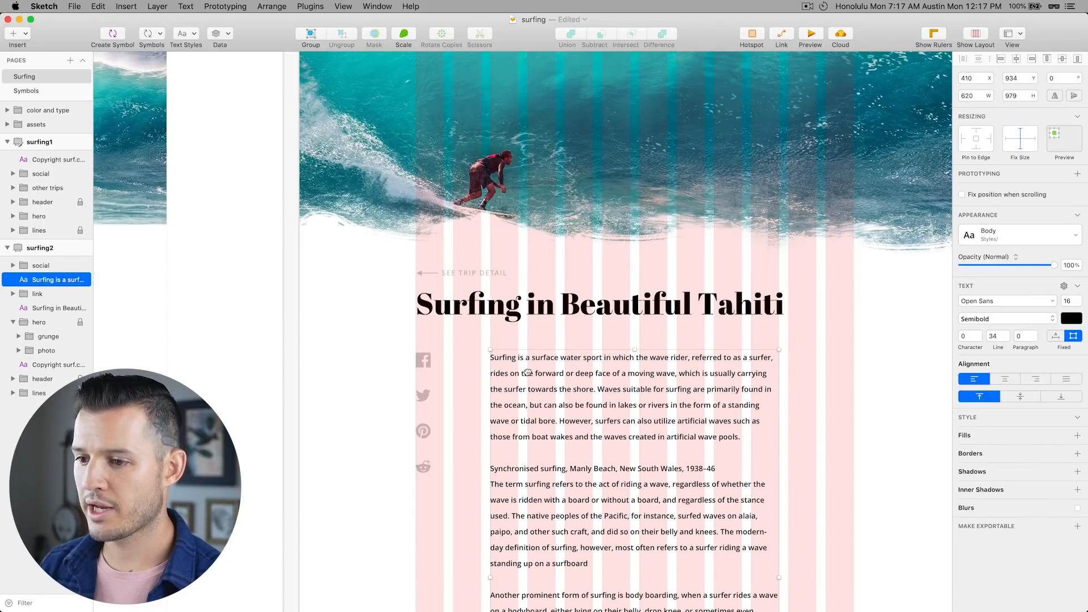
shift+click(421, 362)
mouse_move(420, 362)
mouse_down()
mouse_move(420, 351)
mouse_move(424, 390)
mouse_move(425, 378)
mouse_up()
click(387, 395)
click(372, 374)
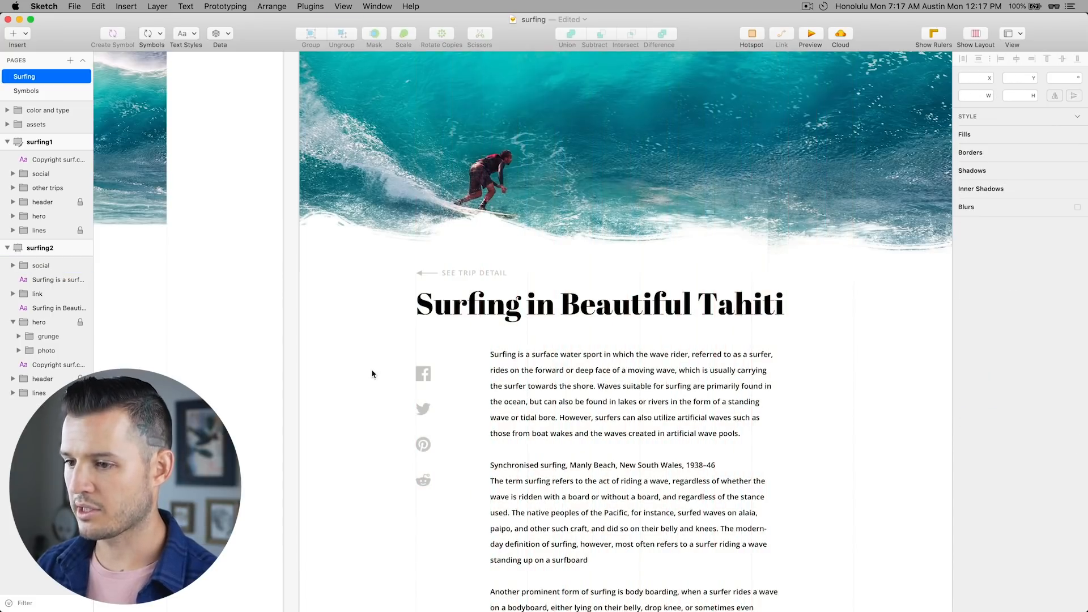
drag(372, 390, 278, 309)
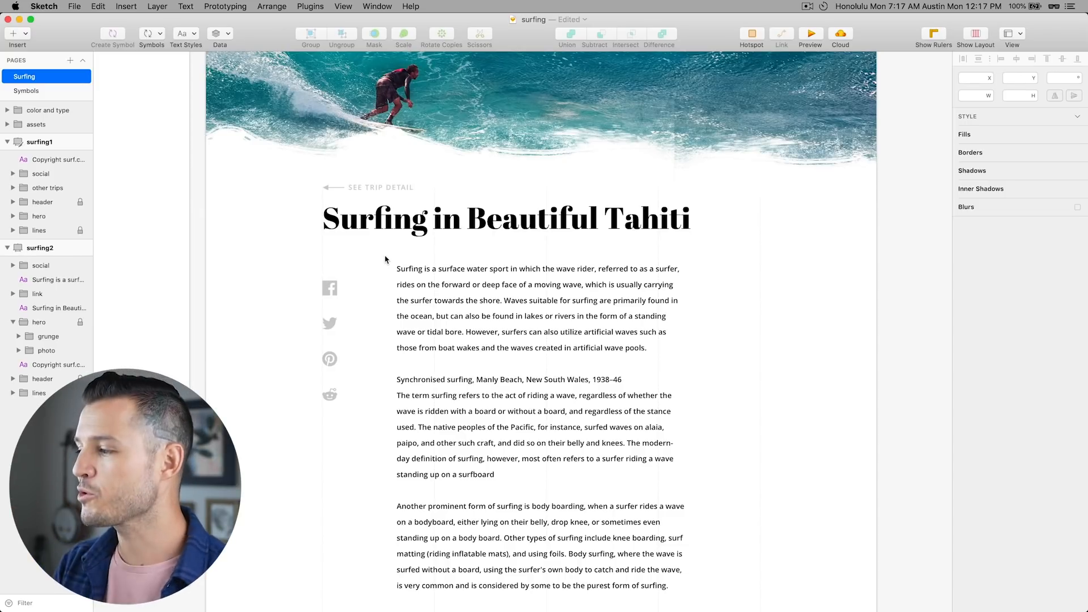
scroll(514, 376, down, 5)
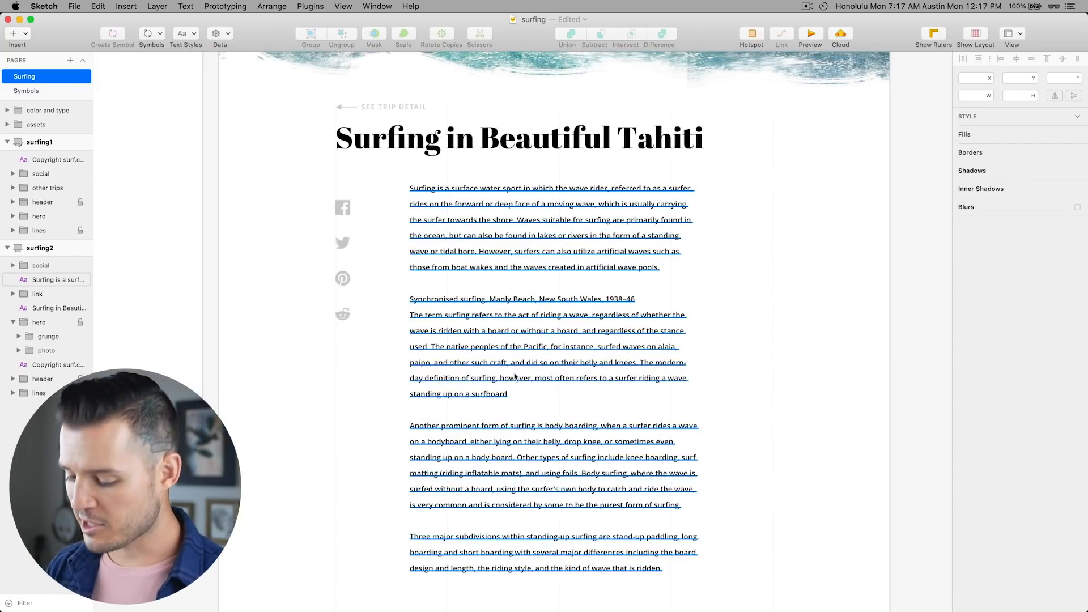
- Open a gap of four blank lines in the body text above the paragraph starting "Another prominent form of surfing"
scroll(514, 376, down, 2)
click(524, 349)
double_click(526, 347)
key(Return)
key(Return)
key(Return)
key(Return)
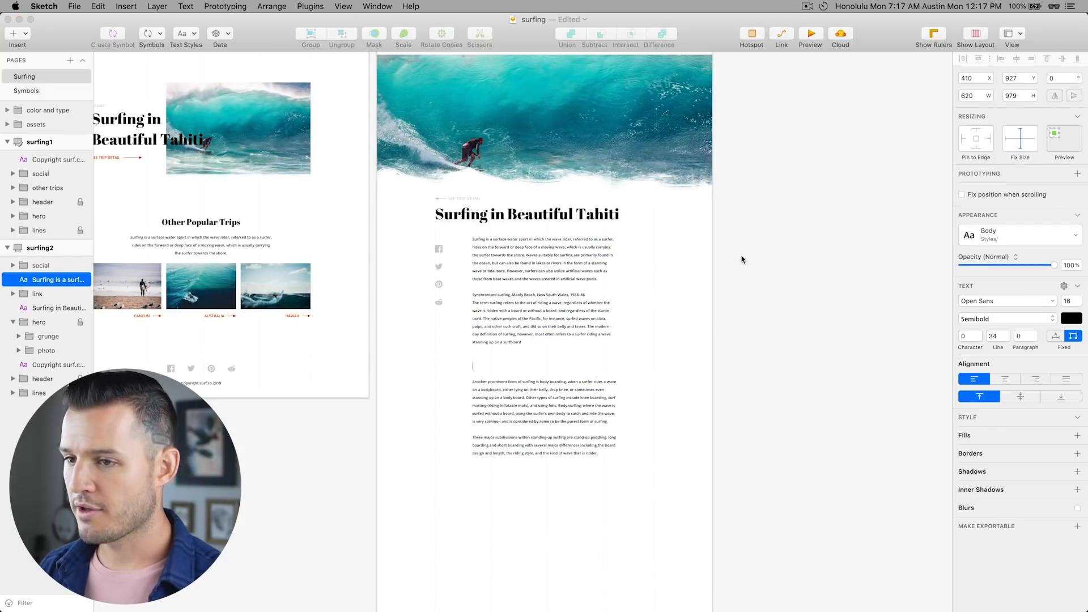
- Copy the blockquote group from the color and type samples into surfing2 and place it in the text gap at X 251
scroll(741, 260, up, 6)
click(203, 106)
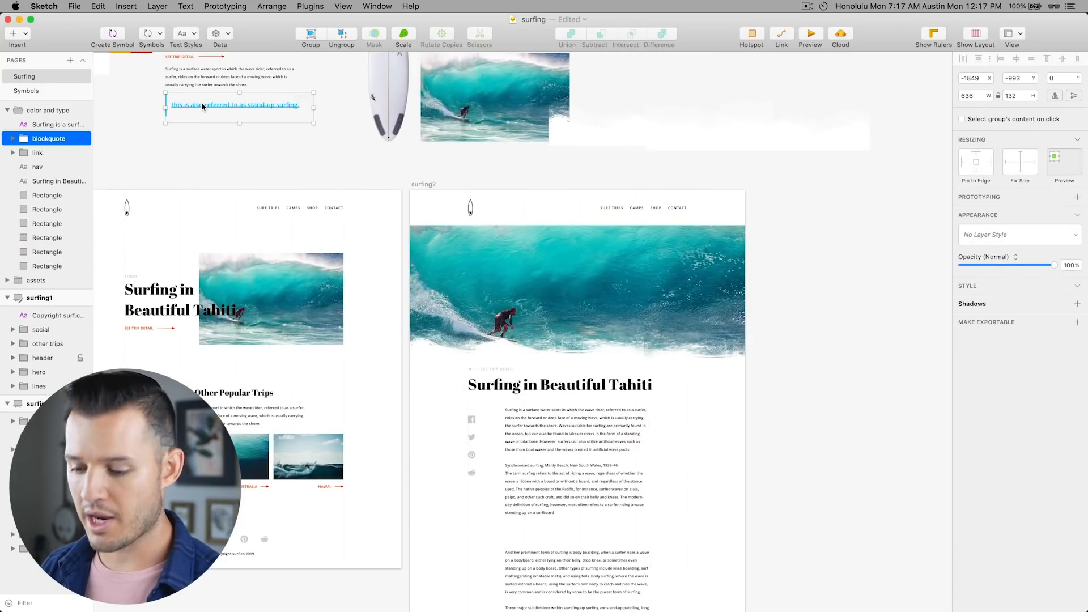
click(617, 407)
key(space)
drag(715, 530, 701, 293)
key(z)
drag(680, 236, 316, 482)
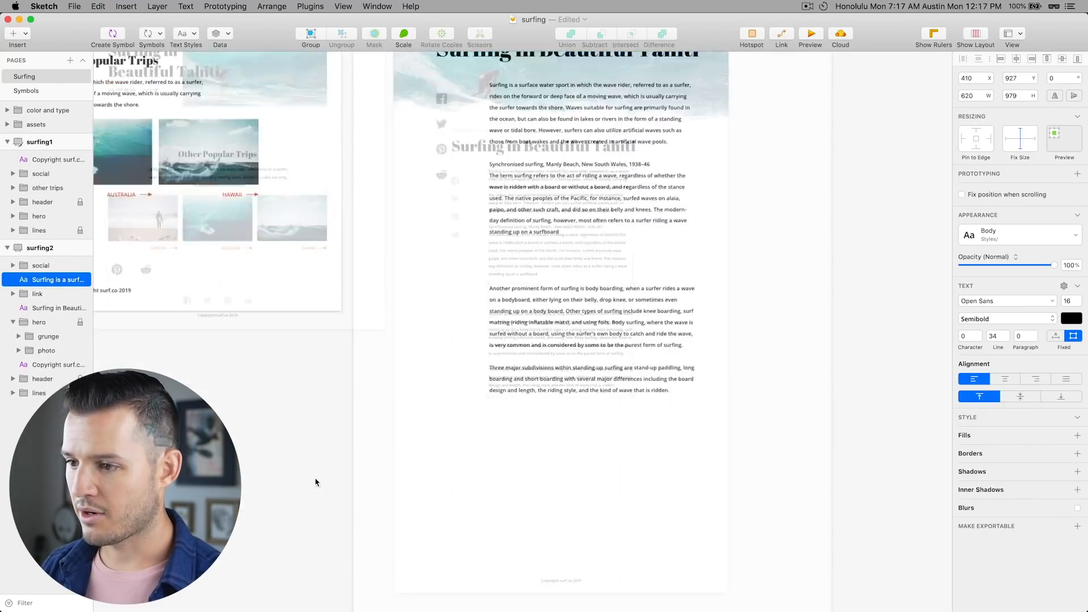
key(super+v)
drag(448, 333, 377, 299)
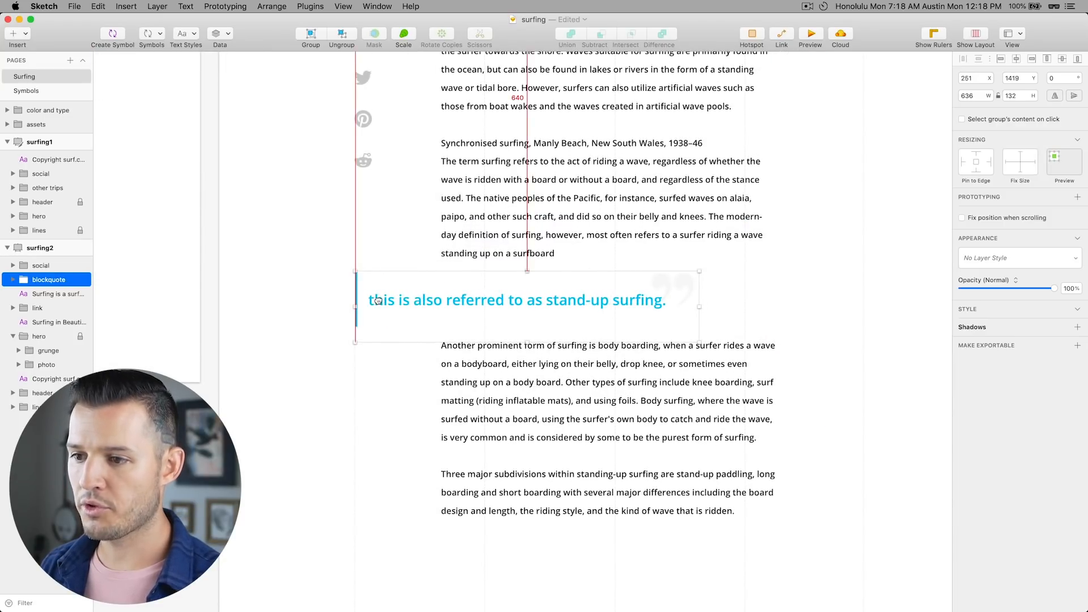
- Add one more blank line before the "Another prominent form of surfing" paragraph, below the blockquote
click(706, 346)
double_click(708, 345)
key(Escape)
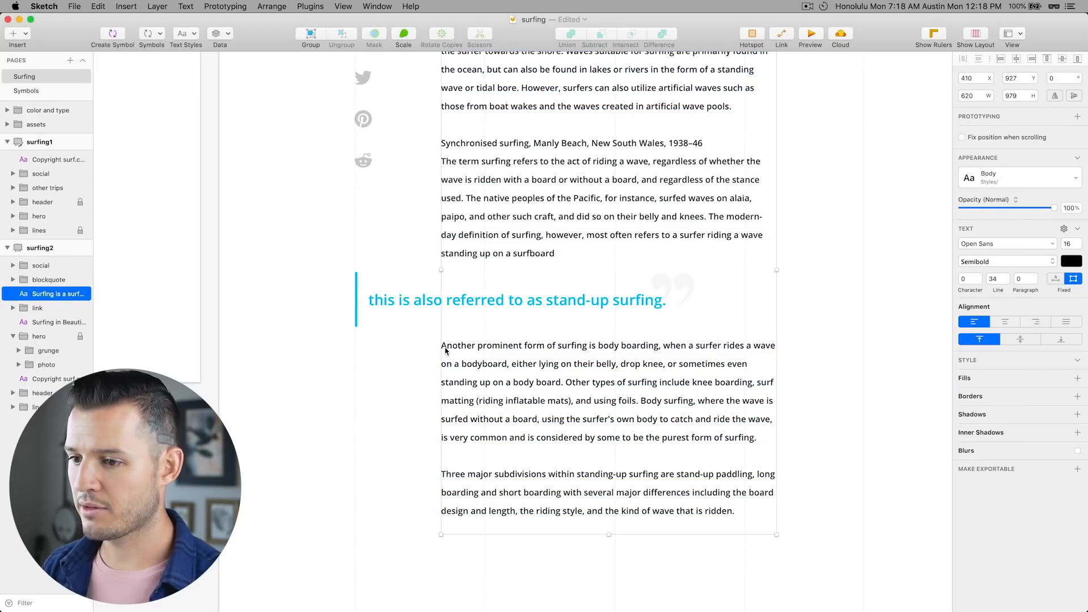
double_click(445, 347)
key(Left)
key(Return)
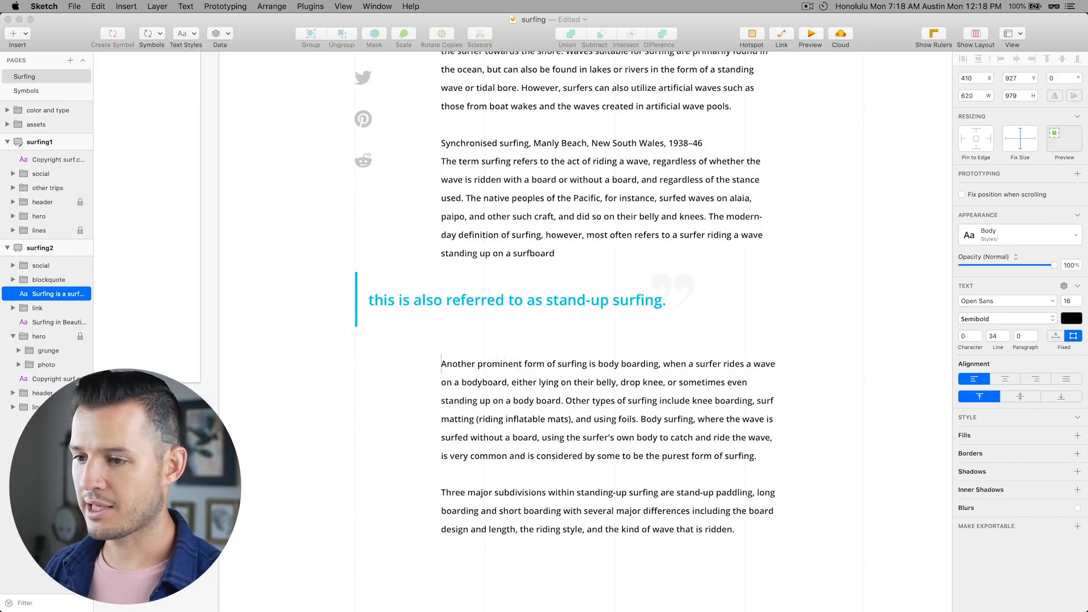
- Shift the blockquote down slightly so it sits vertically centred in the gap between the two paragraphs
click(574, 314)
key(Down)
click(851, 307)
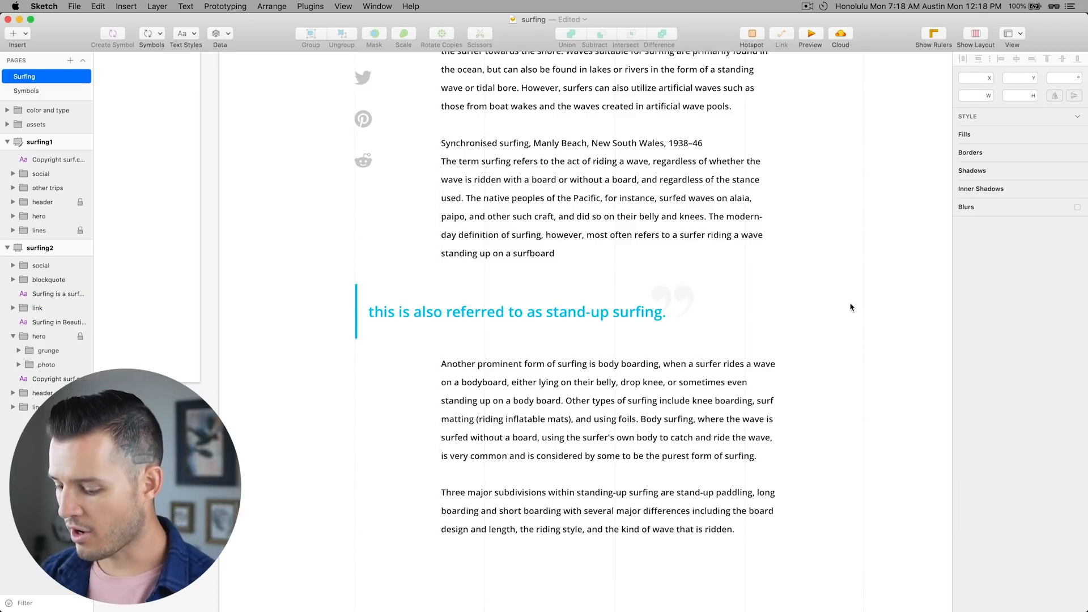
key(super+minus)
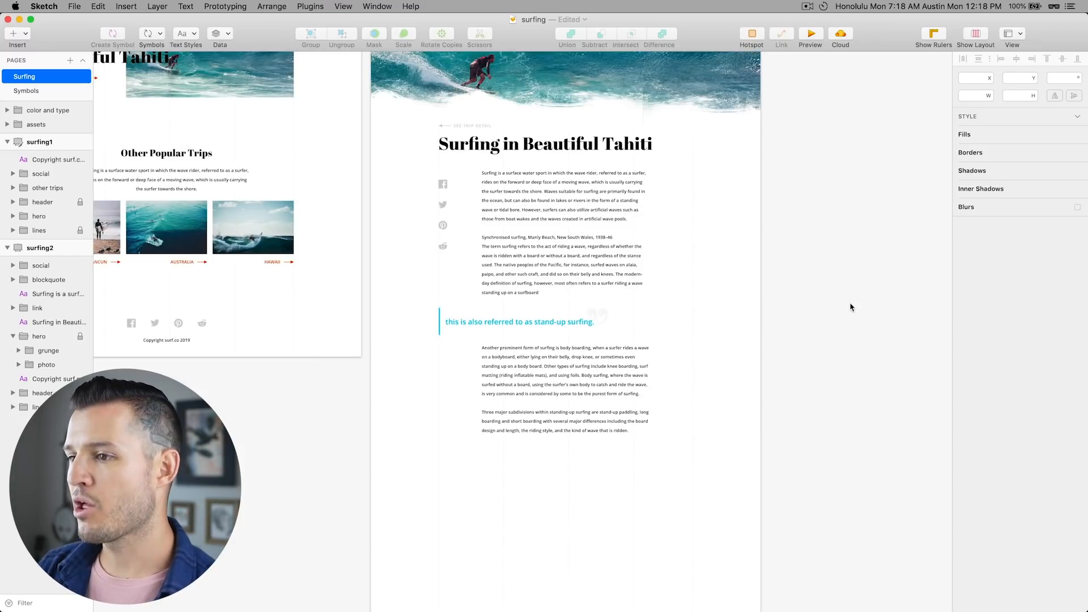
key(super+plus)
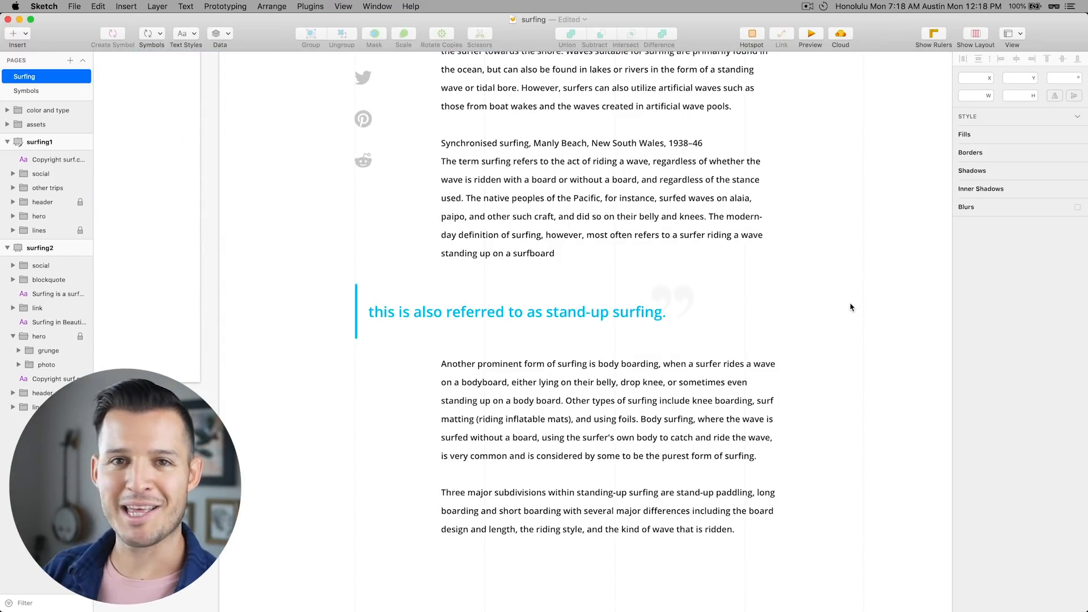
scroll(841, 349, up, 3)
scroll(841, 350, right, 2)
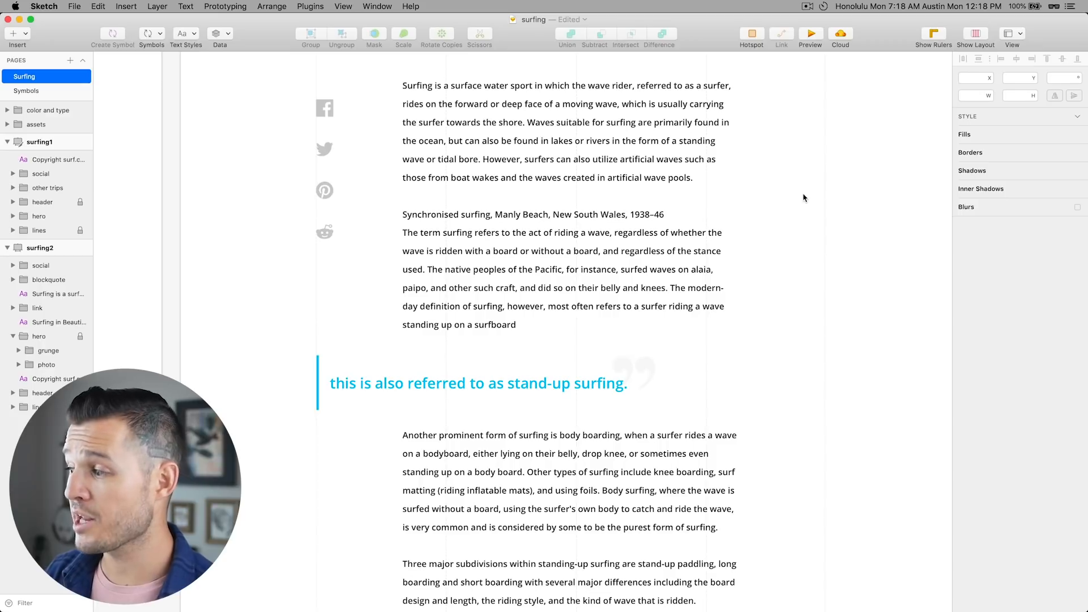
- Copy the middle small photo of the surfer on teal water from the assets and paste it onto the surfing2 artboard
key(super+minus)
drag(804, 198, 819, 488)
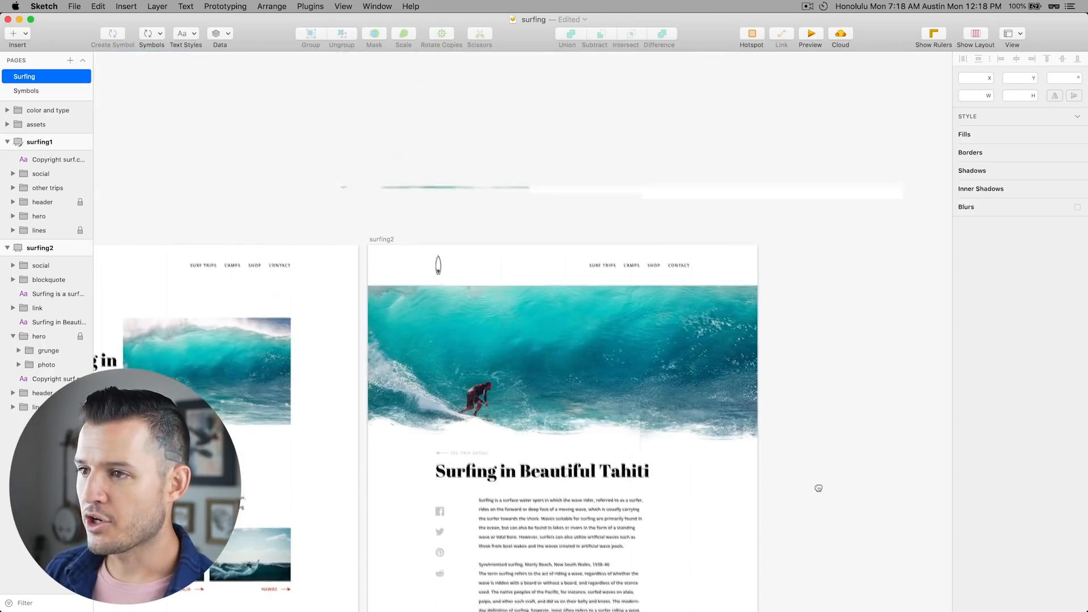
drag(707, 94, 709, 274)
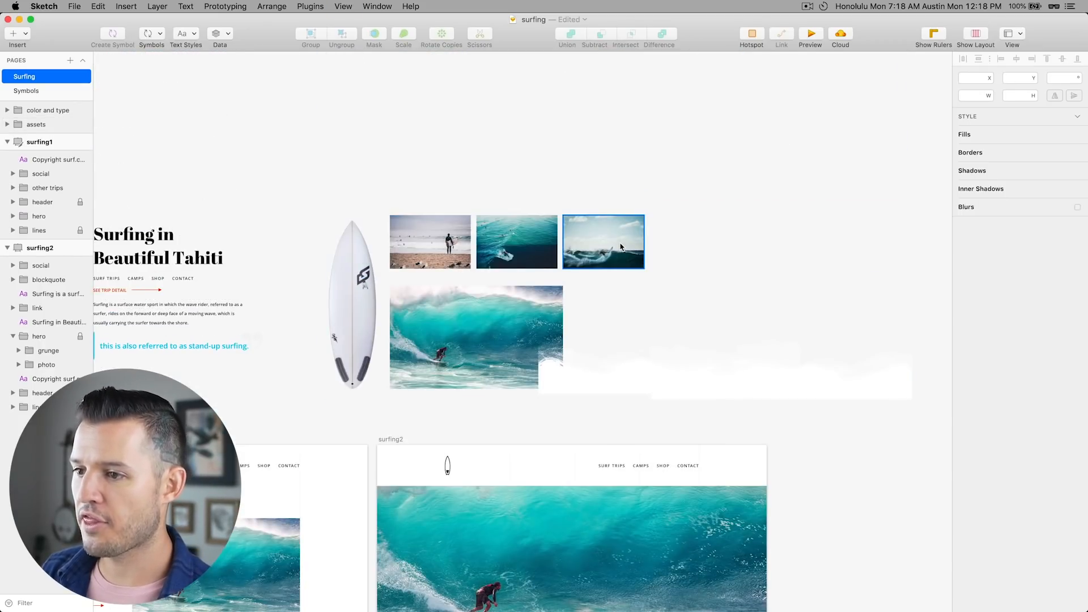
super+click(447, 251)
super+click(533, 234)
click(807, 503)
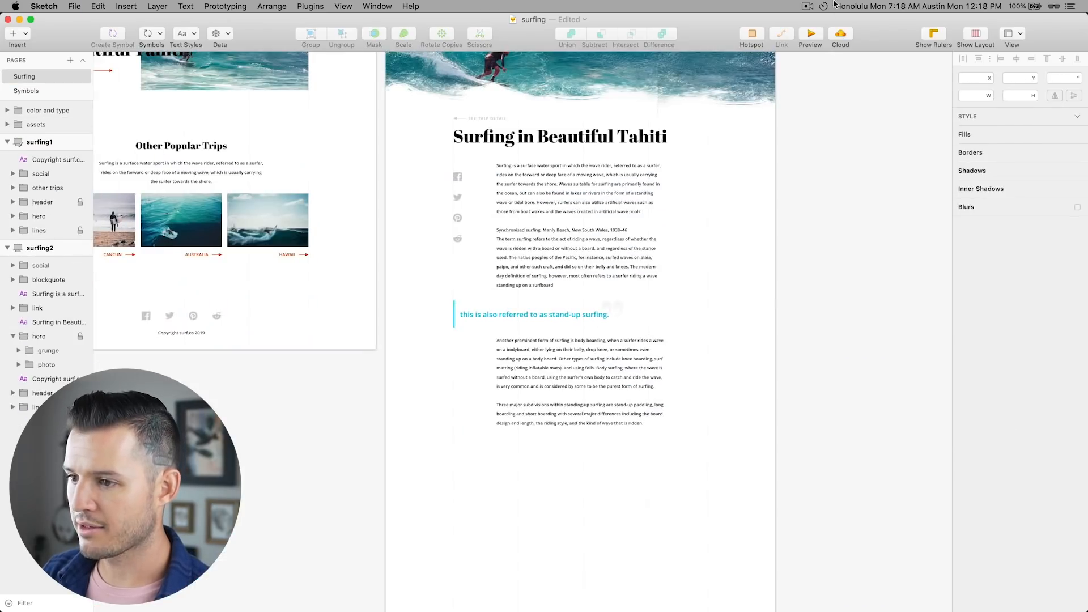
click(585, 413)
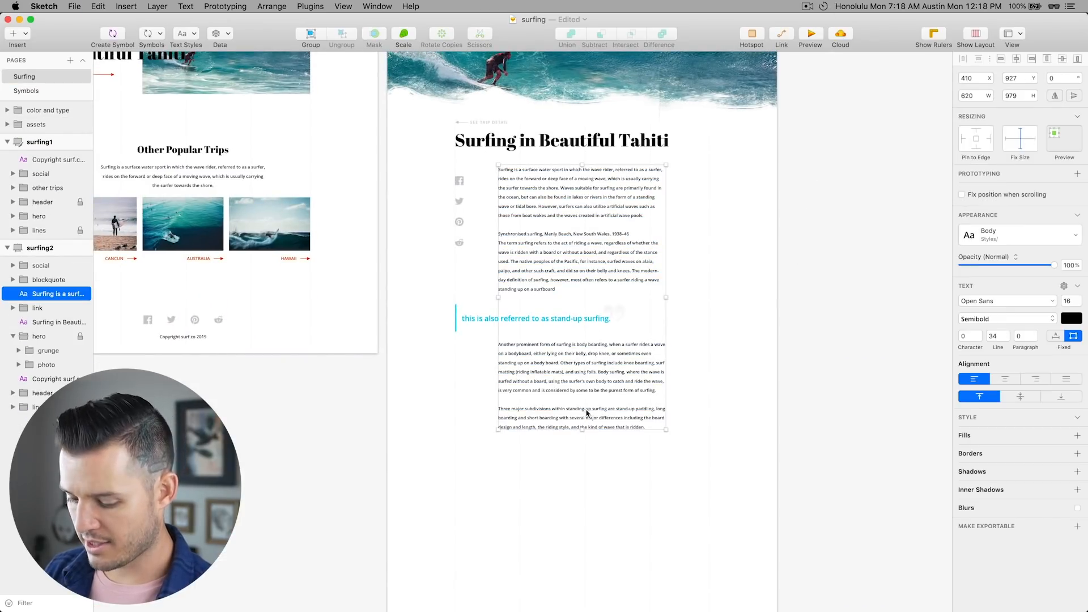
key(super+v)
click(578, 330)
drag(571, 412, 566, 451)
key(super+z)
drag(606, 351, 644, 540)
- Show the layout grid, align the photo to the first column below the body text, and resize it to 779 by 395
key(ctrl+l)
scroll(636, 551, down, 3)
drag(638, 399, 621, 374)
key(super+plus)
drag(608, 322, 522, 327)
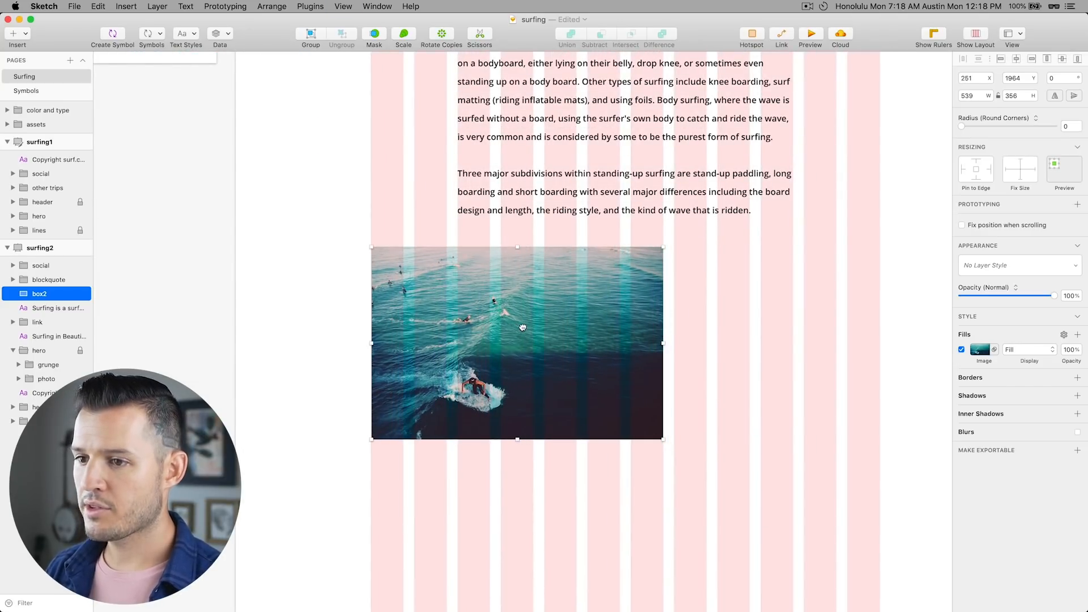
drag(662, 439, 794, 462)
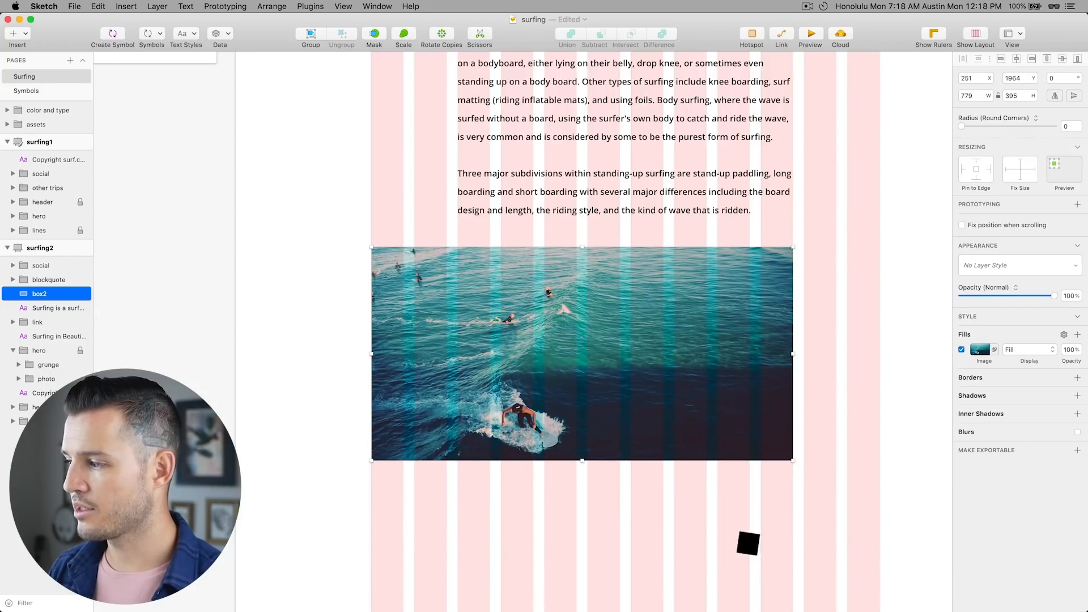
- Shift the photo one column sideways to X 331, Y 1970, and hide the layout grid
drag(607, 311, 649, 313)
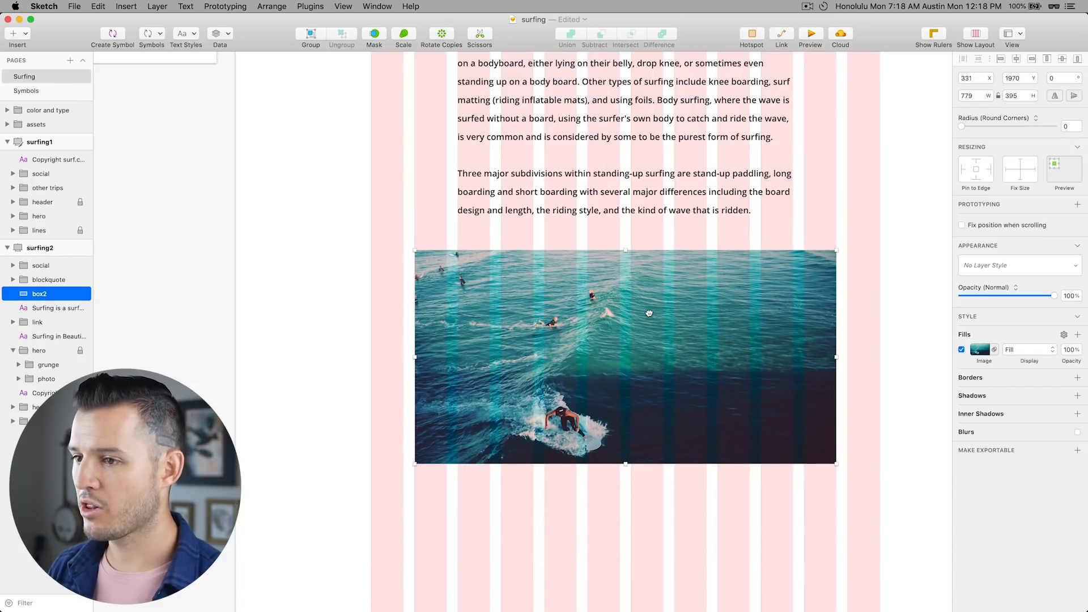
key(ctrl+l)
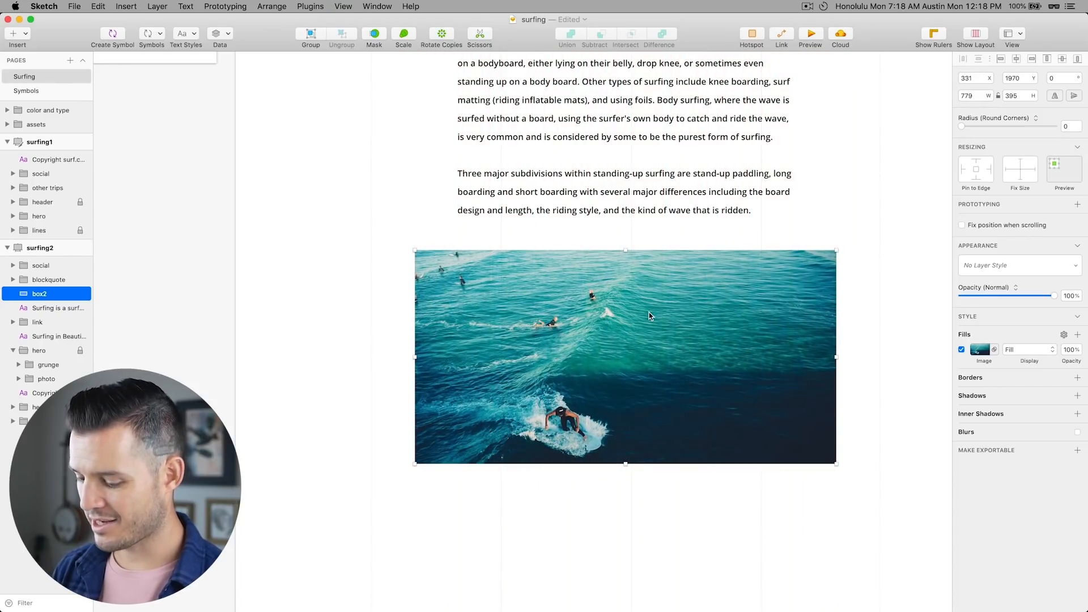
key(super+minus)
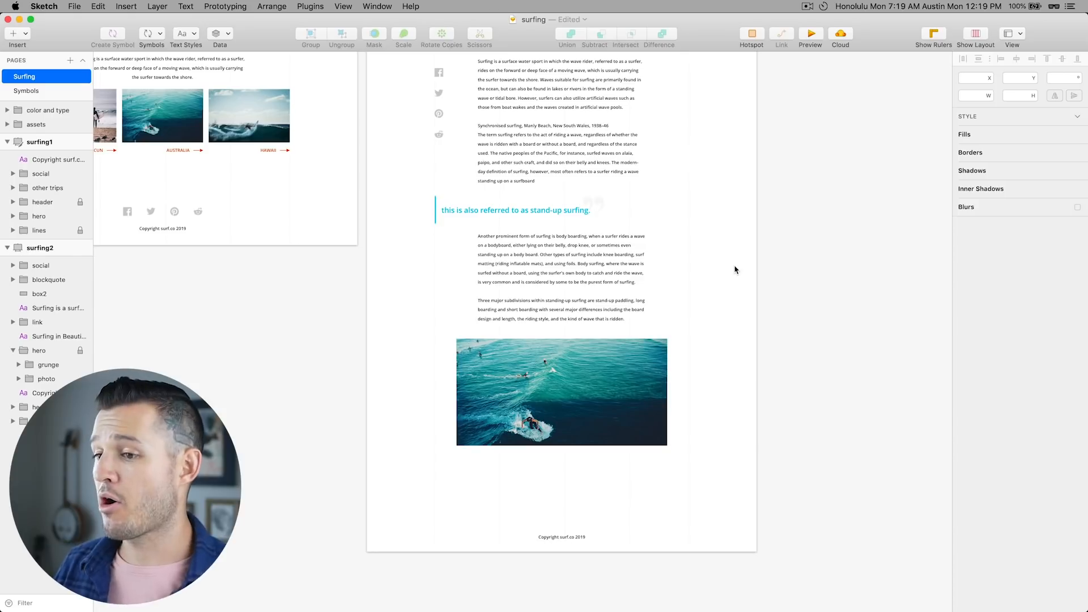
scroll(731, 270, down, 3)
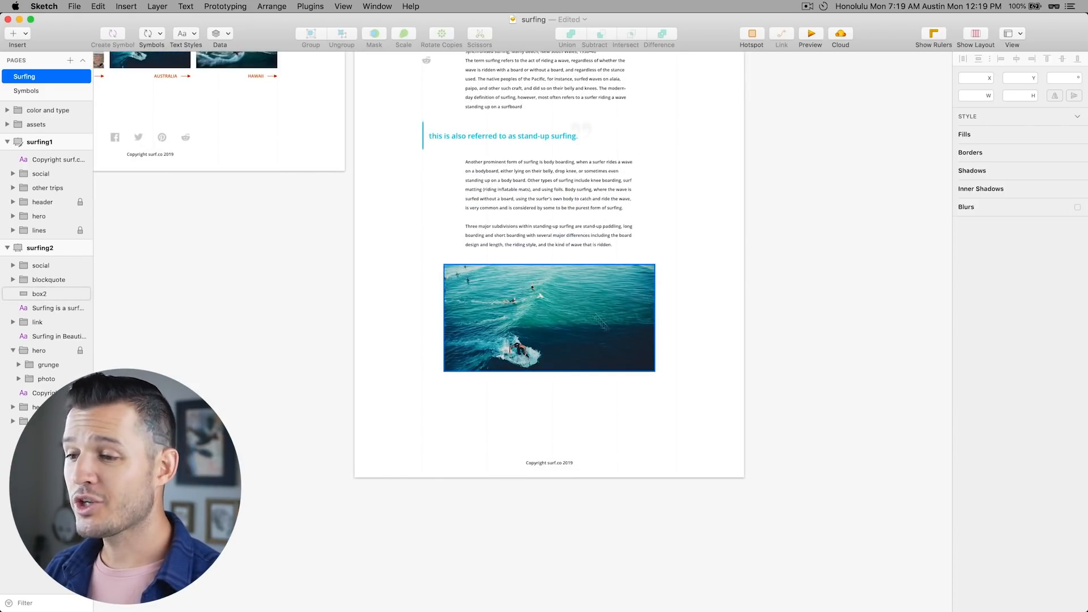
click(558, 226)
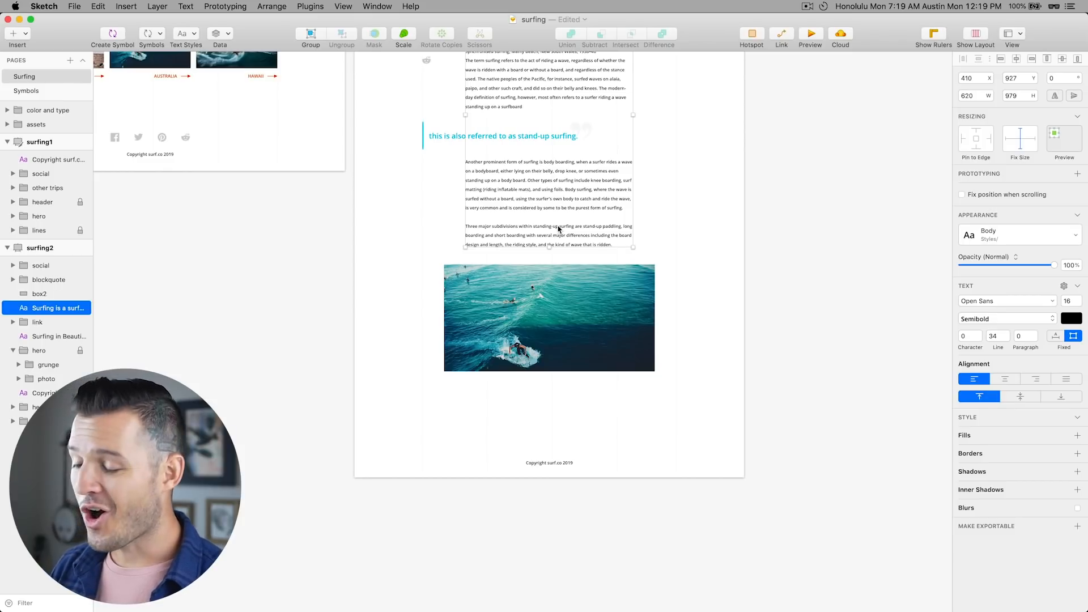
click(727, 215)
- Color the words "The native peoples of the Pacific" in the body text with the red-orange document color as a link
scroll(731, 284, up, 8)
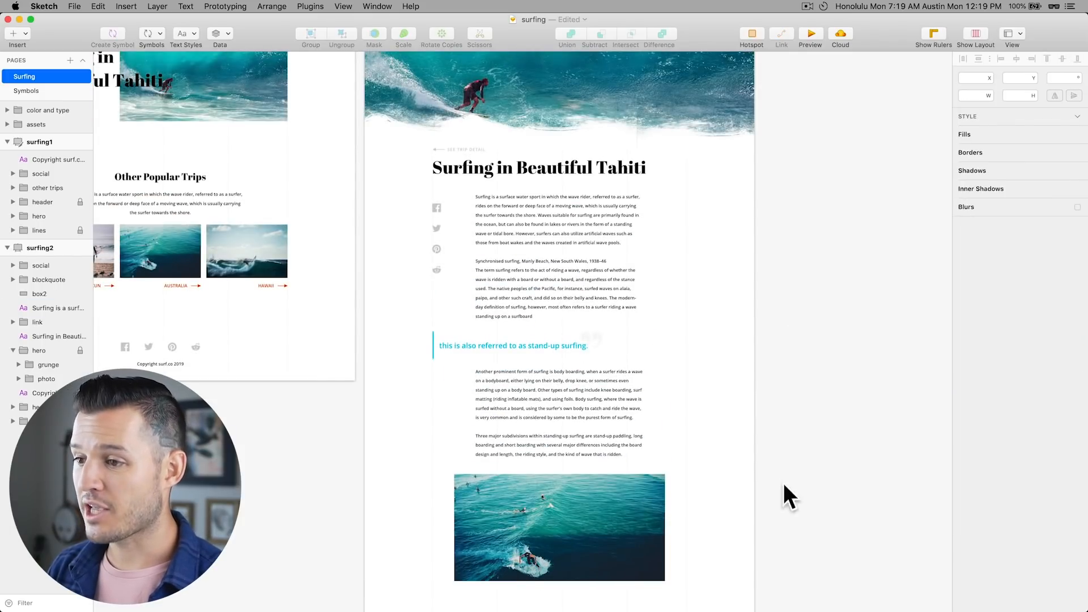
scroll(546, 247, up, 5)
click(546, 244)
double_click(546, 244)
click(497, 238)
drag(356, 236, 483, 239)
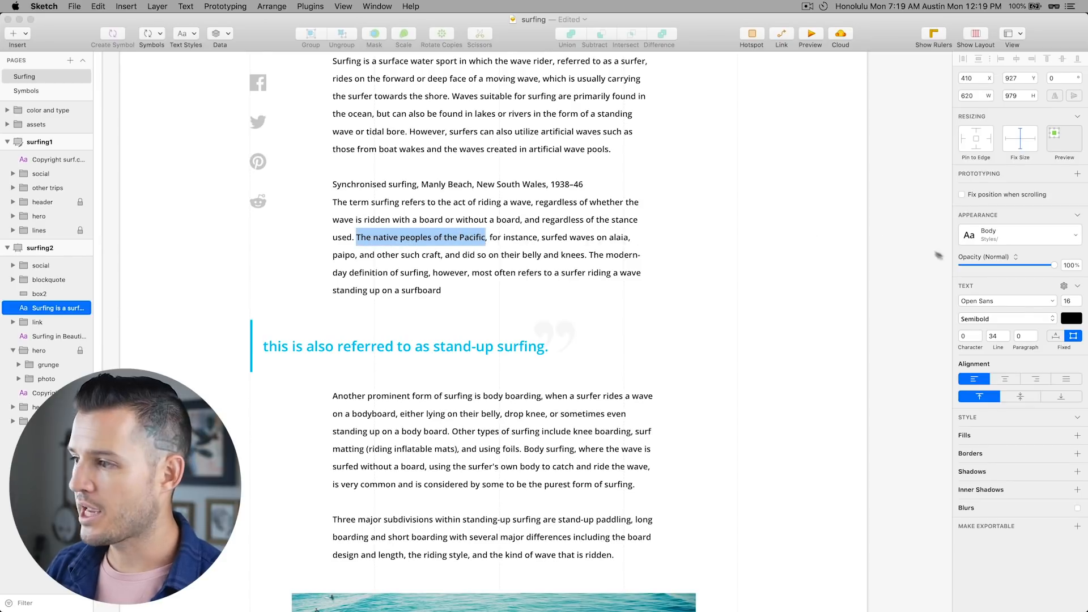
click(1072, 319)
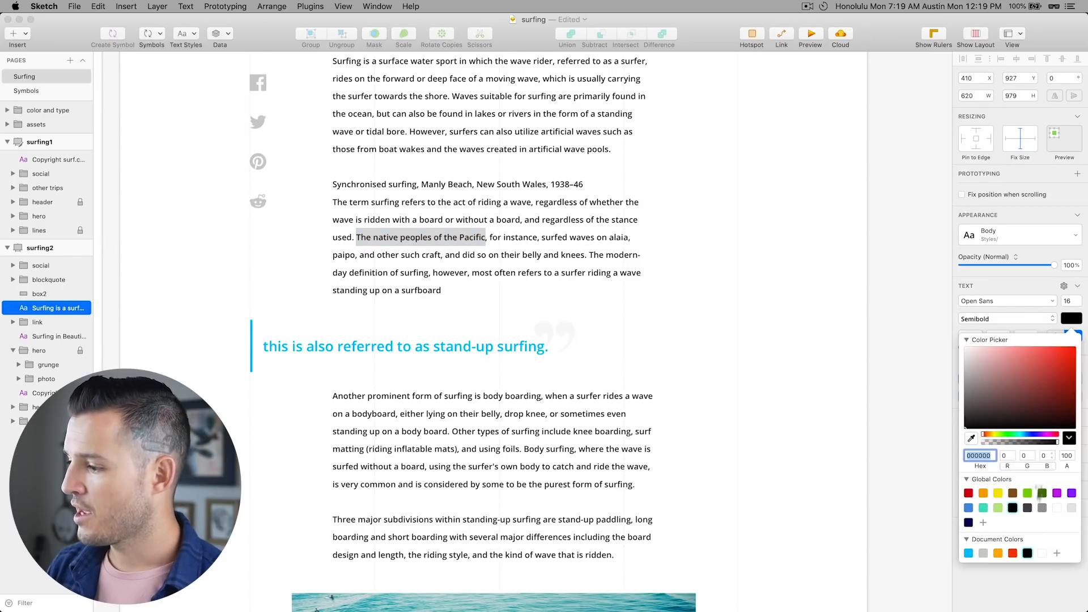
click(1013, 553)
click(802, 417)
click(802, 418)
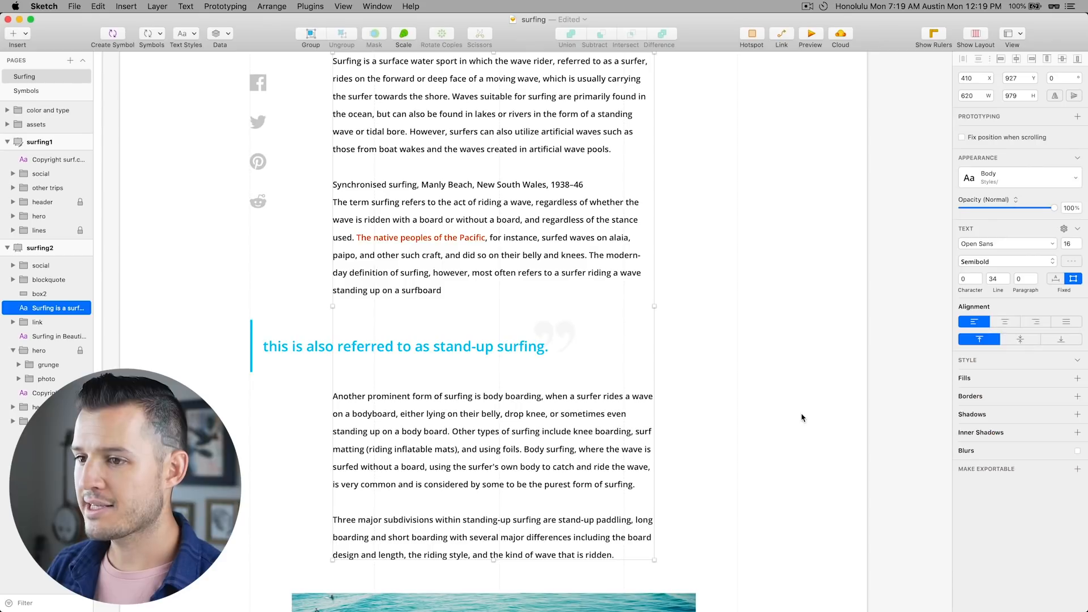
click(802, 418)
click(433, 238)
click(796, 302)
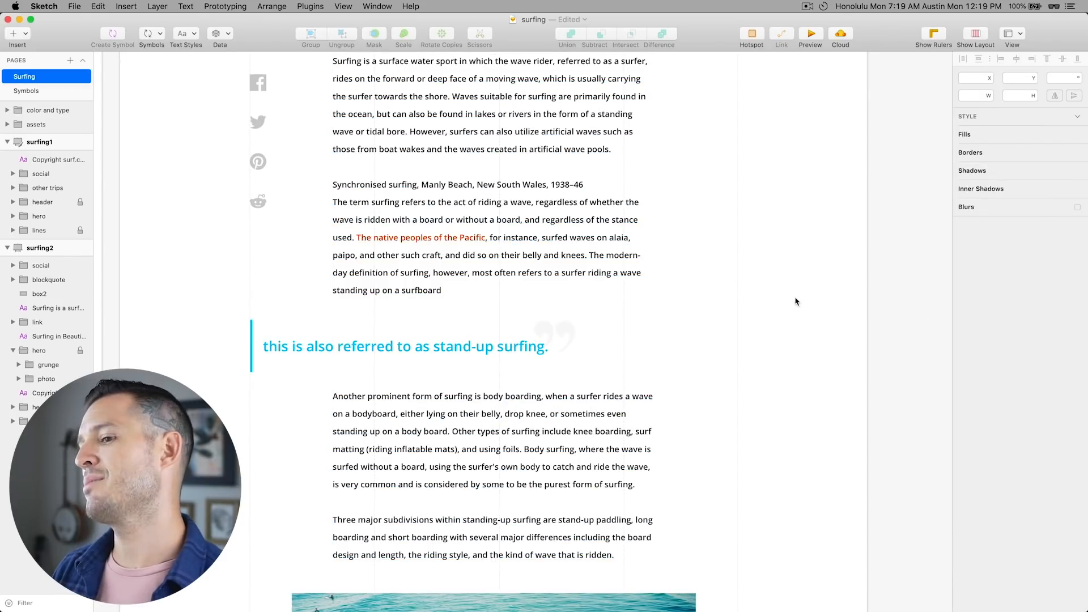
- Color the words "stand-up paddling" in the last paragraph with the same red-orange document color
scroll(792, 422, down, 3)
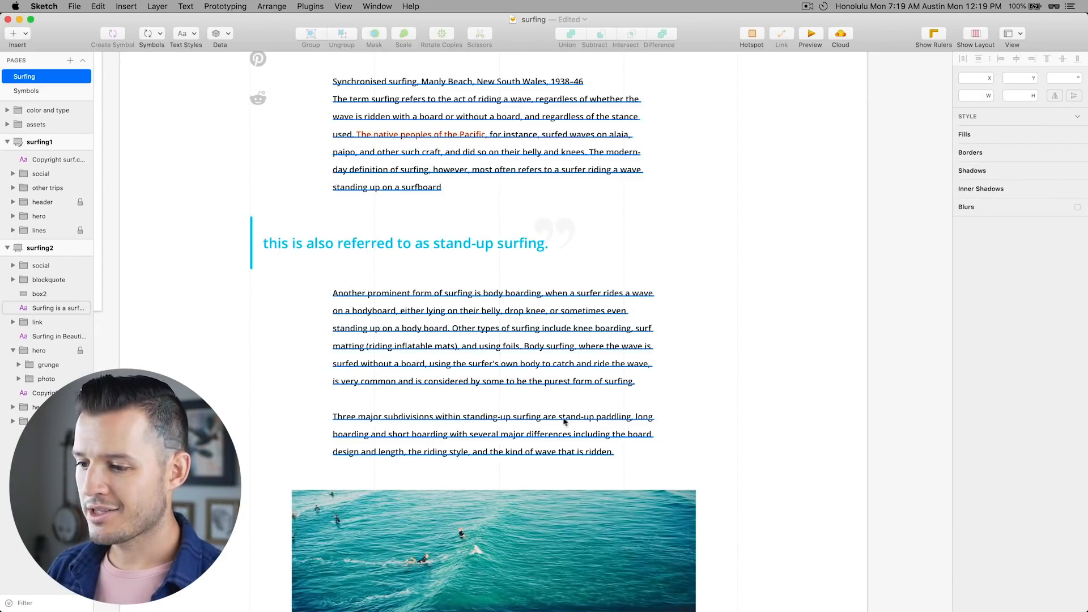
click(562, 421)
double_click(562, 420)
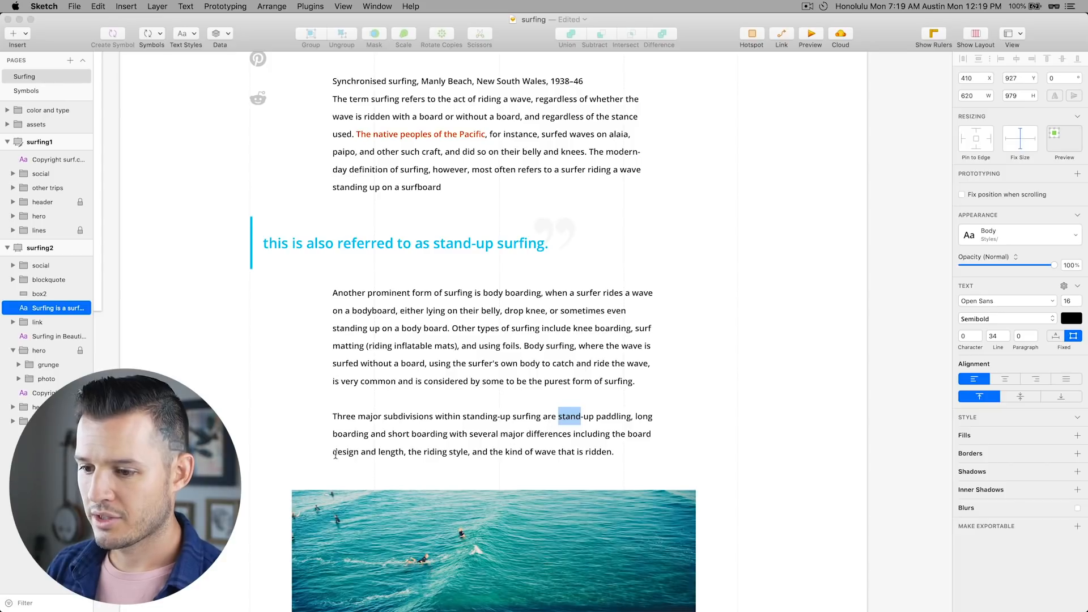
drag(558, 420, 628, 416)
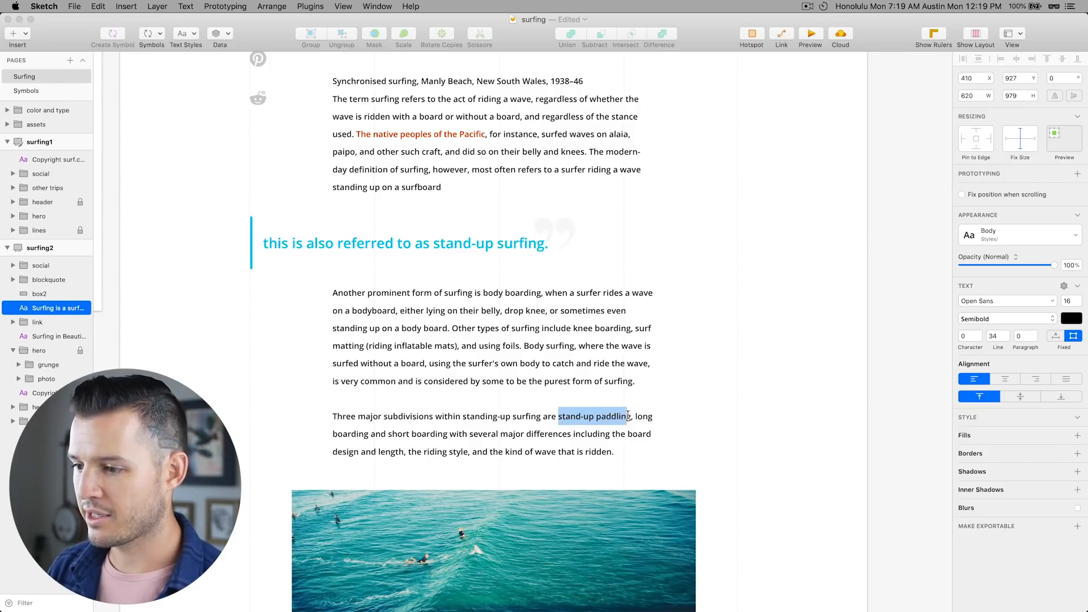
click(1072, 318)
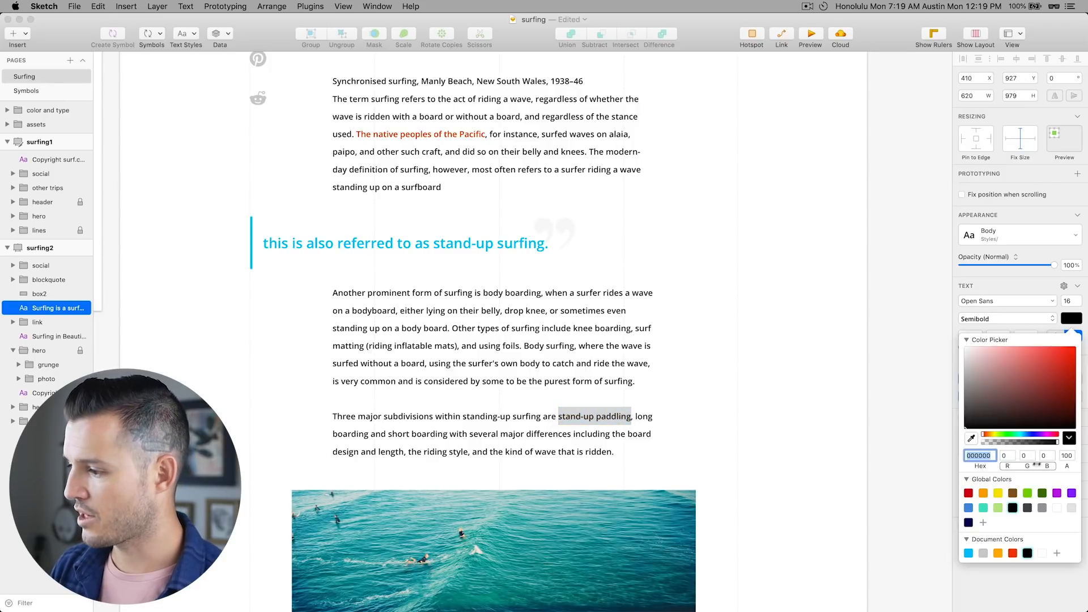
click(1013, 553)
click(782, 415)
- Extend the surfing2 artboard downward to a height of 3316
drag(777, 313, 816, 517)
key(super+minus)
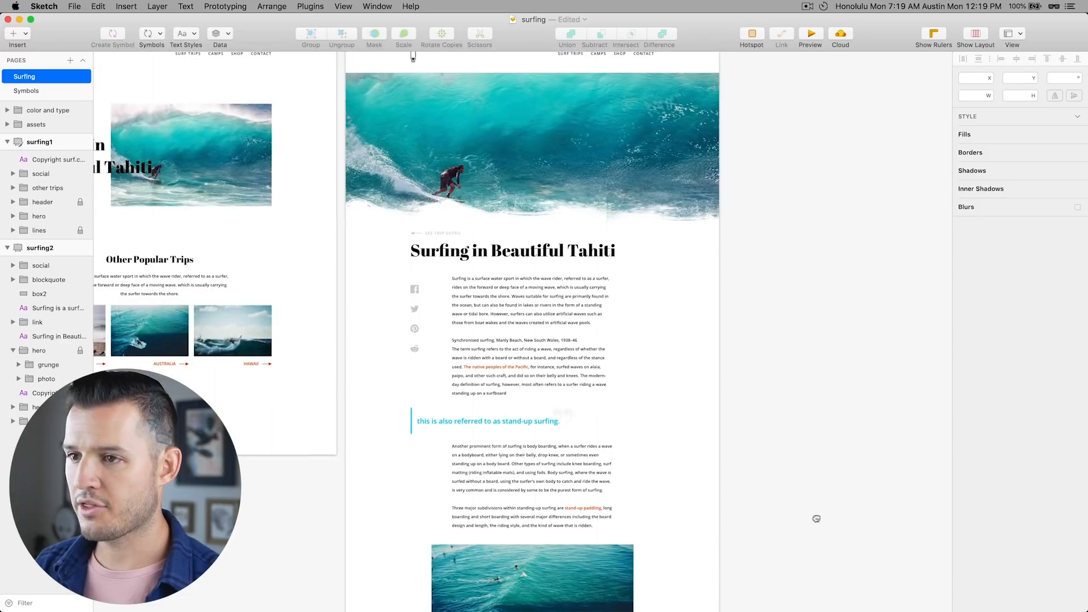
drag(445, 129, 449, 182)
click(364, 80)
scroll(758, 311, down, 6)
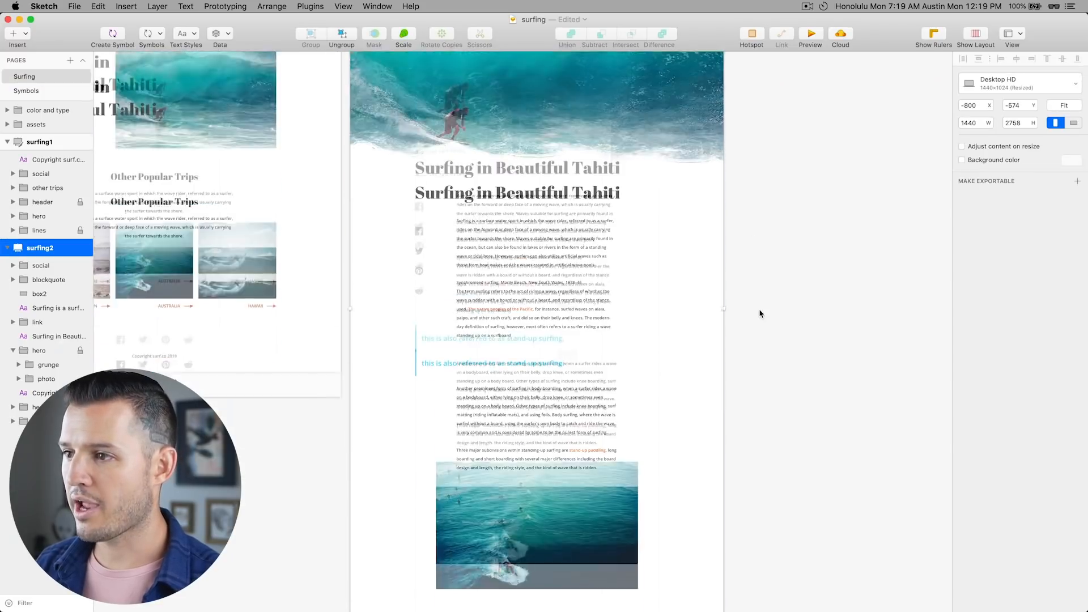
drag(535, 467, 535, 611)
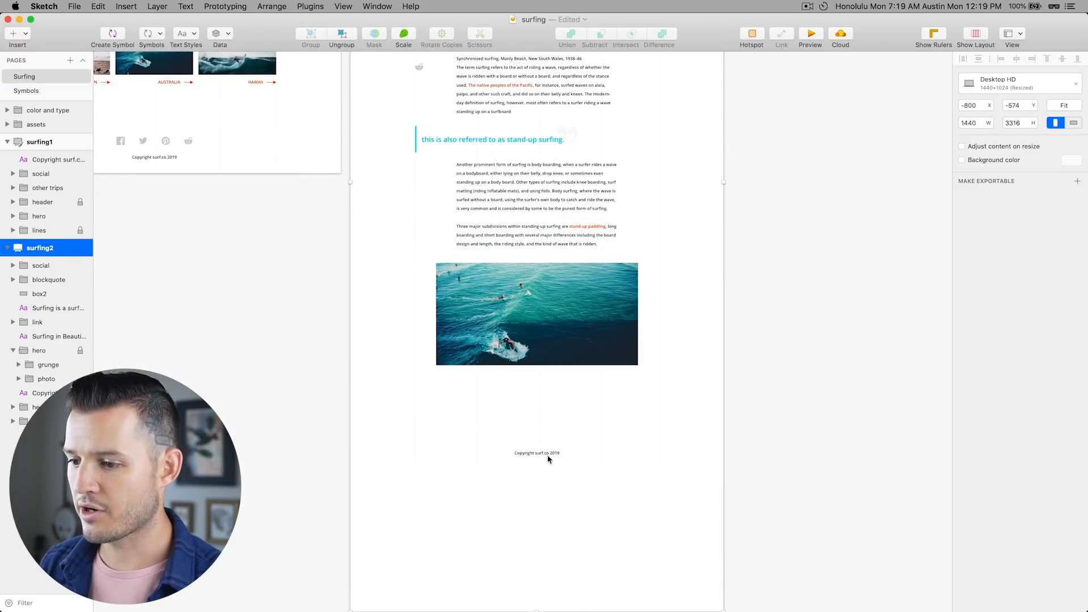
- Move the copyright line down near the lower edge of the surfing2 artboard, at X 634, Y 3223
click(548, 453)
drag(548, 453, 534, 496)
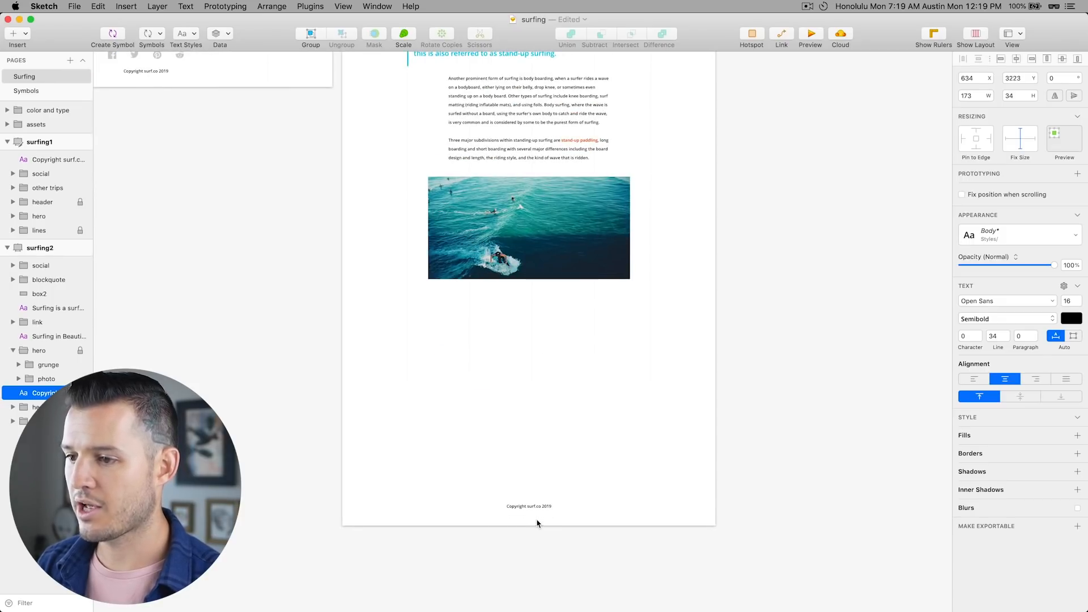
click(617, 347)
- Duplicate the body text below the inline photo, shorten the copy to a height of 489 and move it to Y 2587
scroll(669, 323, up, 2)
click(536, 144)
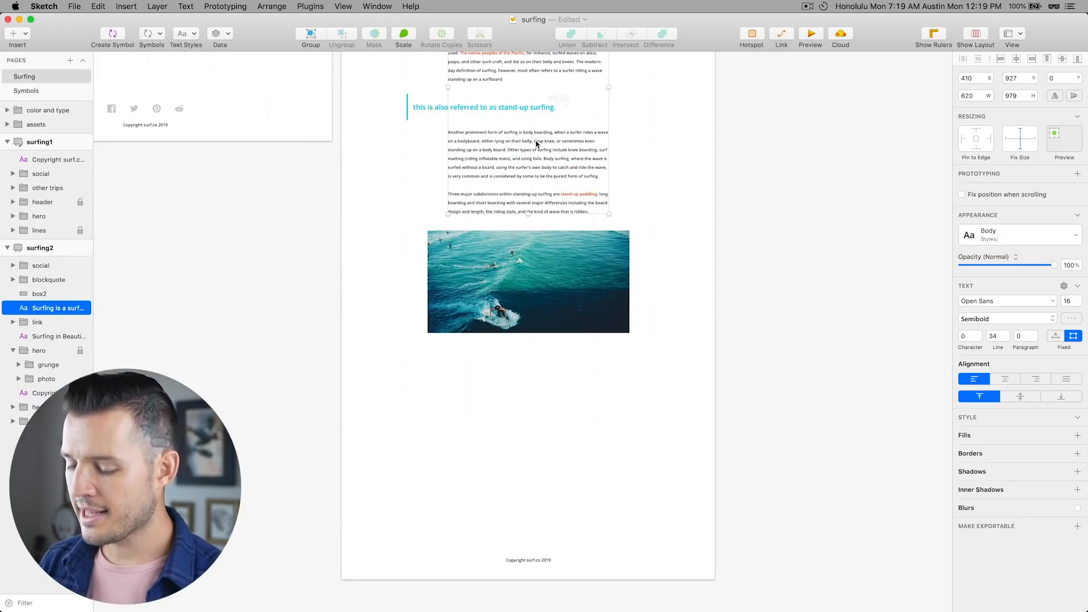
drag(537, 144, 531, 531)
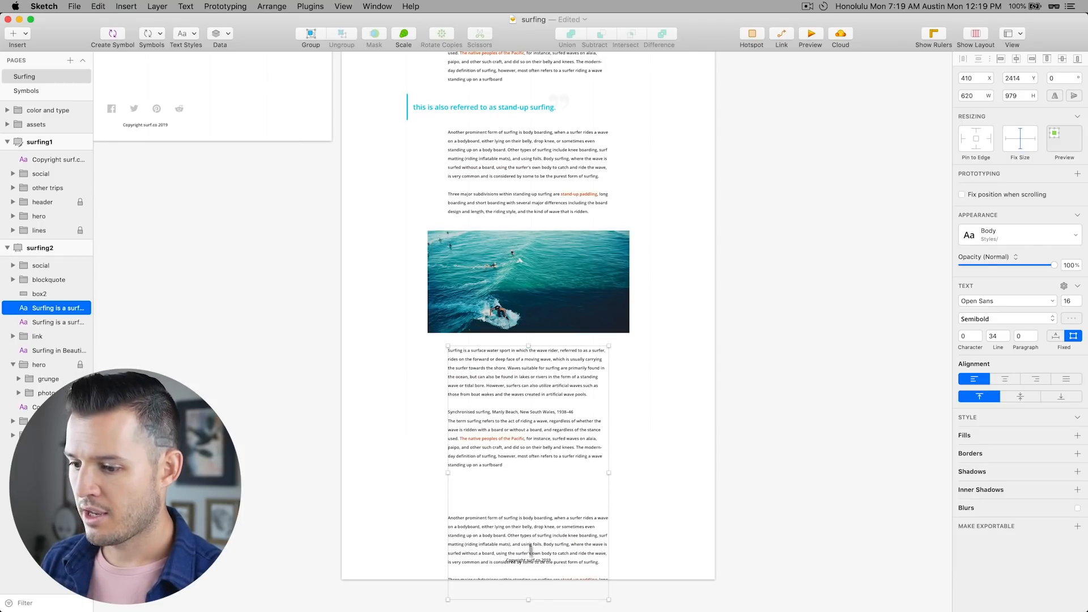
drag(527, 599, 529, 473)
drag(518, 406, 519, 451)
- Copy the "Other Popular Trips" heading from surfing1 and paste it into surfing2 over the inline photo
scroll(519, 452, up, 5)
scroll(519, 452, left, 3)
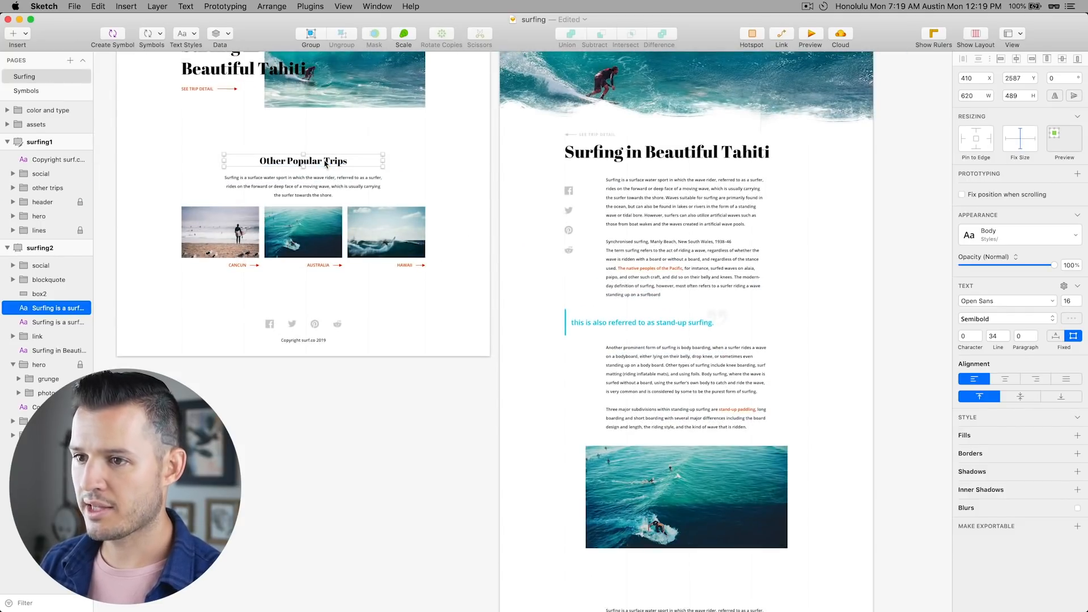
click(374, 161)
key(super+c)
scroll(652, 498, down, 5)
click(530, 418)
key(super+v)
- Move the pasted "Other Popular Trips" heading down to Y 2513, just above the second text block, and left-align its text
key(shift+Down)
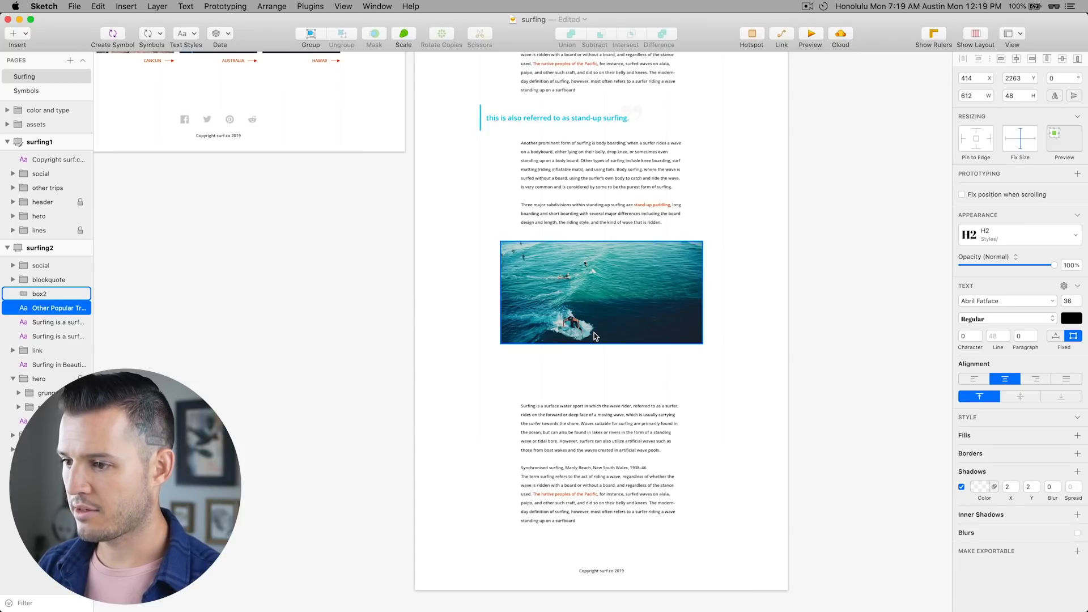
key(shift+Down)
key(shift+Down)
key(shift+Down)
key(shift+Down)
key(shift+Down)
key(shift+Down)
key(shift+Down)
key(shift+Down)
key(shift+Down)
key(shift+Down)
key(shift+Down)
key(shift+Down)
key(shift+Down)
key(shift+Down)
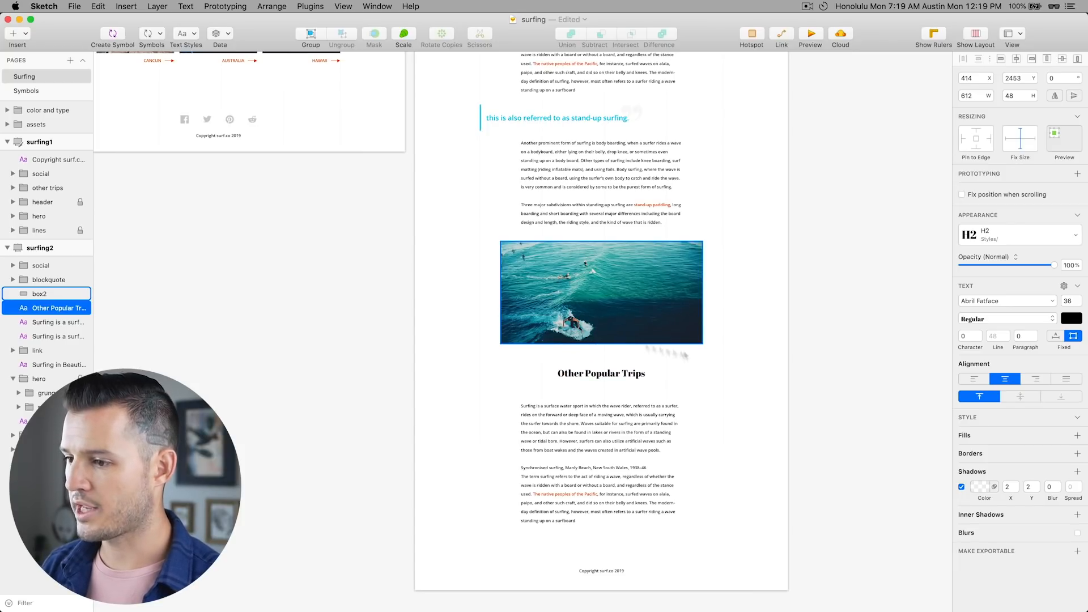
mouse_move(780, 293)
mouse_down()
mouse_move(774, 490)
mouse_move(763, 293)
mouse_up()
drag(599, 378, 600, 393)
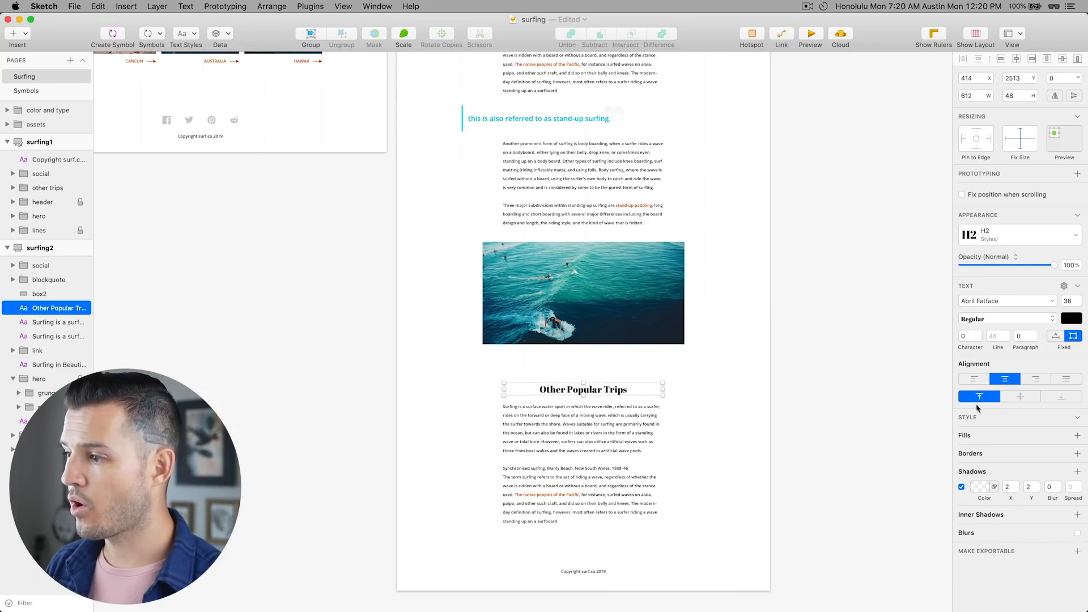
click(975, 379)
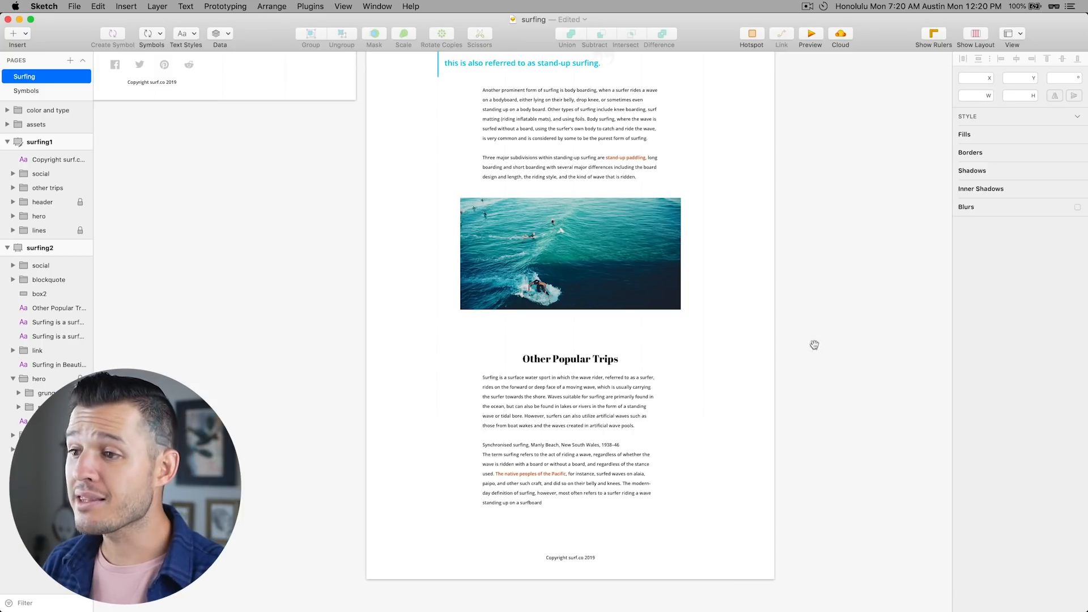
- Move the heading and the second text block up together, leaving a gap of 103 below the inline photo
drag(814, 345, 815, 377)
click(649, 425)
shift+click(571, 391)
drag(571, 391, 571, 378)
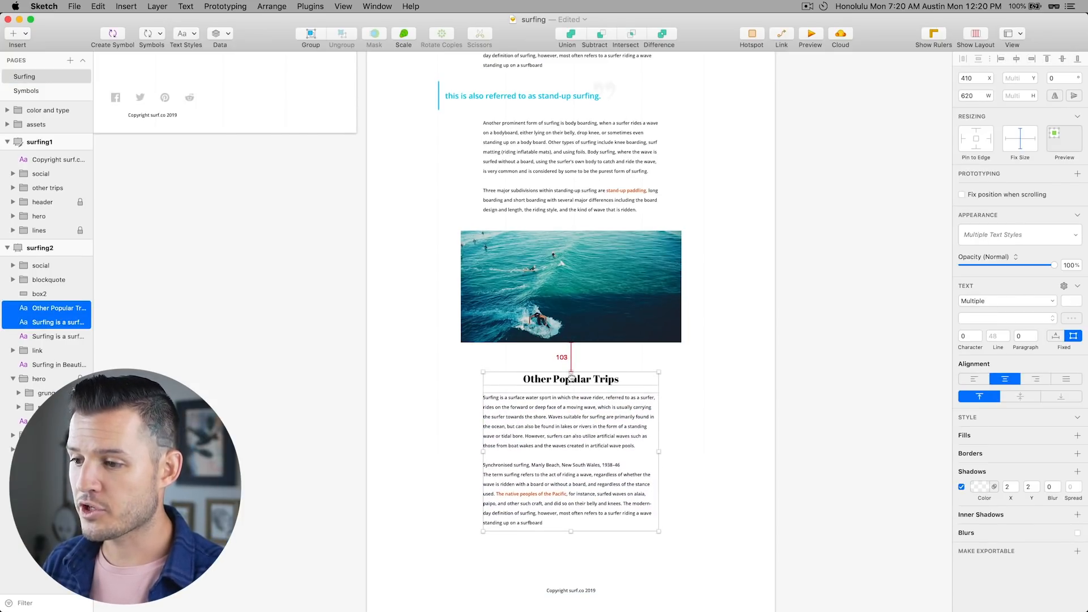
click(859, 384)
- Copy the white surfboard image from the assets above the artboards and paste it over the first body text in surfing2
drag(799, 334, 794, 279)
click(578, 345)
drag(762, 227, 709, 513)
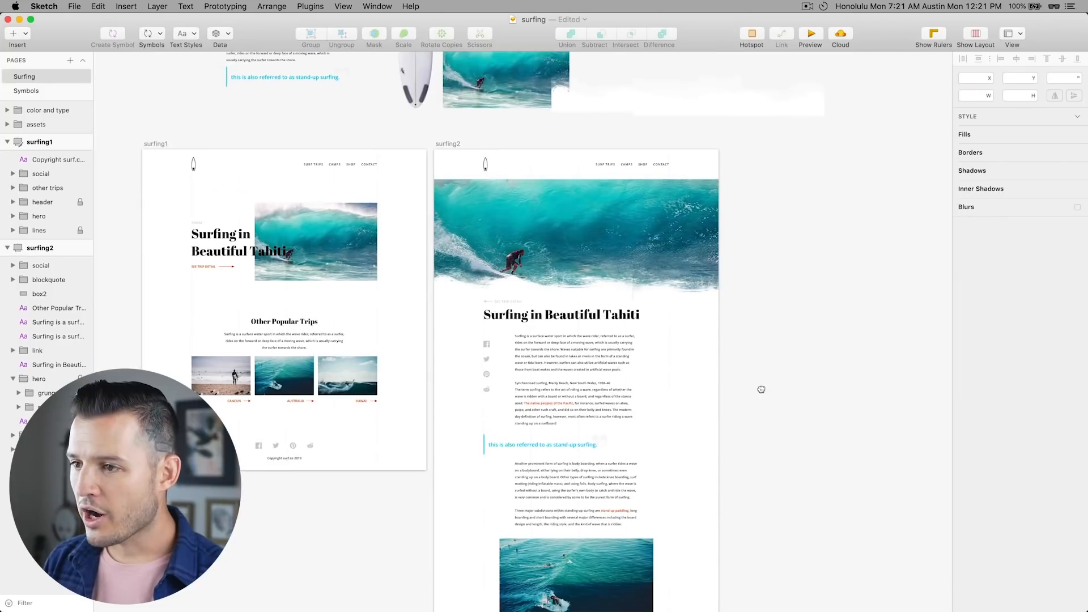
click(354, 153)
click(763, 519)
drag(764, 520, 779, 266)
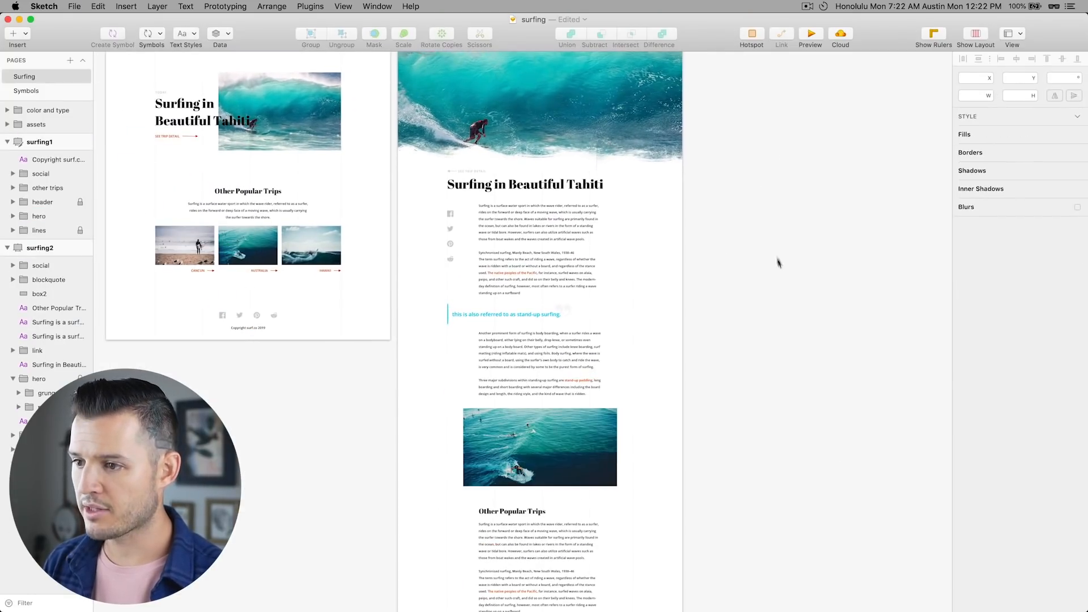
drag(389, 439, 391, 436)
click(478, 232)
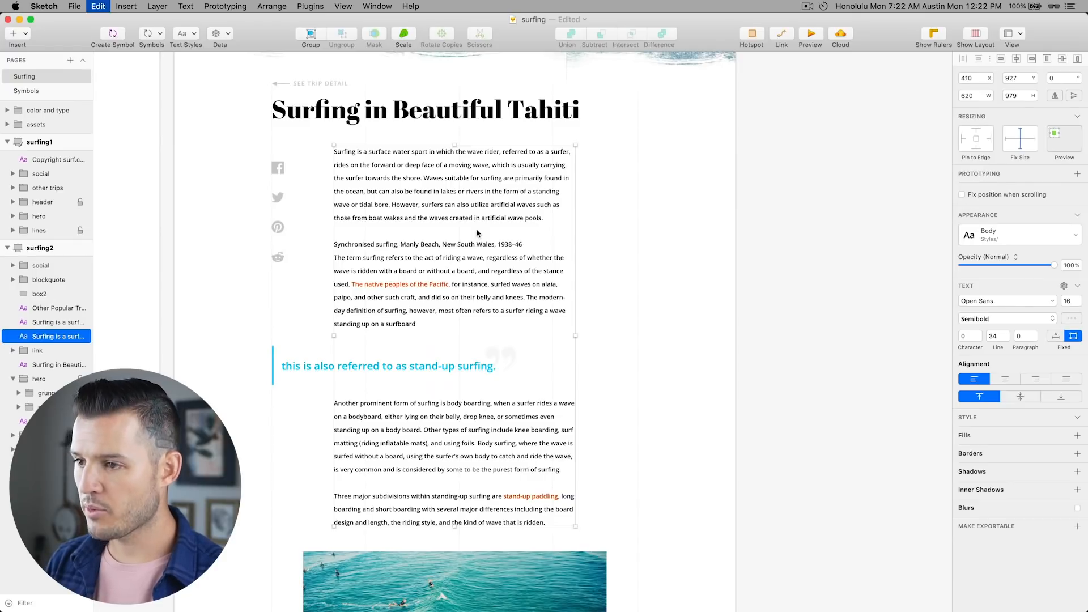
key(super+v)
- Show the layout grid and place the surfboard beside the first body text, scaled to 98 × 343 at X 1092, Y 970
drag(466, 312, 622, 231)
key(ctrl+l)
drag(570, 374, 600, 268)
drag(615, 193, 616, 222)
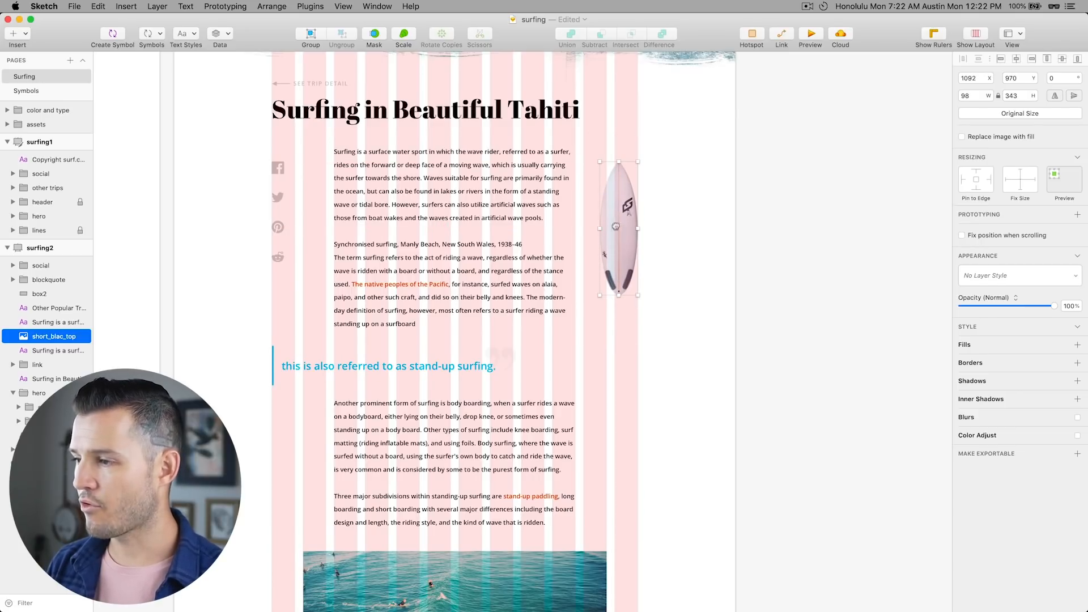
- Narrow the first body text block to a width of 560 to make room for the surfboard
scroll(616, 222, up, 2)
click(574, 393)
drag(575, 392, 549, 391)
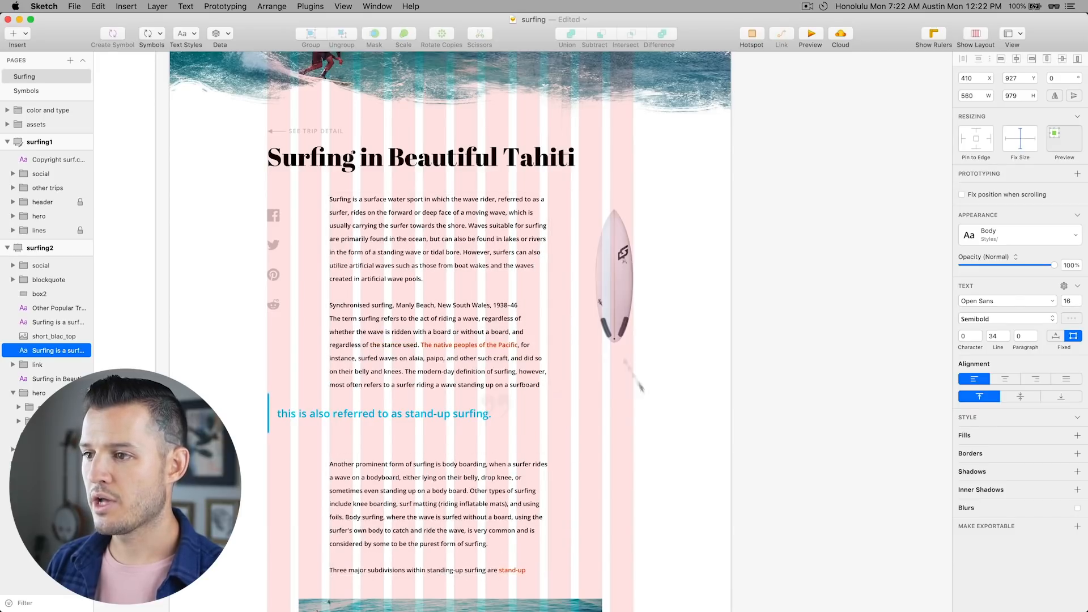
- Enlarge the surfboard proportionally toward the body text so it spans the last two grid columns
click(616, 308)
drag(595, 343, 579, 400)
click(651, 376)
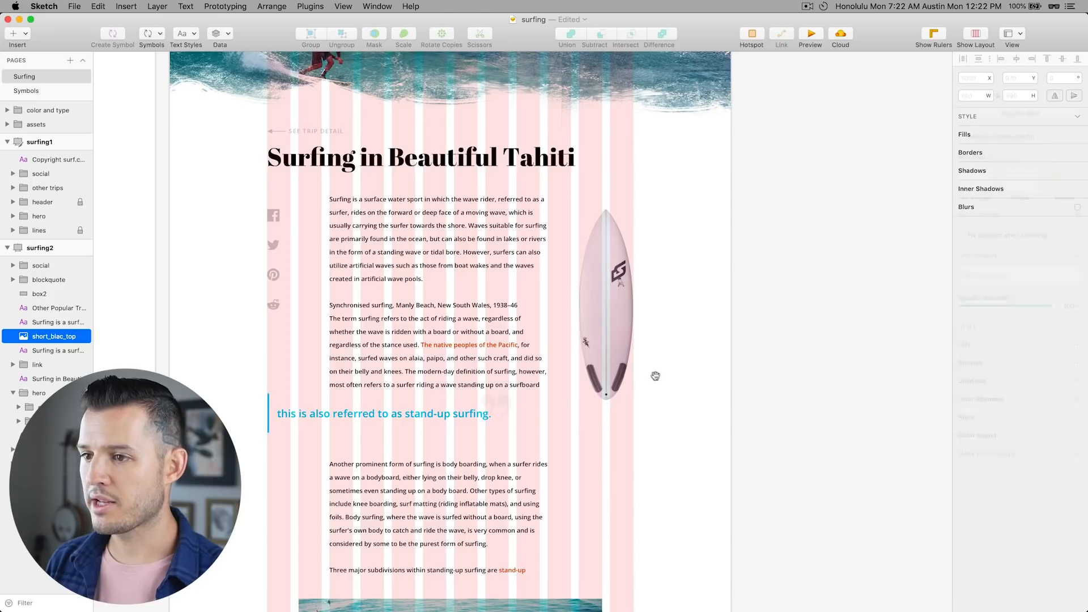
scroll(692, 474, up, 3)
- Hide the layout grid and nudge the surfboard up so its tip lines up with the first line of body text
key(ctrl+l)
drag(696, 474, 720, 330)
drag(684, 246, 684, 239)
click(762, 290)
- Review the surfing1 and surfing2 artboards from header to footer, along with the style and image assets above them
drag(770, 297, 799, 430)
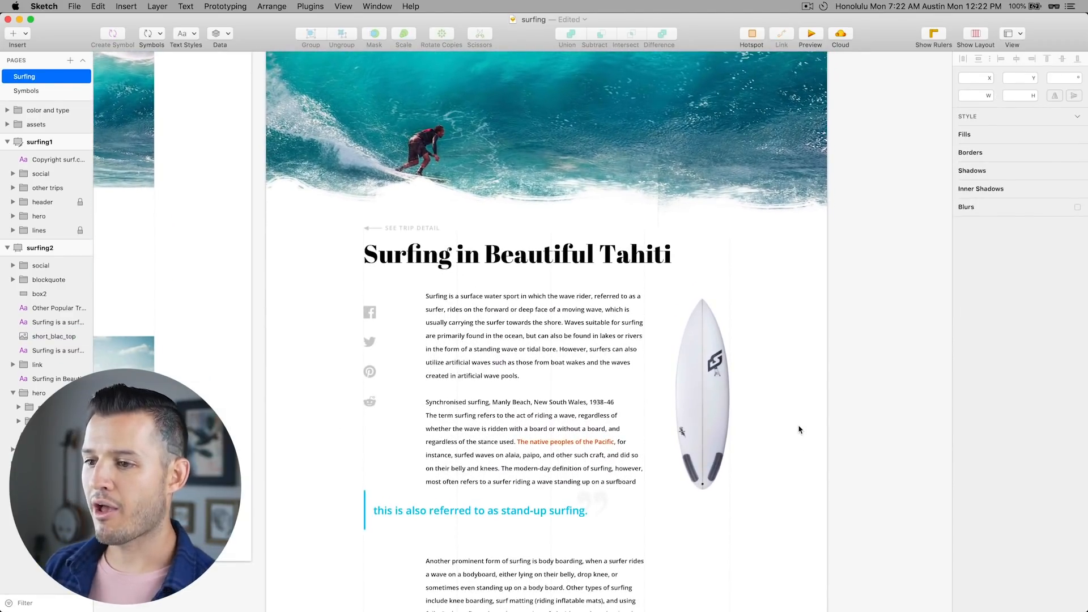
drag(794, 449, 751, 53)
drag(721, 384, 721, 451)
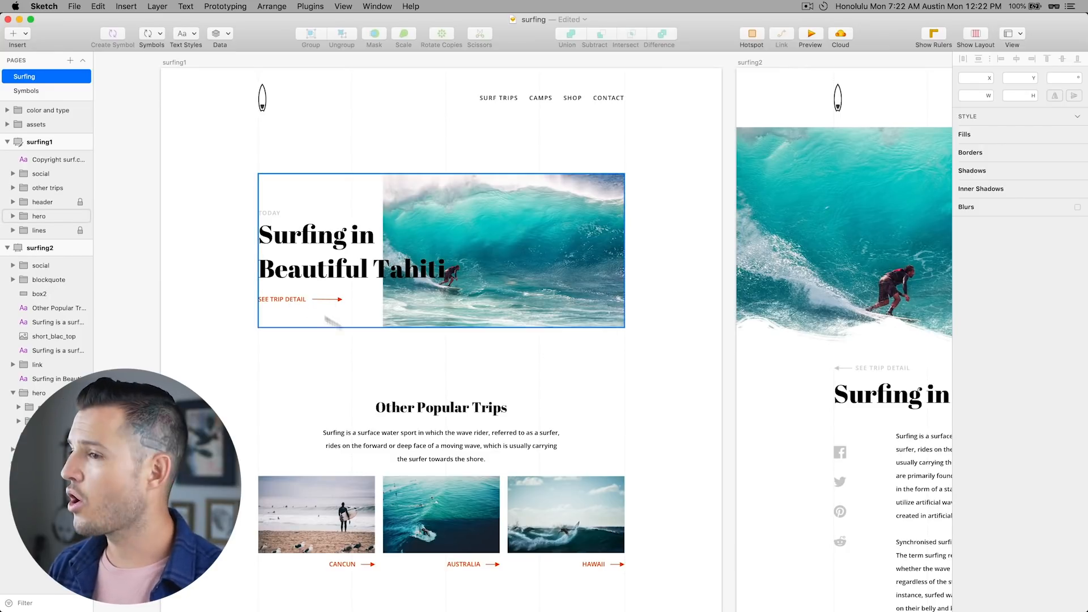
drag(616, 392, 207, 389)
drag(807, 430, 803, 409)
scroll(802, 409, down, 15)
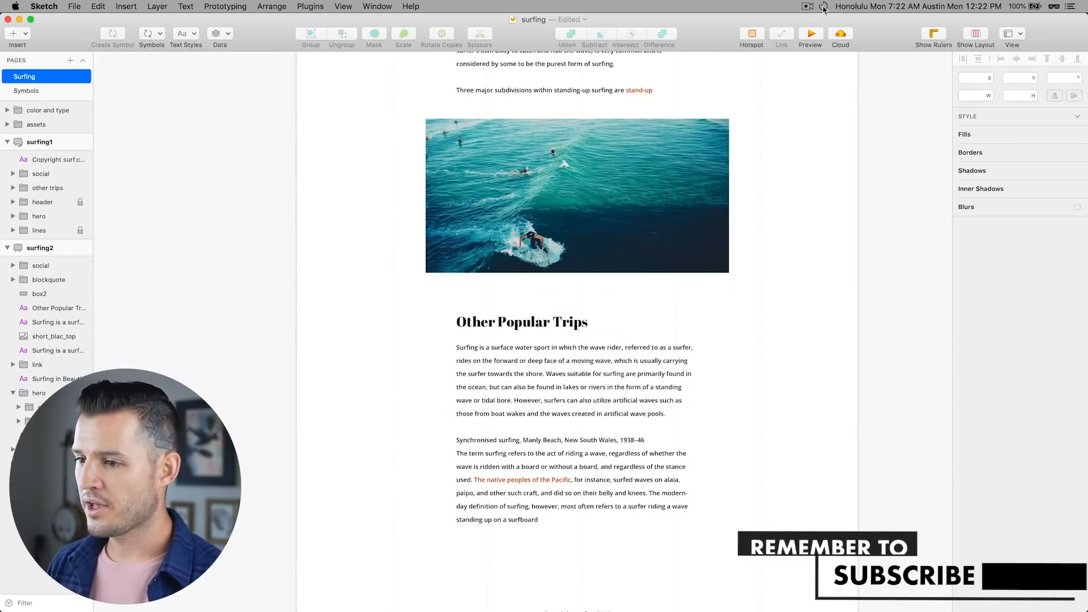
drag(867, 229, 858, 292)
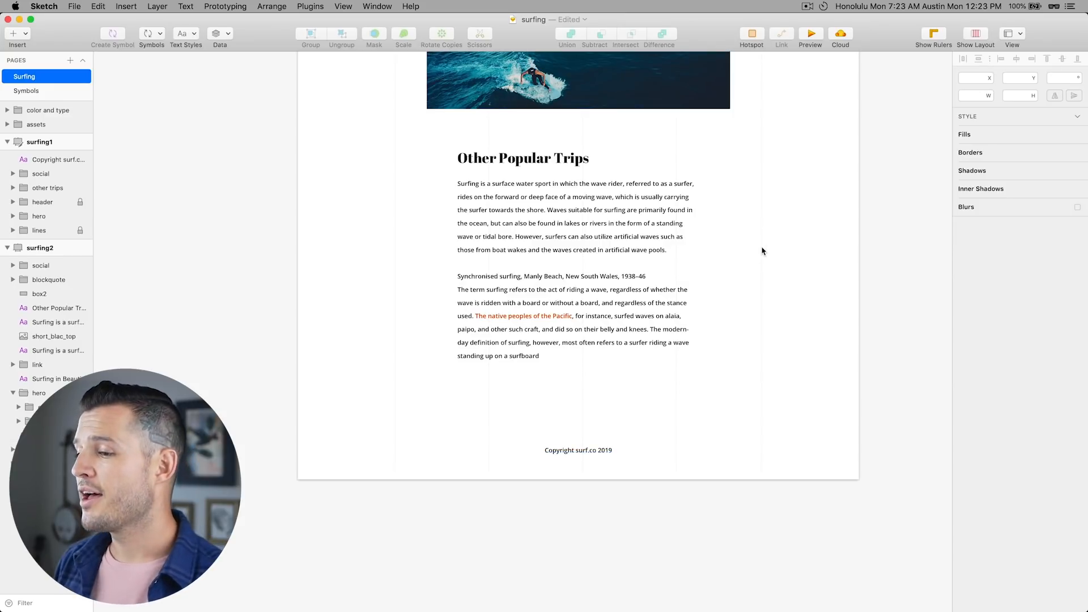
scroll(761, 247, up, 15)
scroll(763, 246, up, 2)
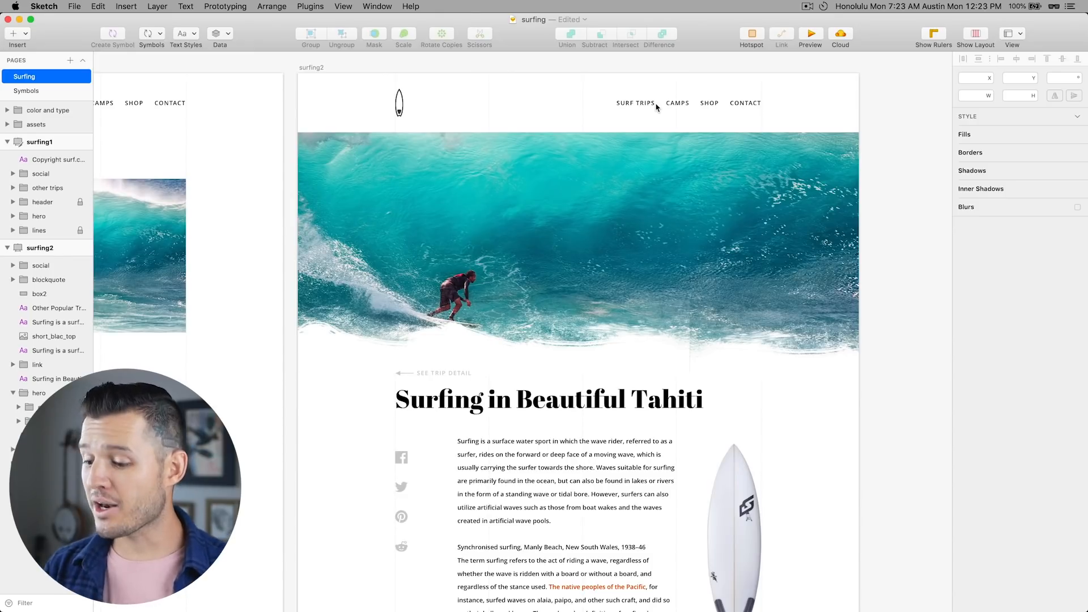
key(super+minus)
scroll(656, 107, up, 5)
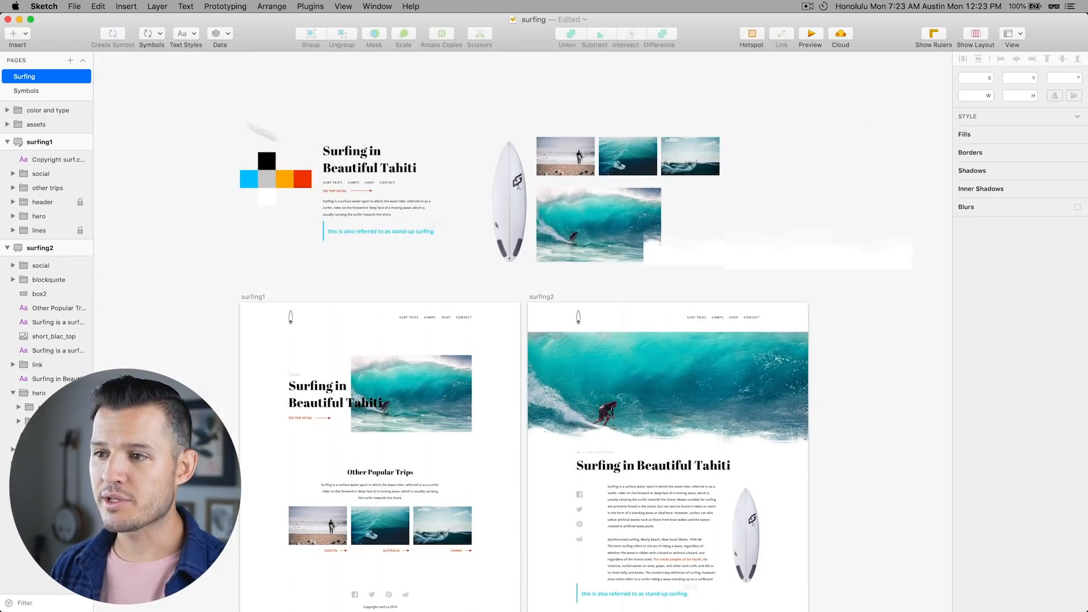
scroll(745, 352, up, 5)
scroll(505, 290, down, 8)
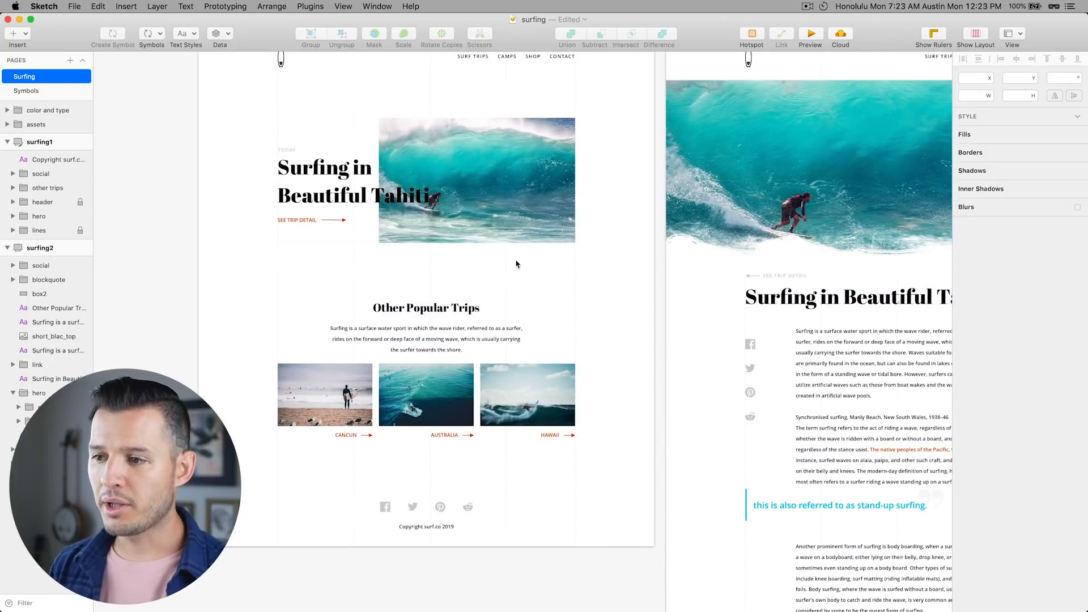
scroll(516, 264, right, 8)
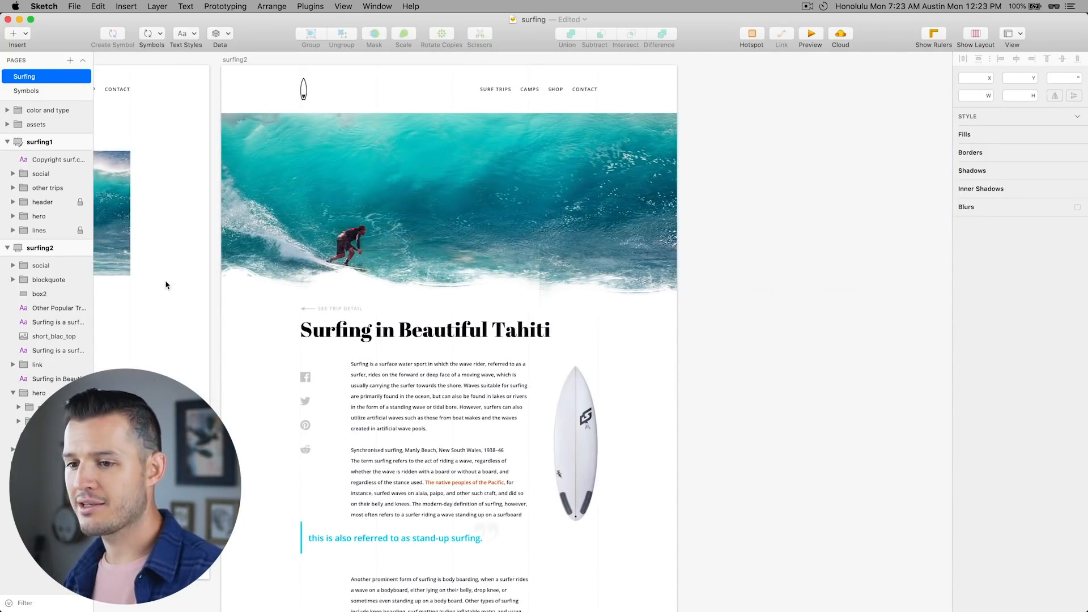